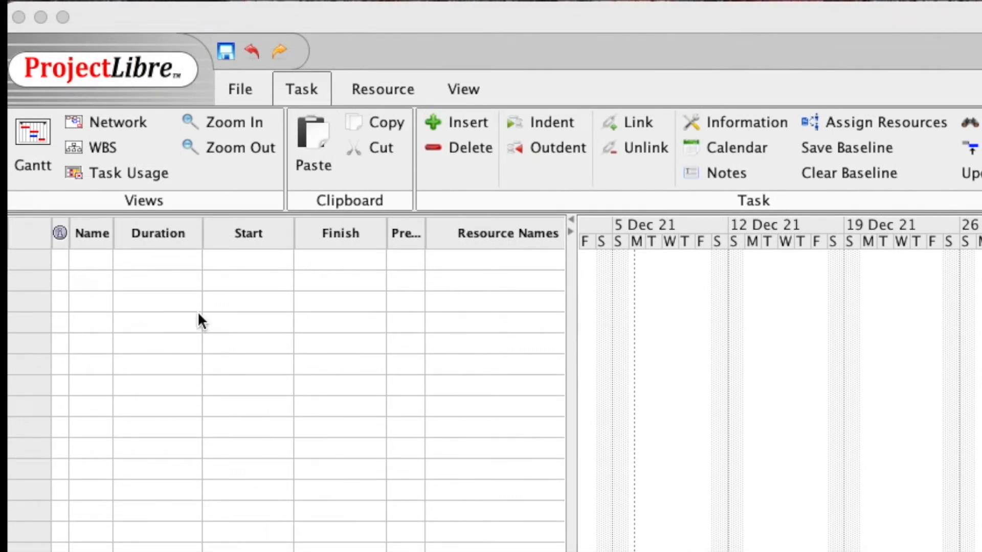
Add the Start milestone with 0 days and task A lasting 5 days
left_click(99, 263)
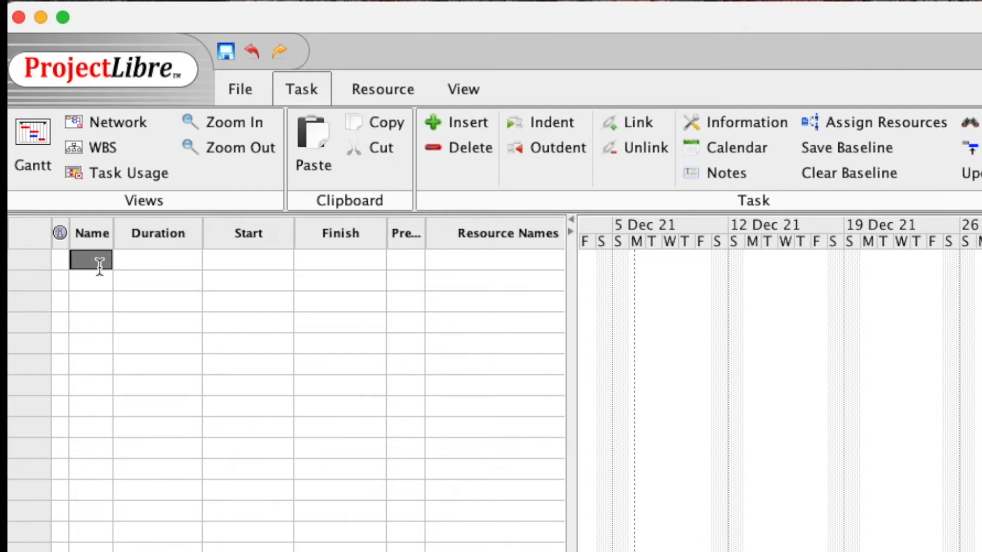
type("Start")
left_click(160, 261)
left_click_drag(156, 260, 195, 258)
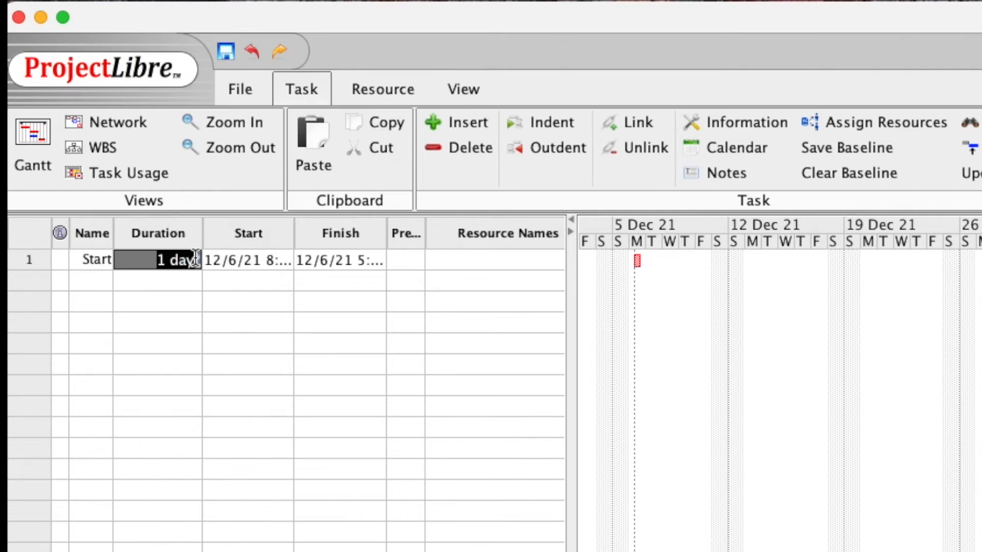
type("0")
key("Return")
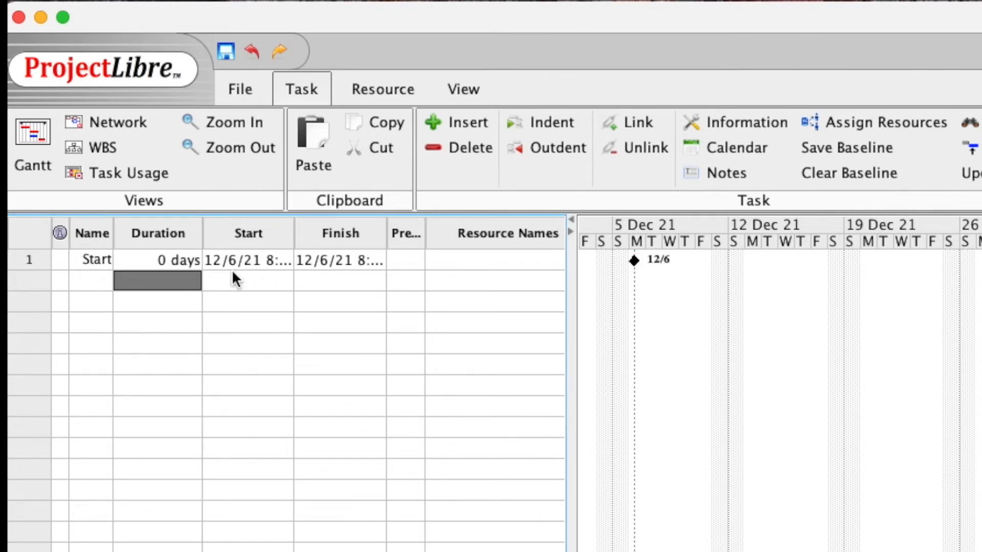
double_click(99, 281)
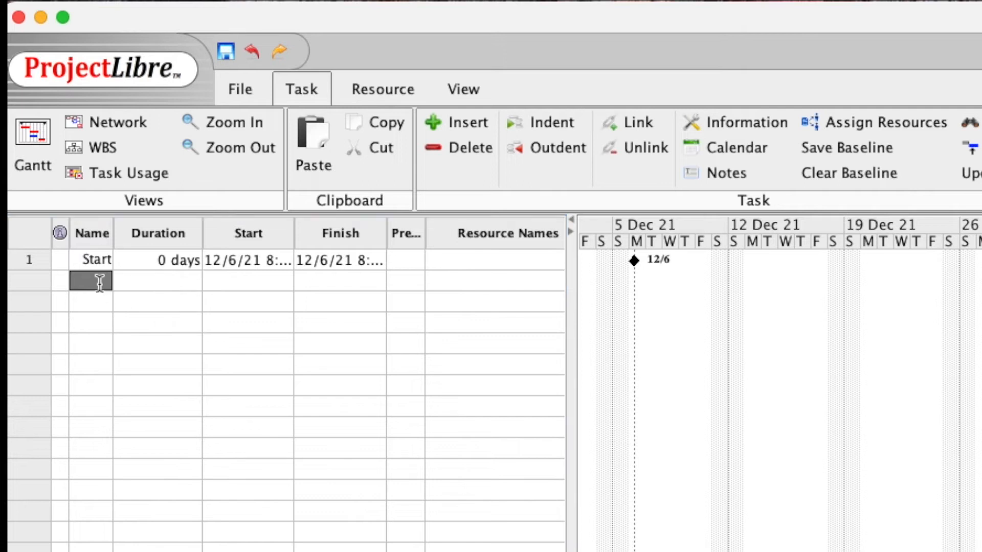
type("A")
double_click(172, 280)
left_click_drag(160, 281, 204, 284)
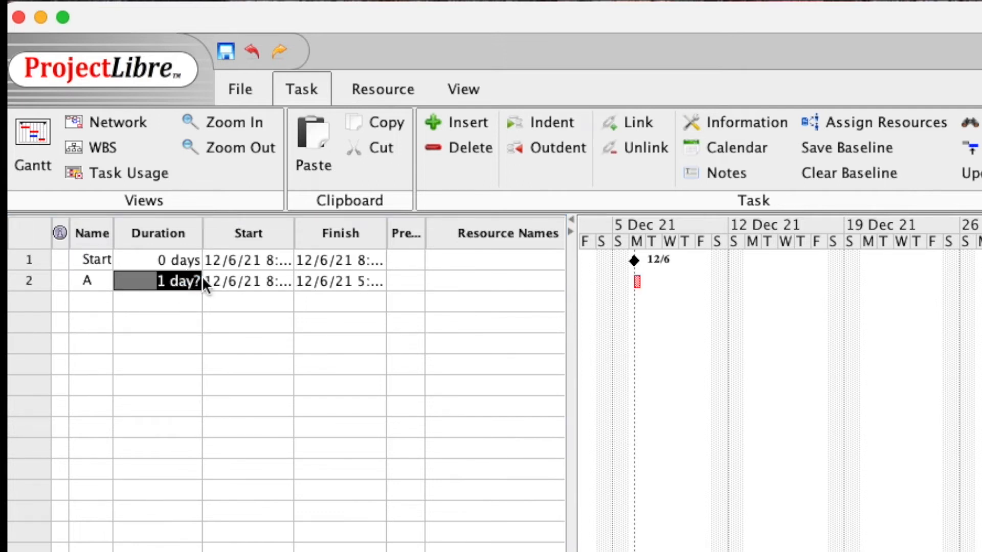
type("5")
key("Return")
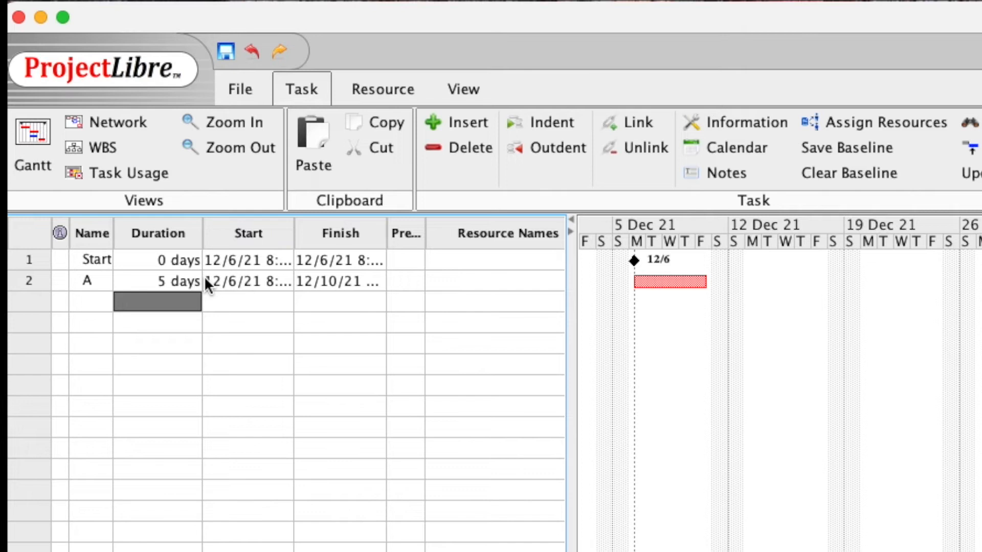
Add task B lasting 3 days and task C lasting 2 days
left_click(90, 302)
type("B")
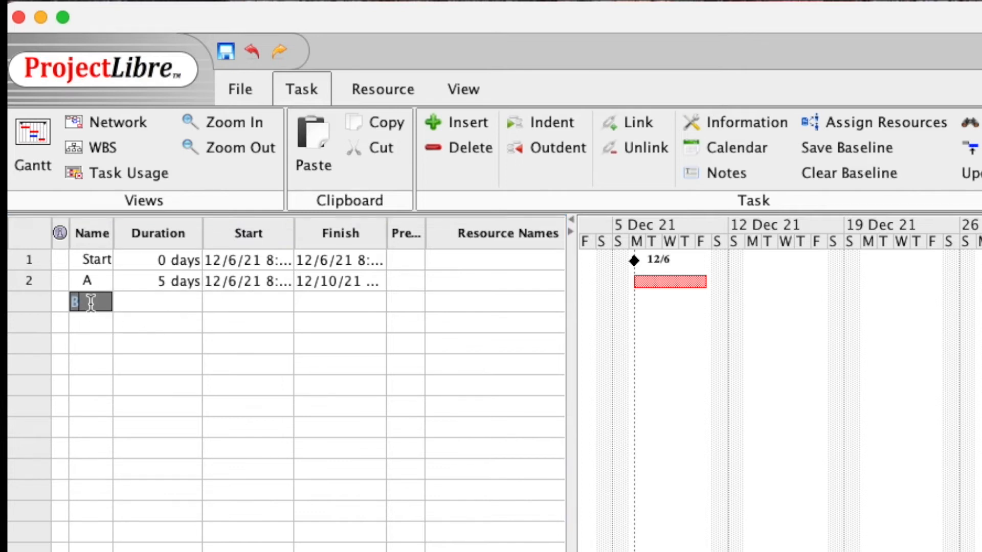
key("Return")
double_click(150, 303)
left_click_drag(150, 303, 199, 302)
type("3")
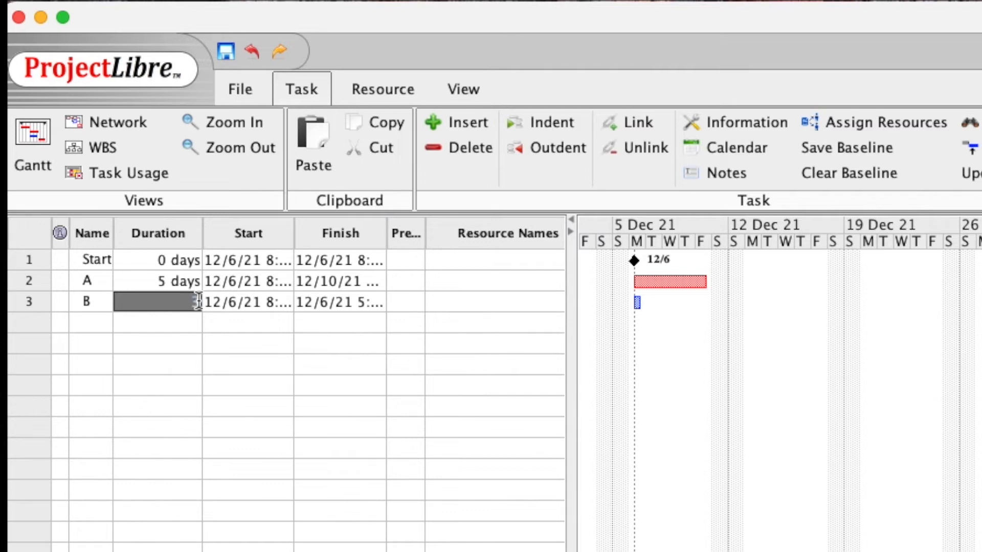
key("Return")
left_click(92, 327)
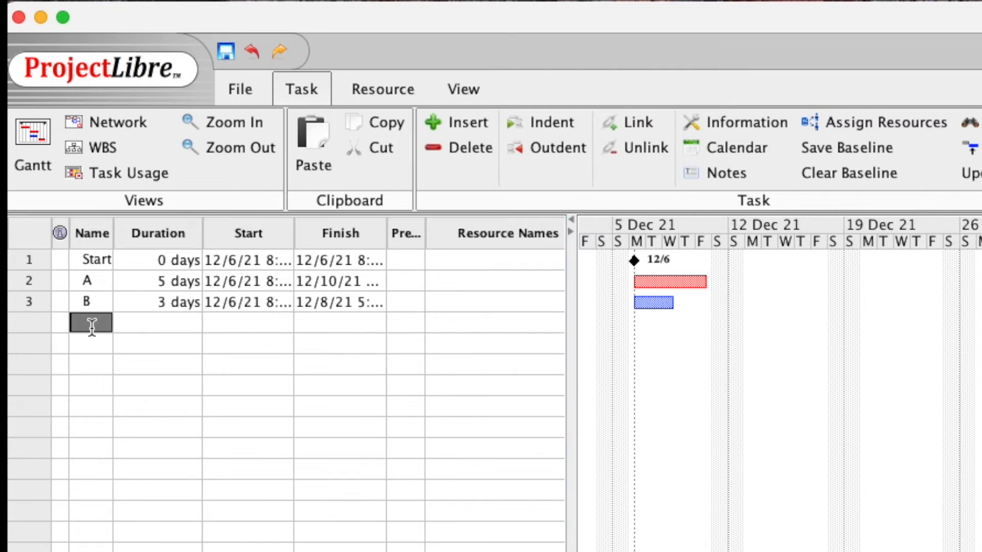
type("C")
key("Return")
left_click_drag(149, 325, 199, 321)
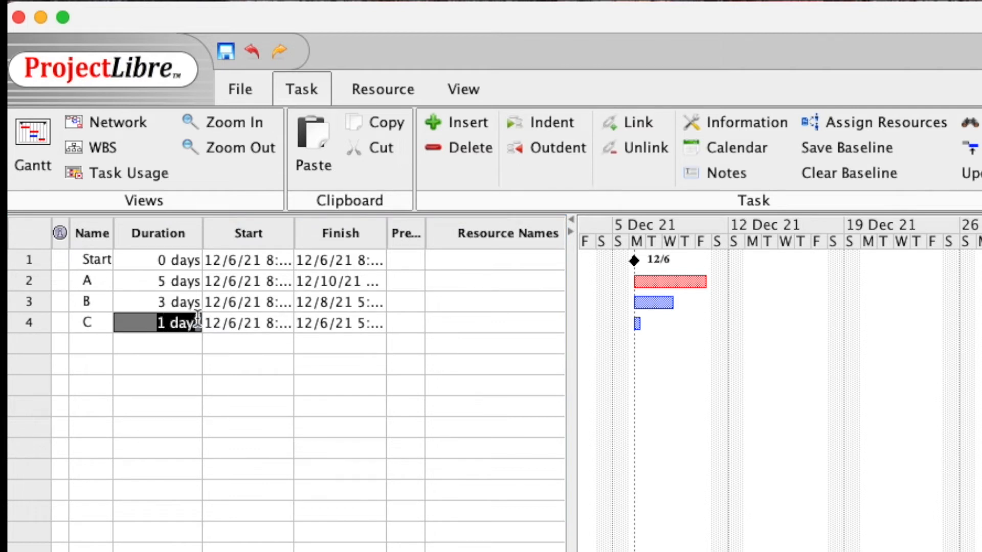
type("2")
left_click(95, 343)
Add task D lasting 5 days and task E lasting 4 days
type("D")
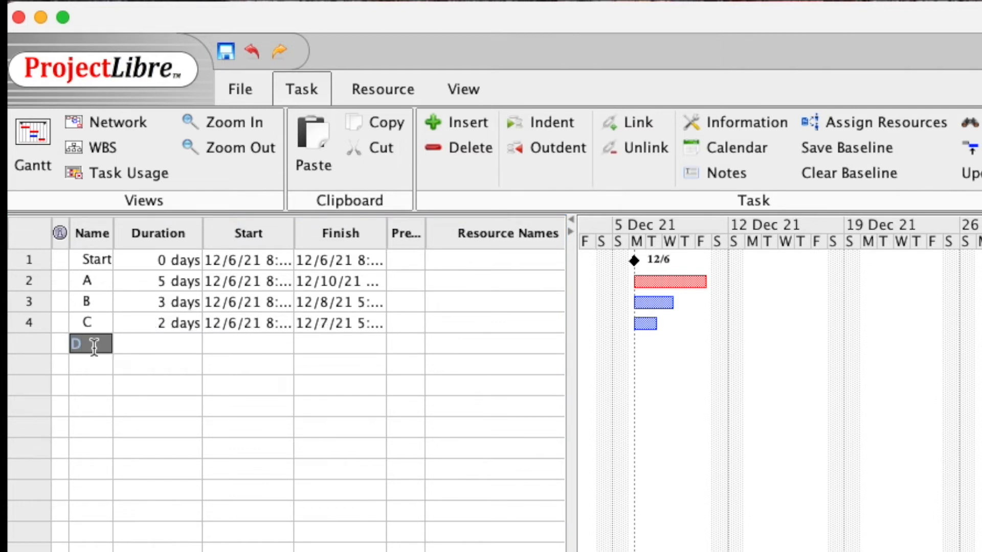
left_click(147, 344)
left_click_drag(146, 344, 204, 339)
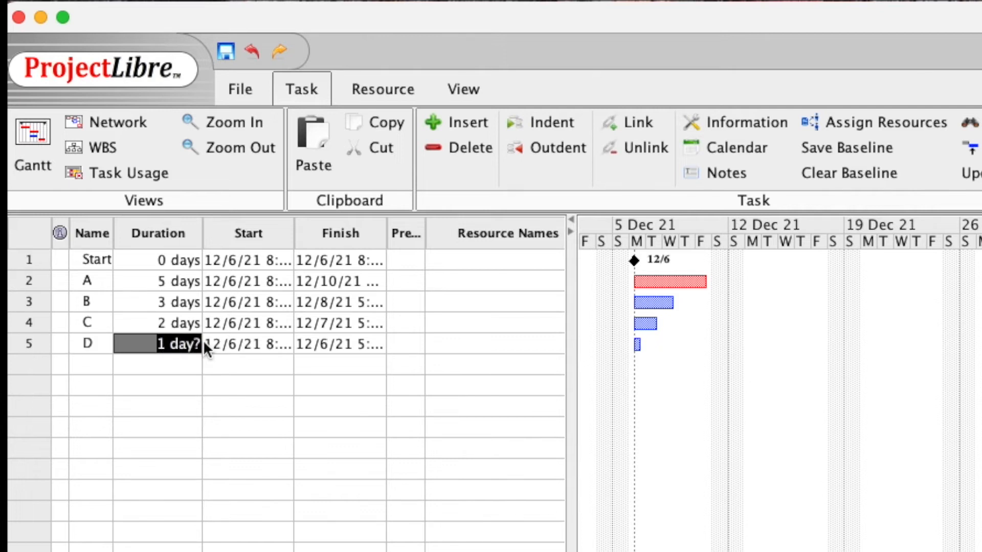
key("BackSpace")
type("5")
key("Return")
left_click(90, 365)
type("E")
left_click(146, 366)
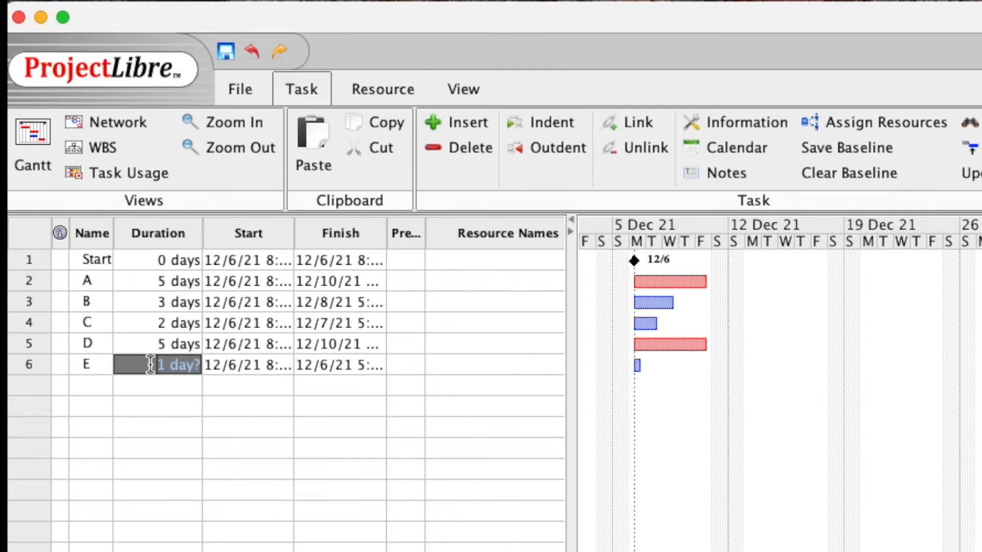
type("4")
key("Return")
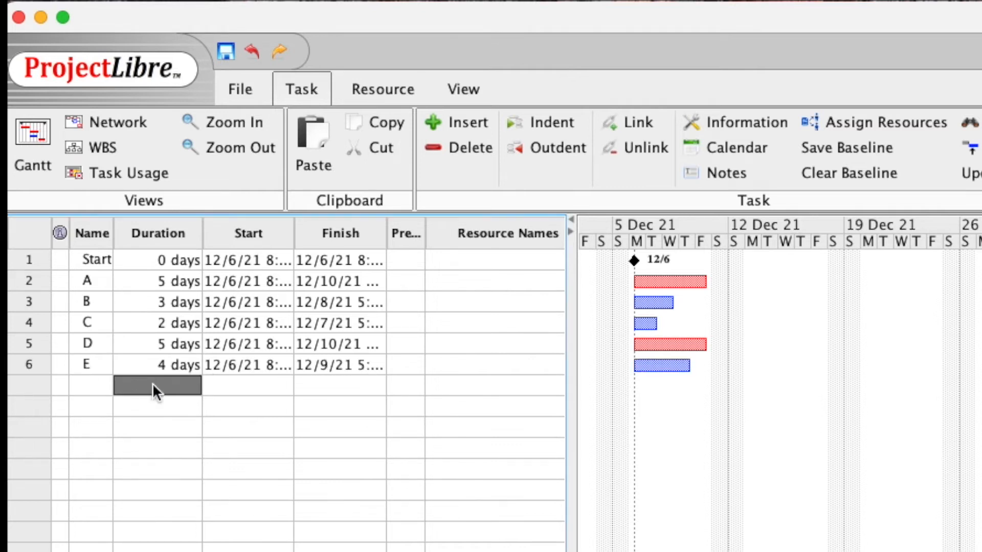
Add task F lasting 5 days and the Finish milestone with 0 days
left_click(96, 388)
type("F")
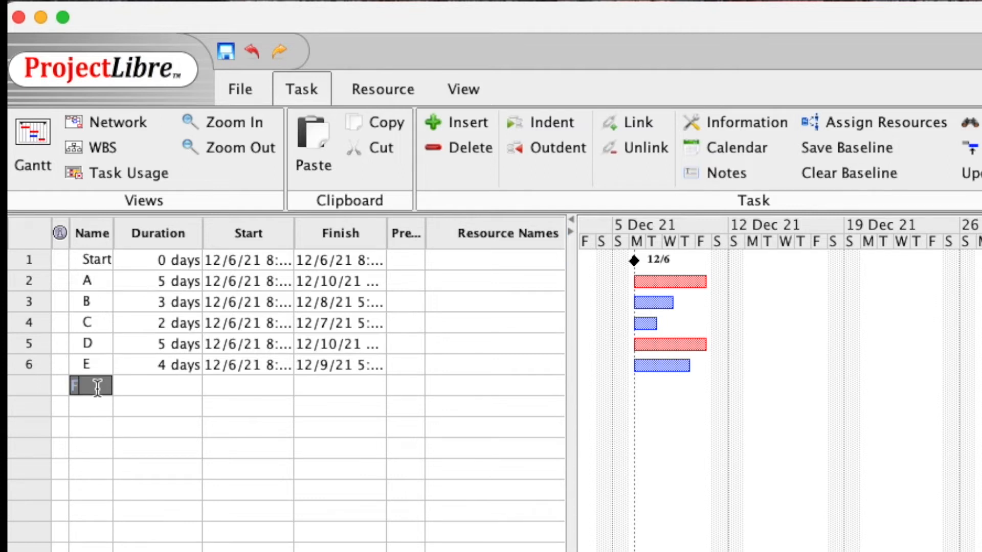
left_click(142, 385)
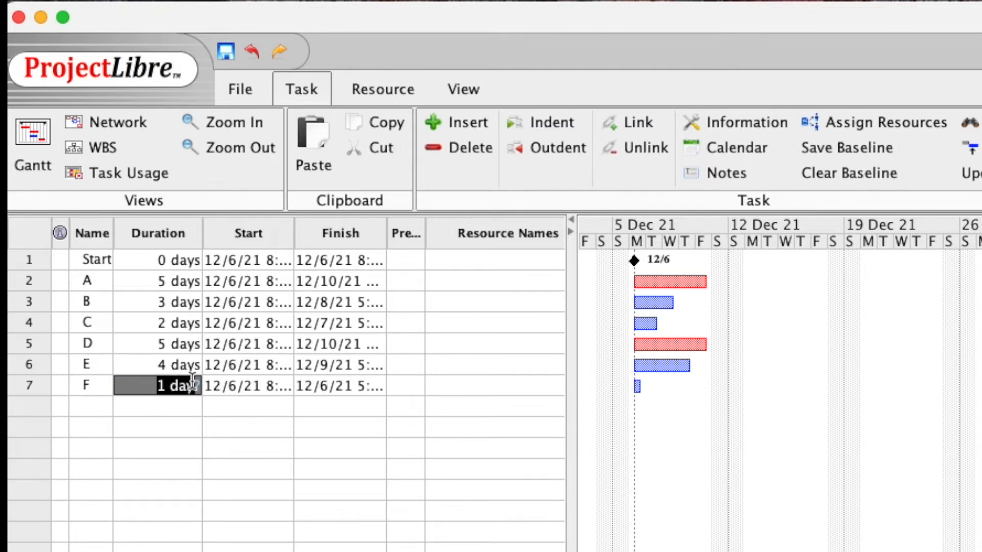
type("5")
key("Return")
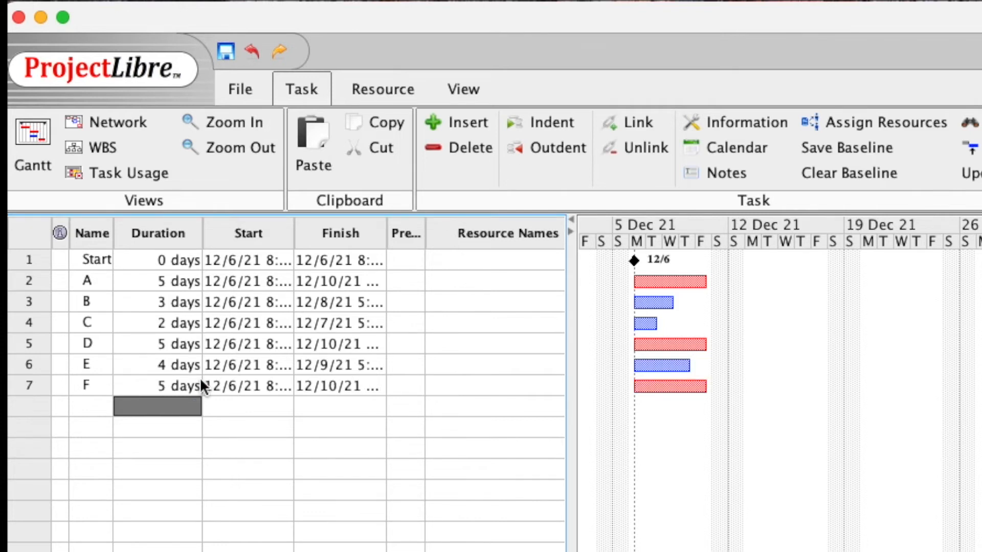
left_click(91, 408)
type("Finish")
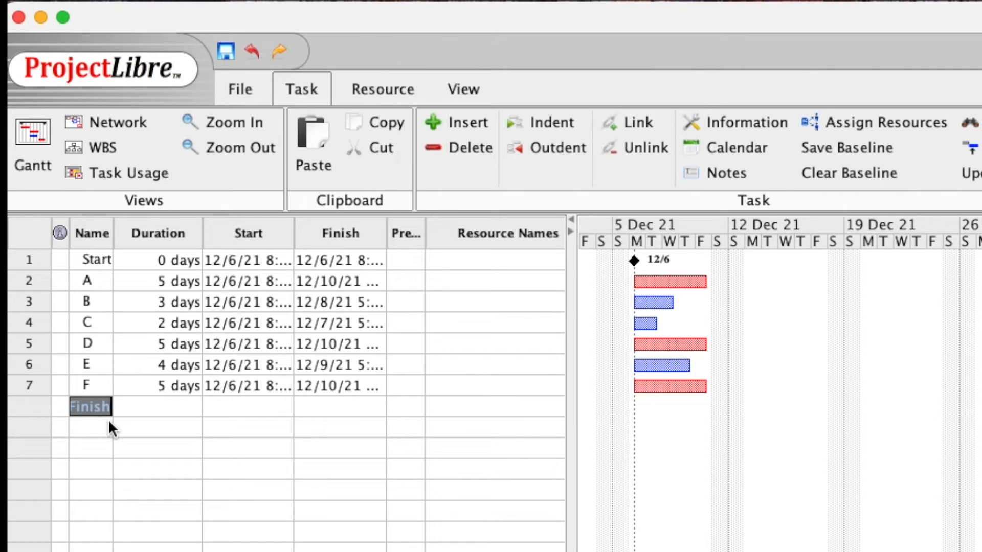
left_click(150, 408)
left_click_drag(148, 407, 199, 406)
type("0")
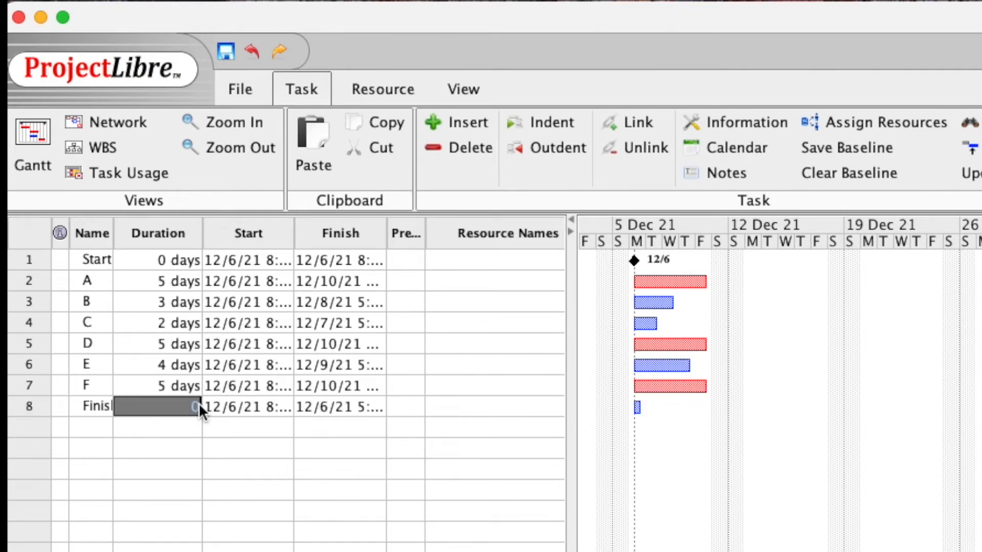
key("Return")
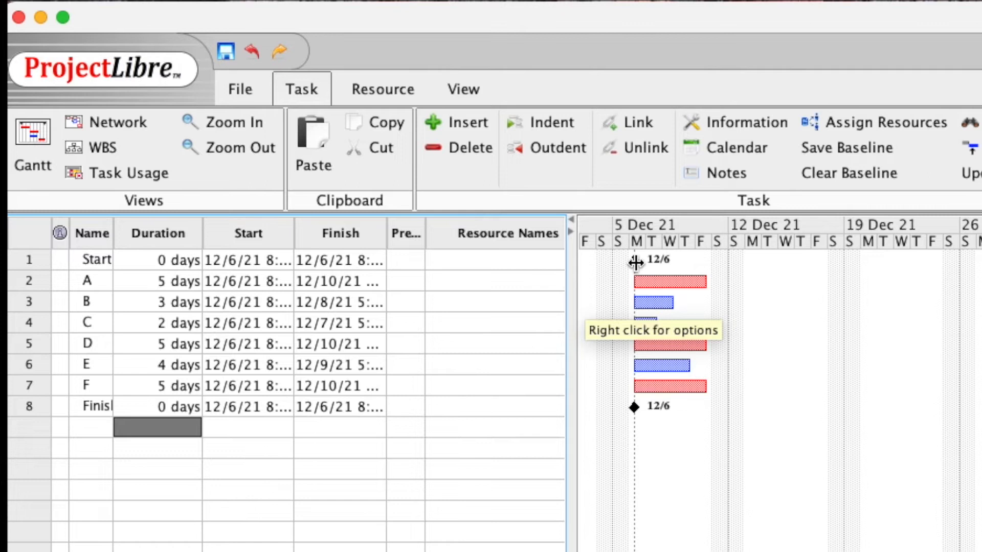
Link Start→A, A→D, B→E, D→F and E→F by dragging between Gantt bars
left_click_drag(634, 260, 646, 325)
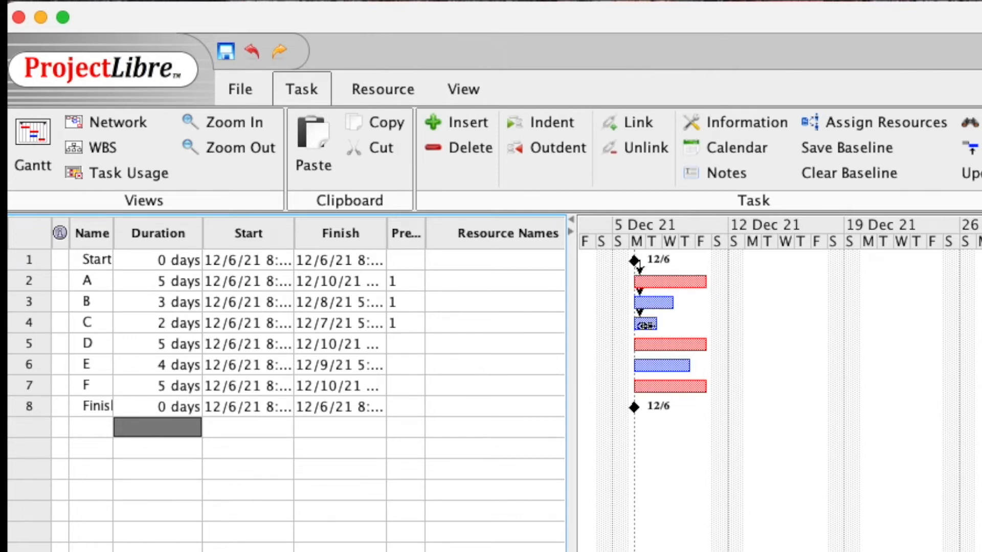
left_click_drag(667, 286, 680, 345)
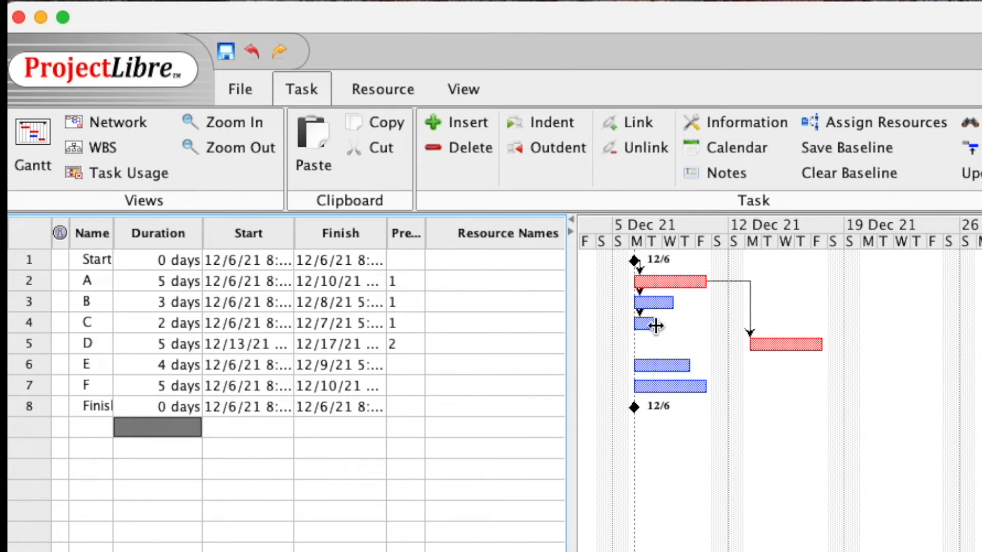
left_click_drag(653, 302, 707, 364)
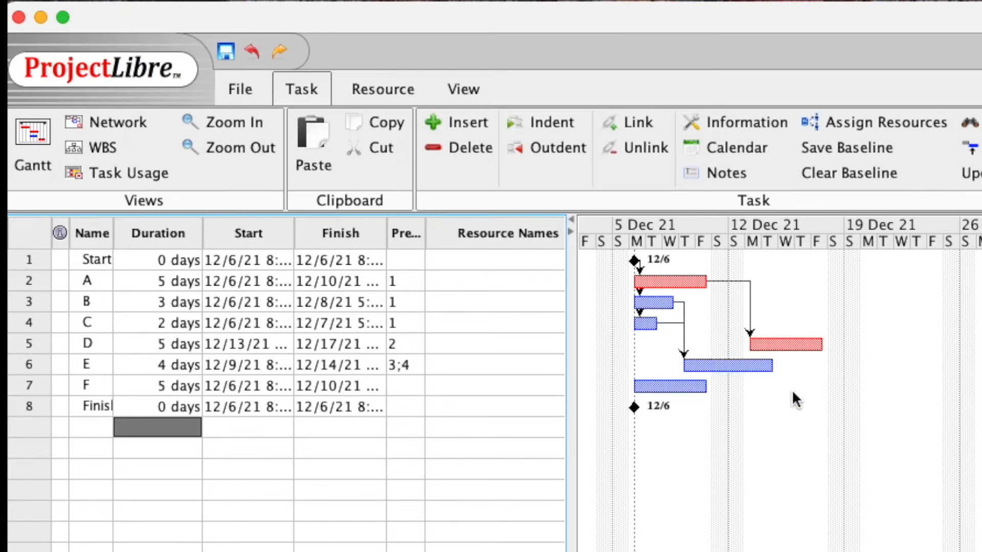
left_click_drag(778, 342, 697, 387)
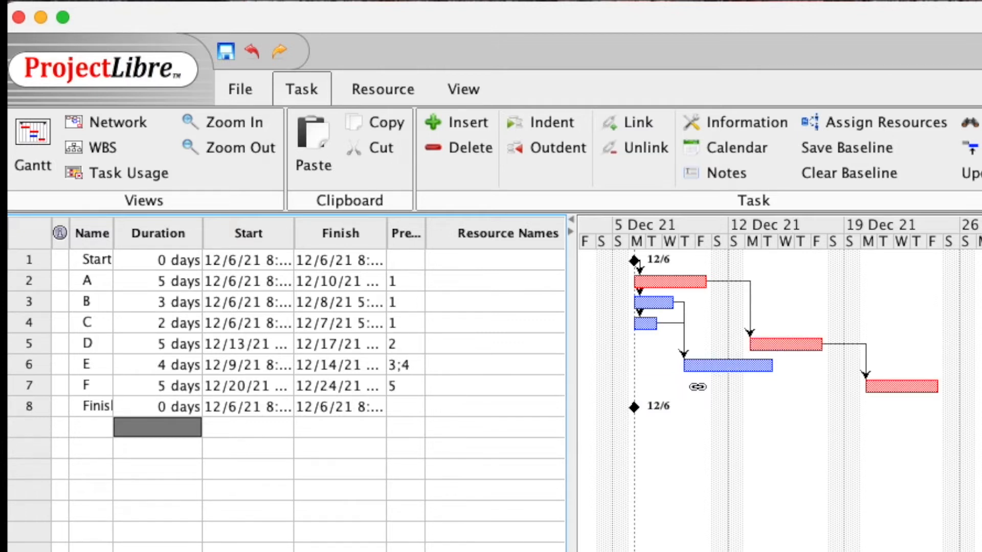
left_click_drag(725, 373, 639, 409)
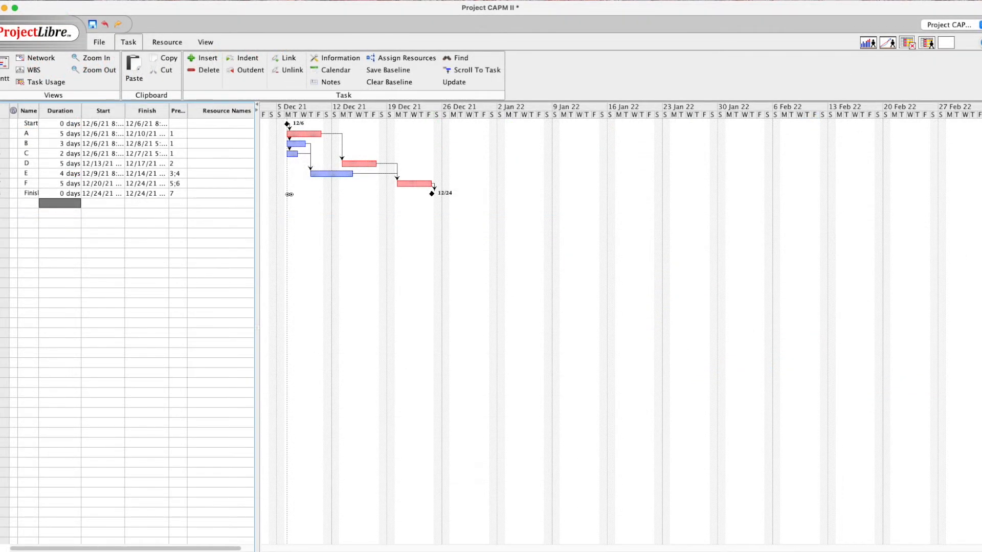
On the Resources sheet, add the first person as a Work resource
left_click(169, 42)
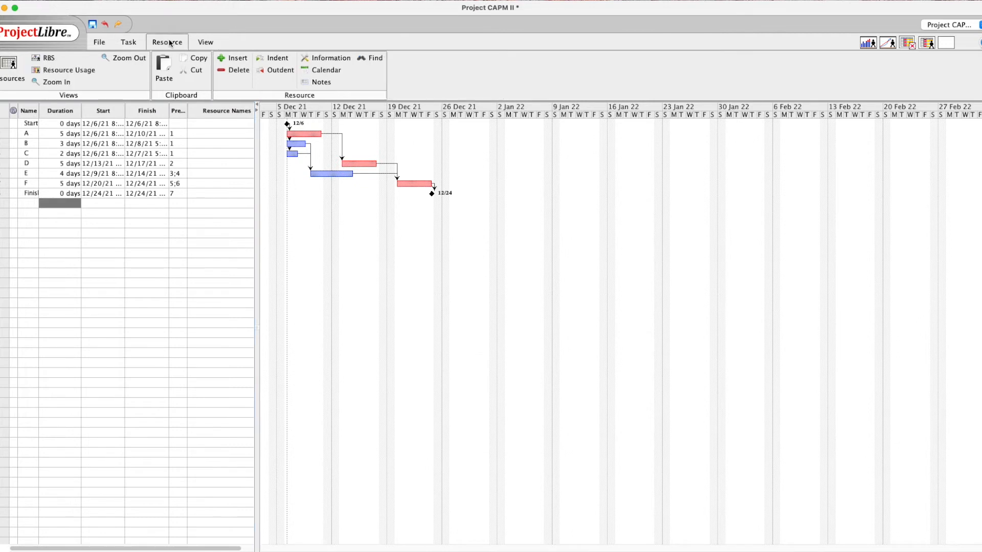
left_click(10, 66)
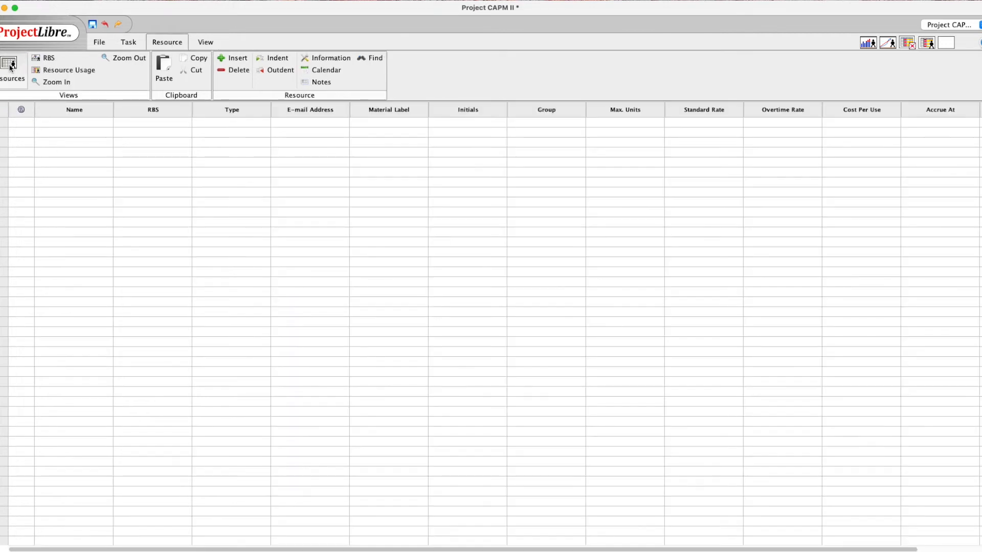
left_click(64, 123)
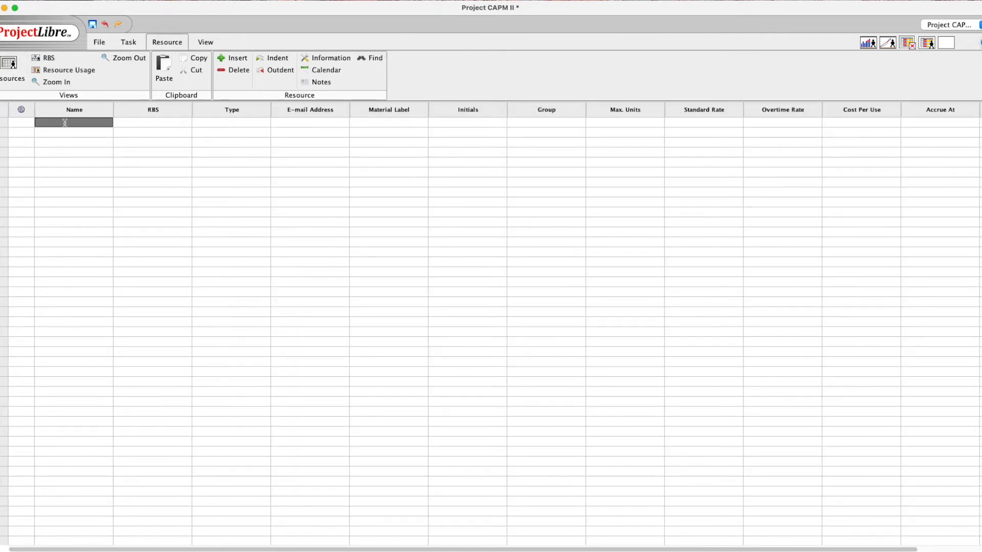
type("F")
type("Ha")
type("rry")
key("BackSpace")
key("BackSpace")
key("BackSpace")
key("BackSpace")
key("BackSpace")
key("BackSpace")
type("Harry Potter")
left_click(255, 123)
left_click(240, 126)
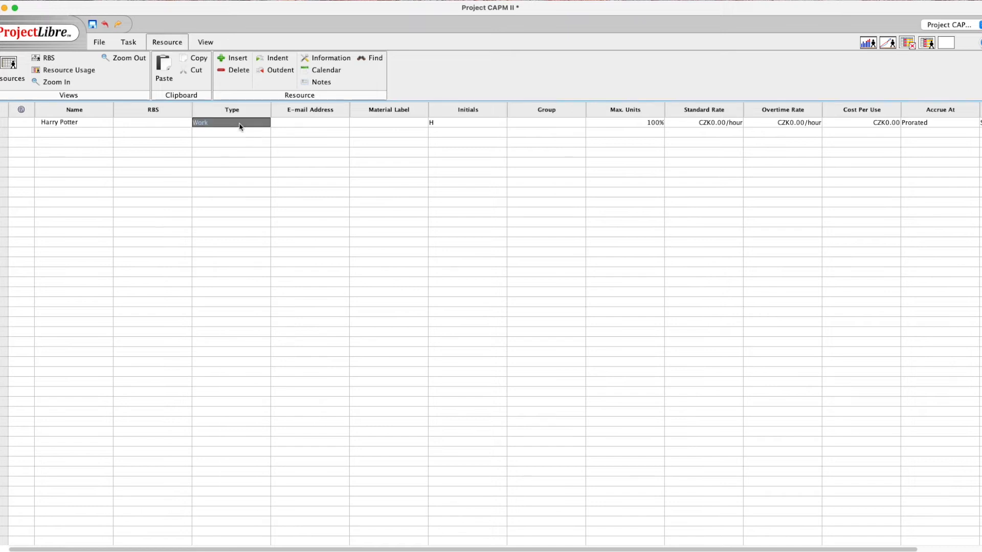
left_click(450, 124)
left_click(446, 122)
left_click(447, 123)
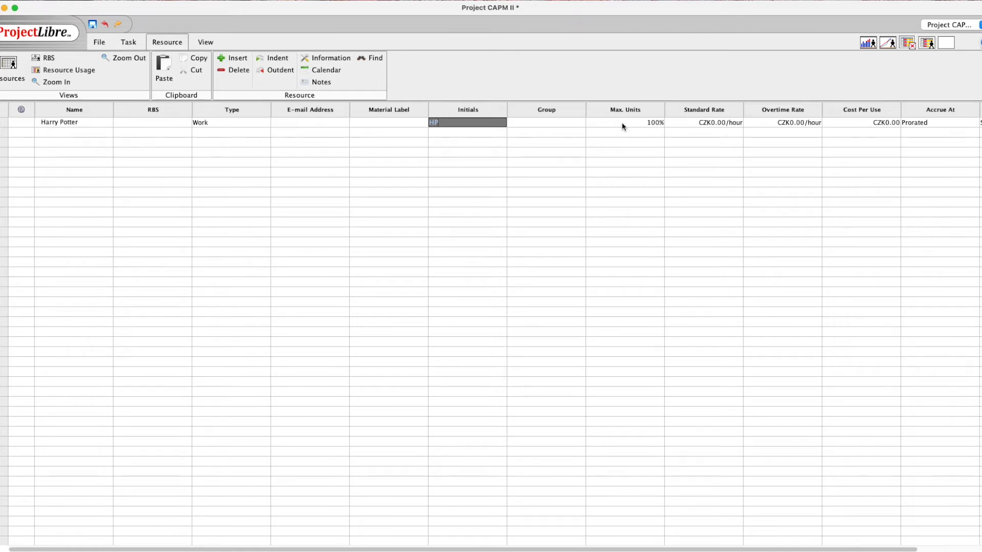
Give the first resource CZK1000 standard, CZK2000 overtime, CZK0 per use, accruing Prorated
double_click(710, 123)
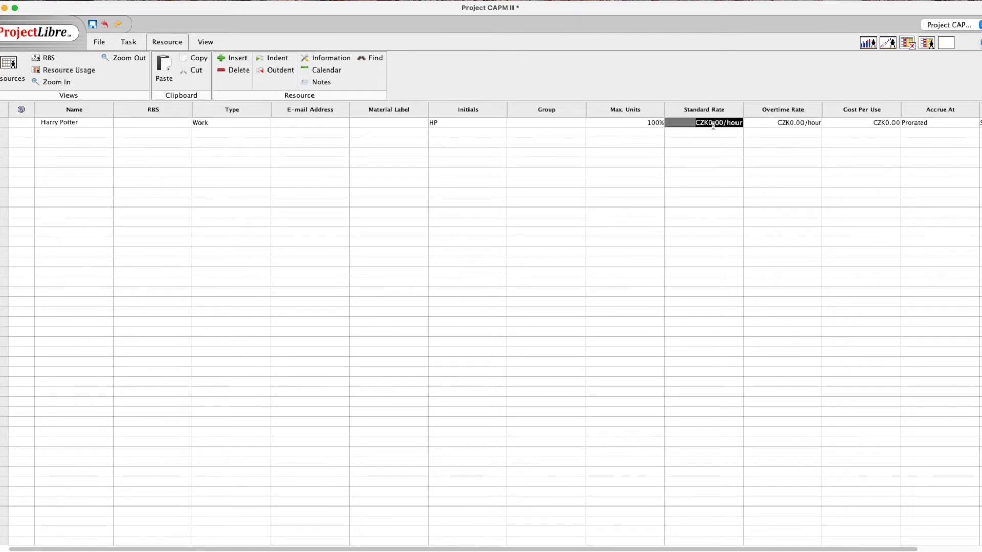
left_click(710, 123)
type("100")
left_click(787, 121)
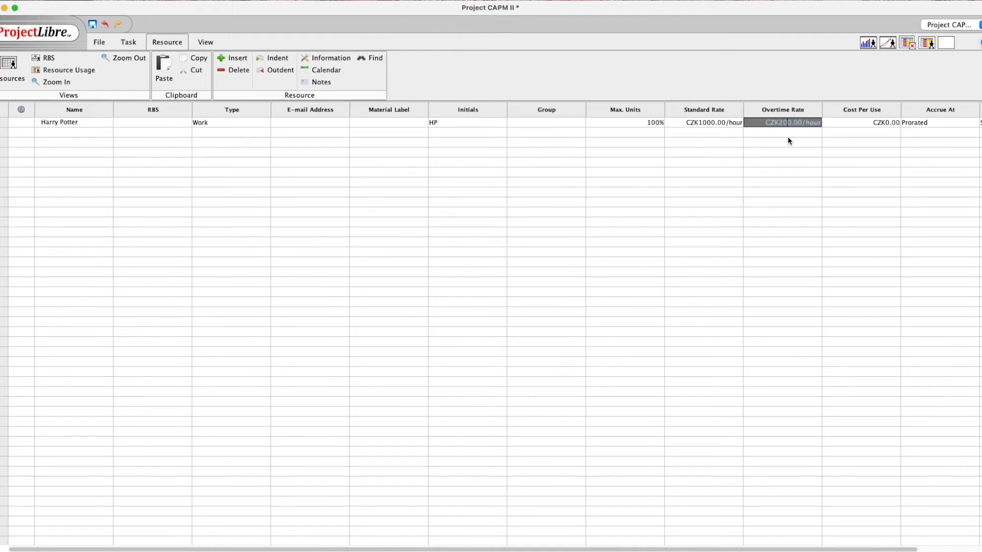
left_click(847, 124)
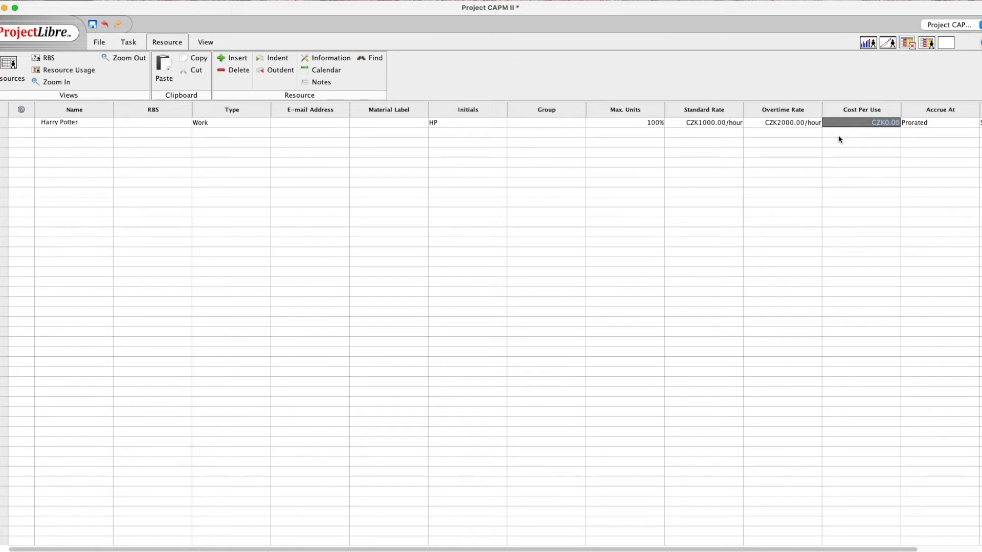
left_click(938, 123)
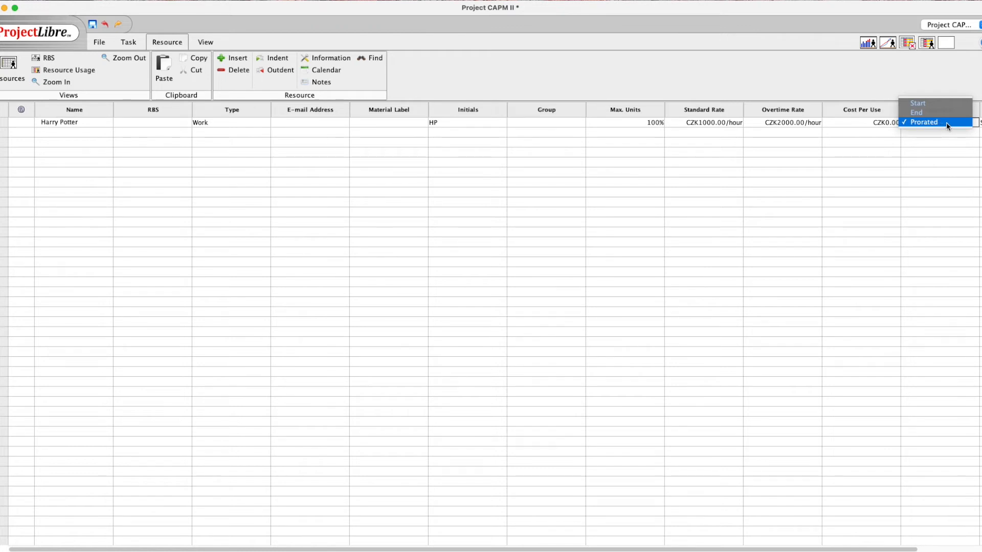
left_click(946, 122)
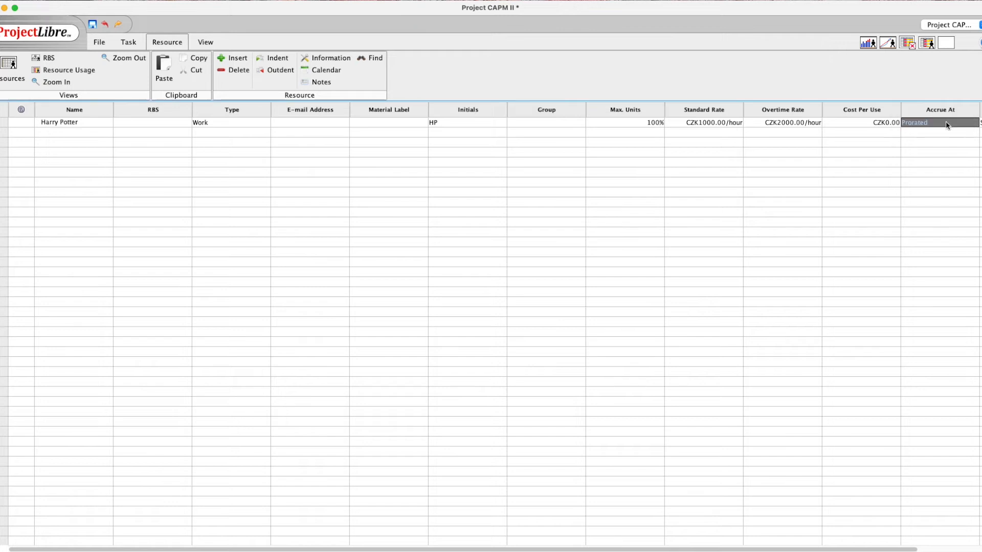
left_click_drag(853, 550, 944, 549)
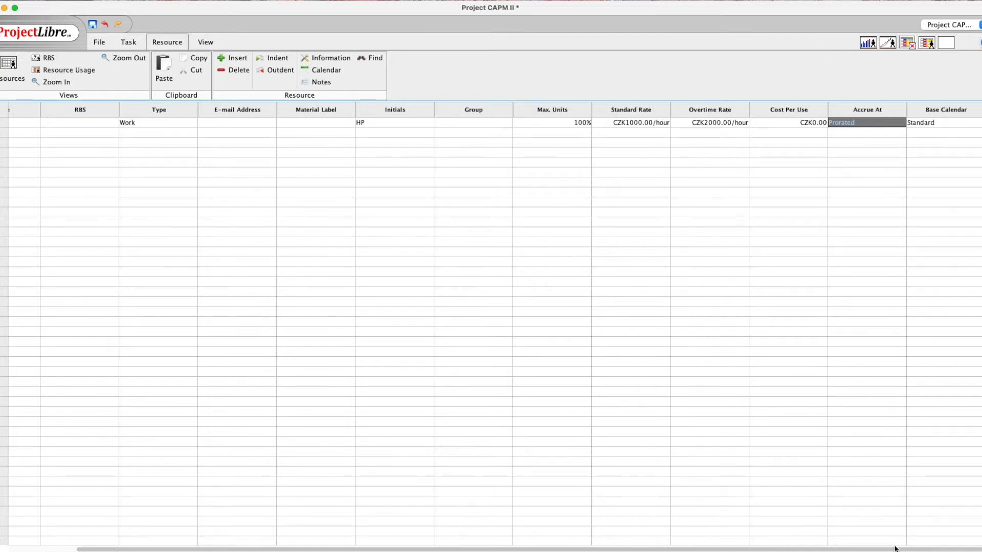
left_click_drag(895, 549, 729, 550)
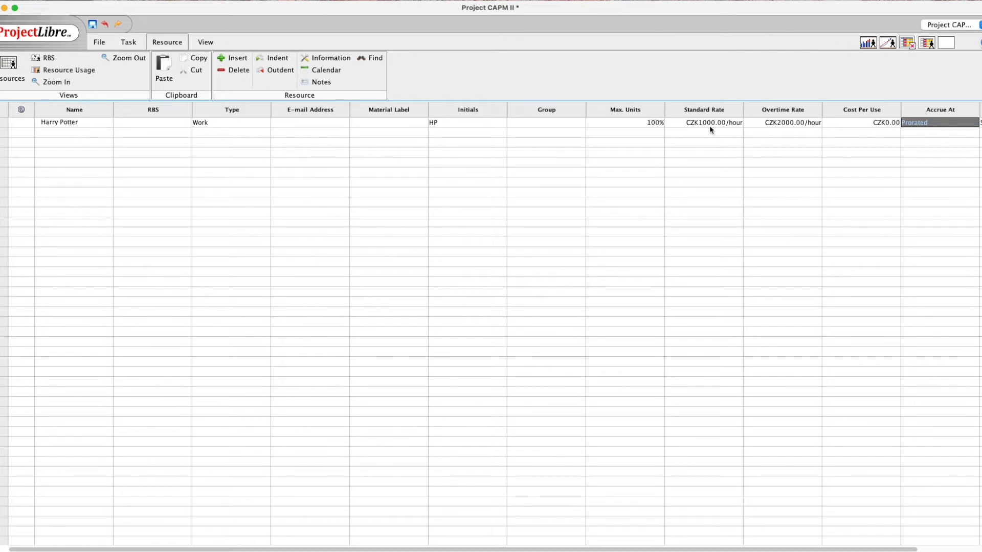
Enter the second person's full name in row 2 with initials LDC
left_click(95, 130)
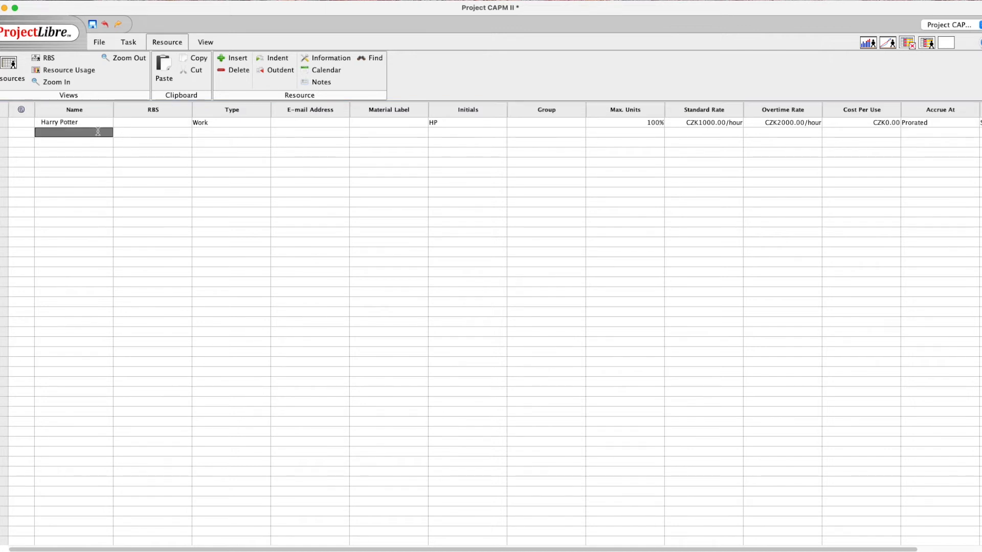
key("Return")
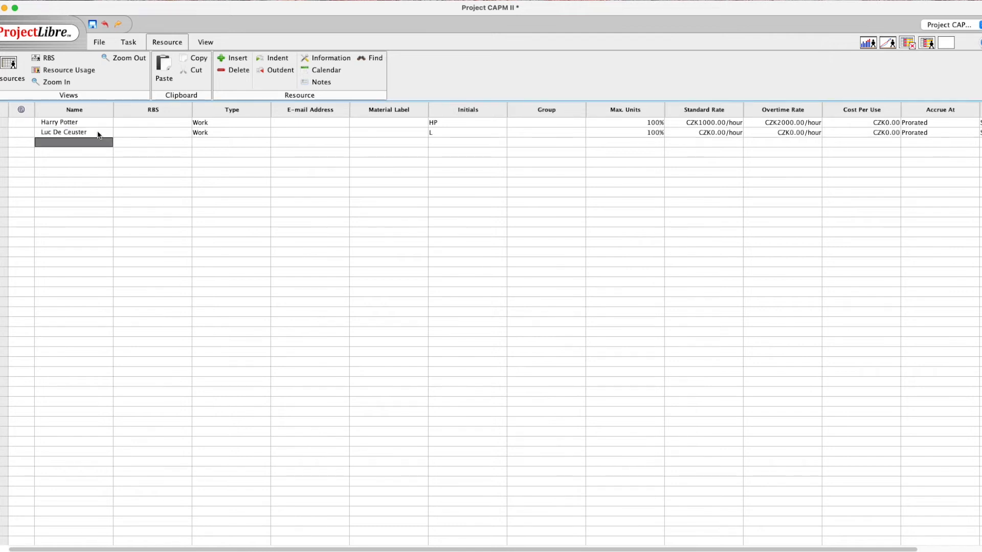
left_click(445, 134)
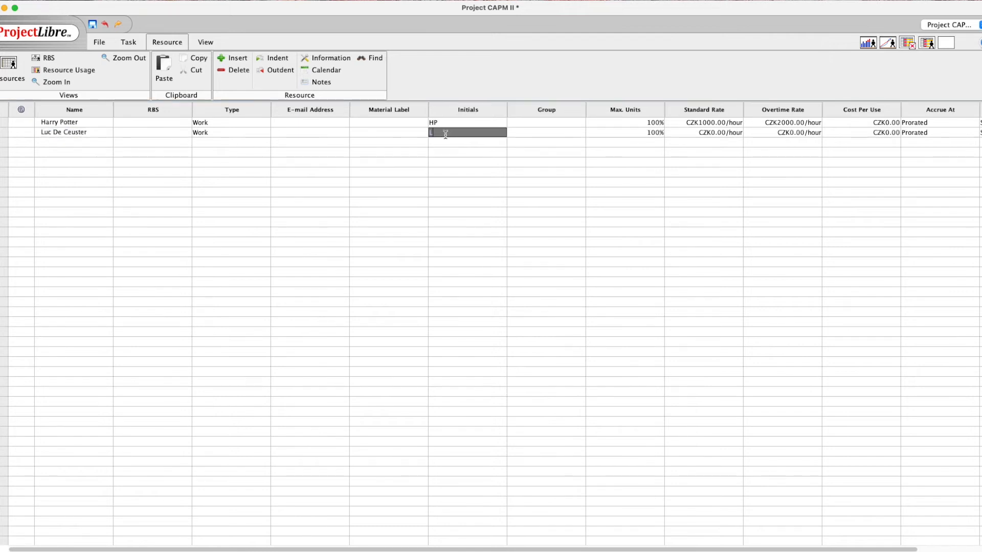
type("DC")
Set CZK1500 standard, CZK3000 overtime, CZK1000 per use; begin row 3 as Material A
left_click(790, 134)
left_click(710, 132)
type("150")
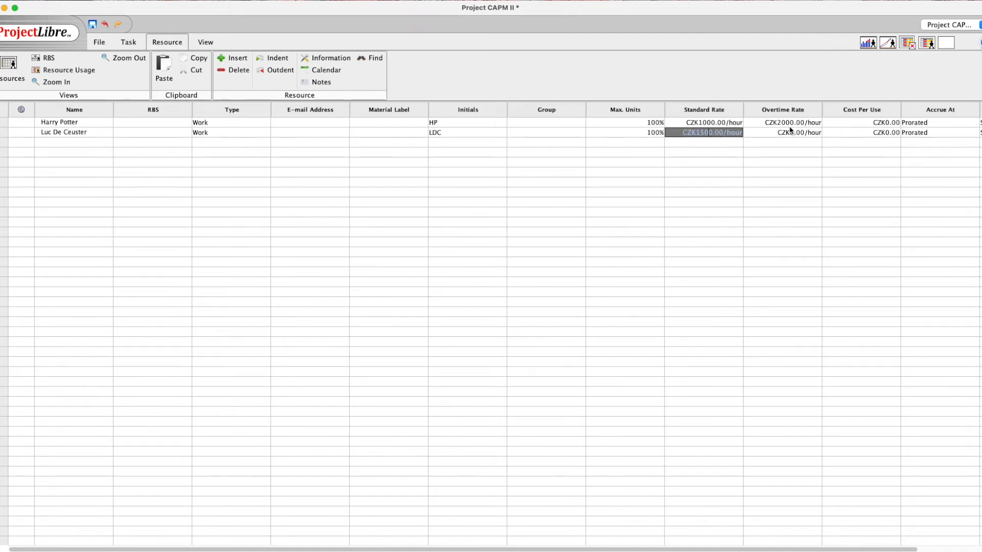
left_click(788, 132)
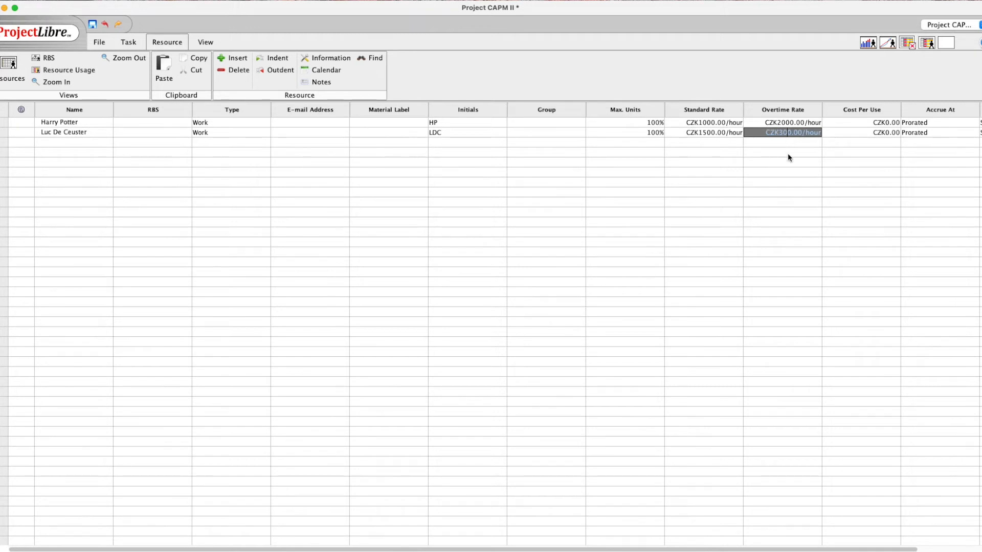
left_click(886, 134)
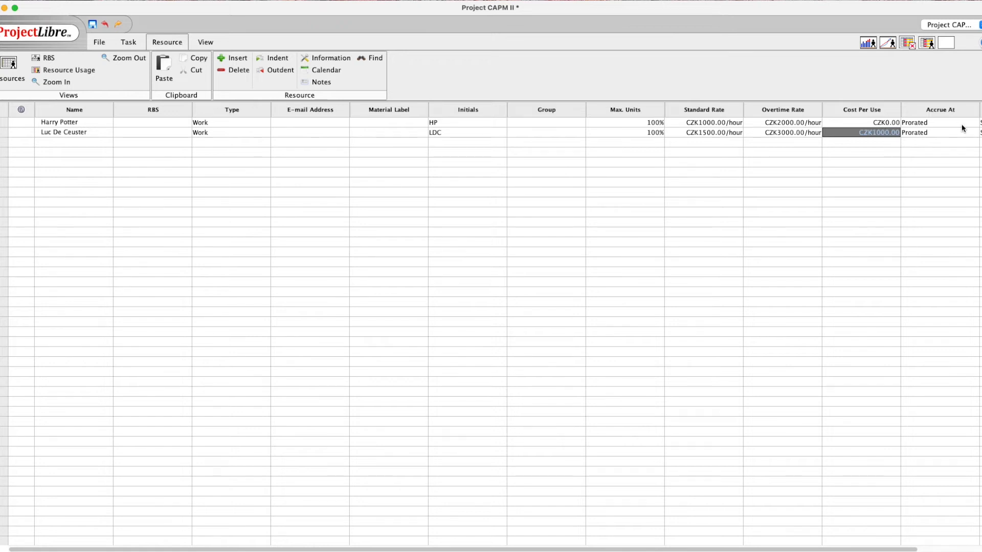
left_click(84, 142)
type("Material")
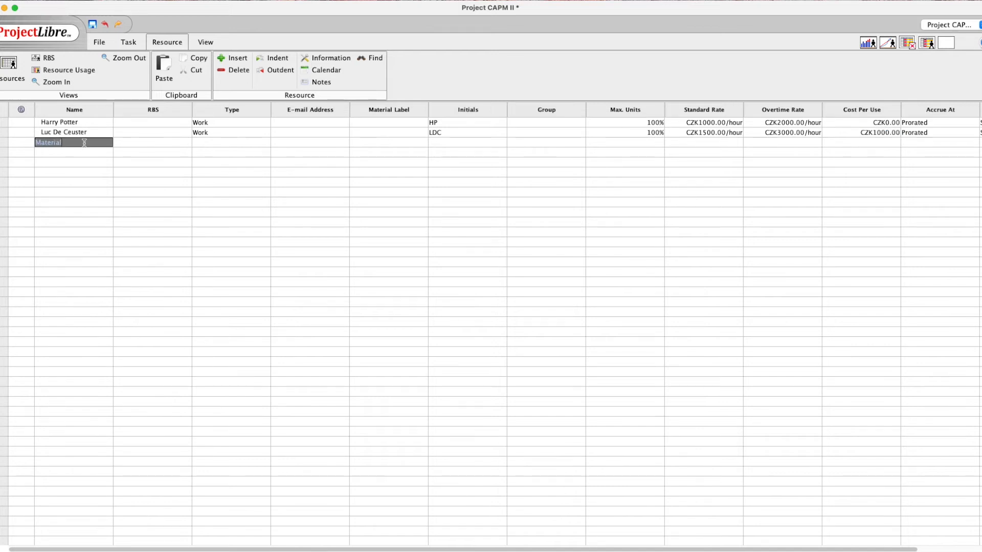
type(" A")
Make Material A a Material-type resource with initials Mat A
left_click(226, 145)
left_click(222, 132)
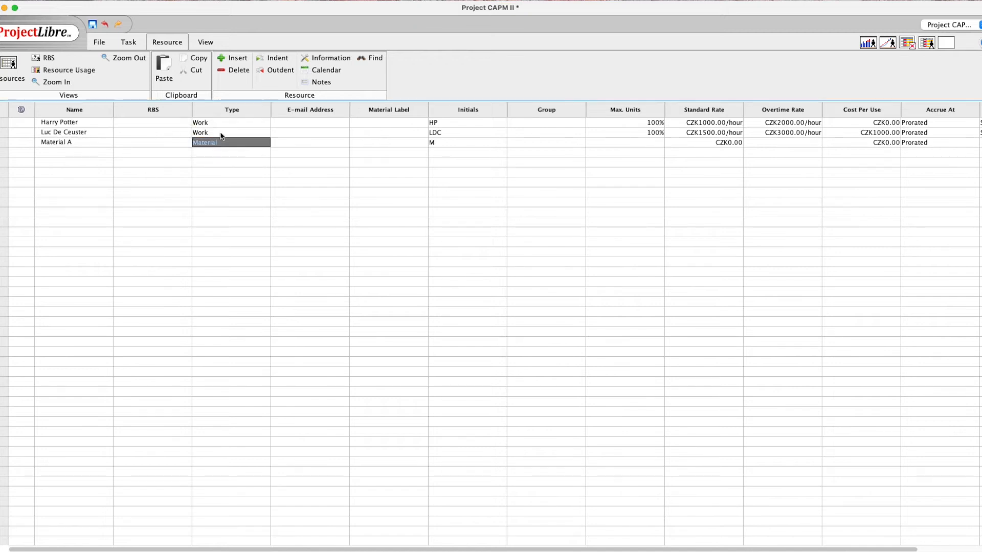
left_click(438, 145)
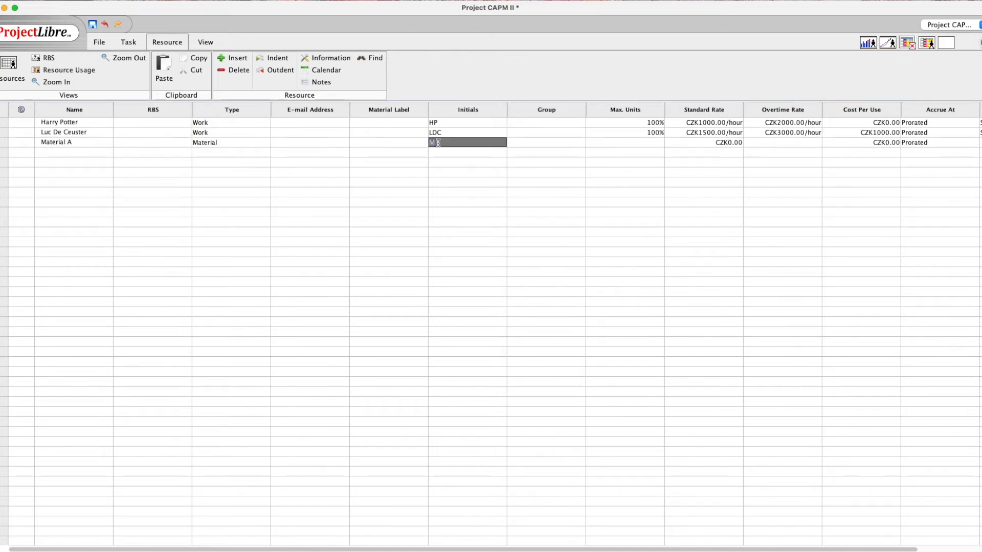
type("atA")
left_click(440, 145)
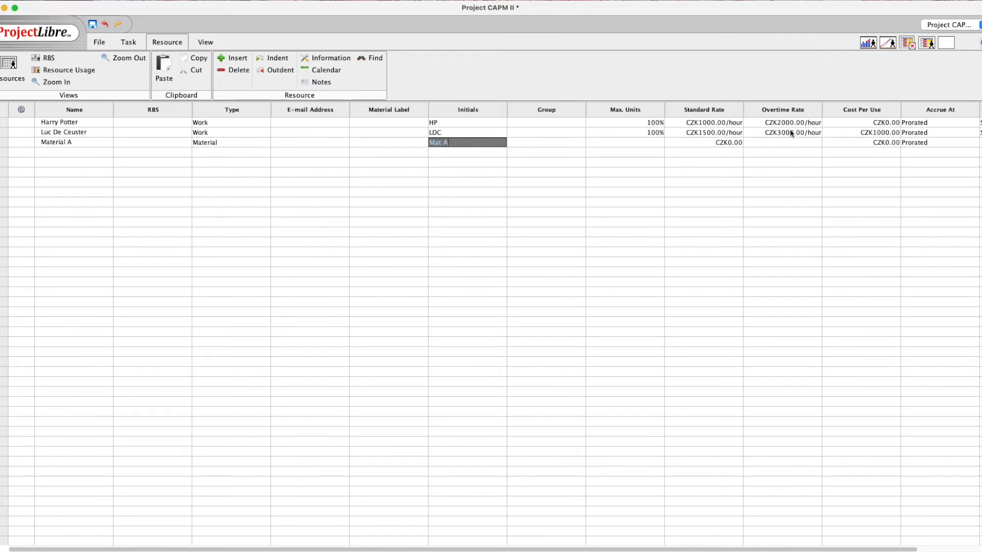
Give Material A a CZK20000 standard rate, CZK5000 per use, accruing at Start
left_click(726, 142)
left_click_drag(726, 143, 741, 165)
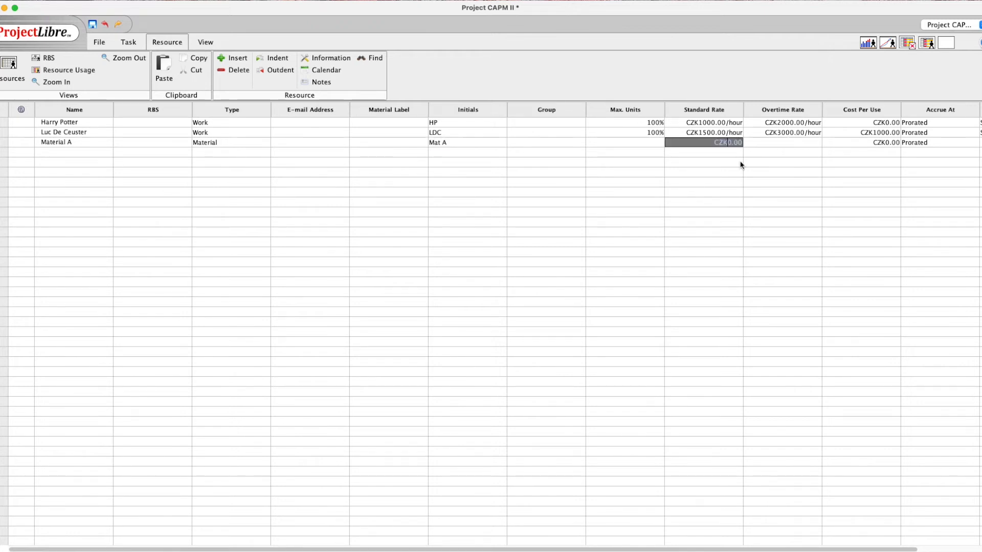
type("20000")
left_click(858, 143)
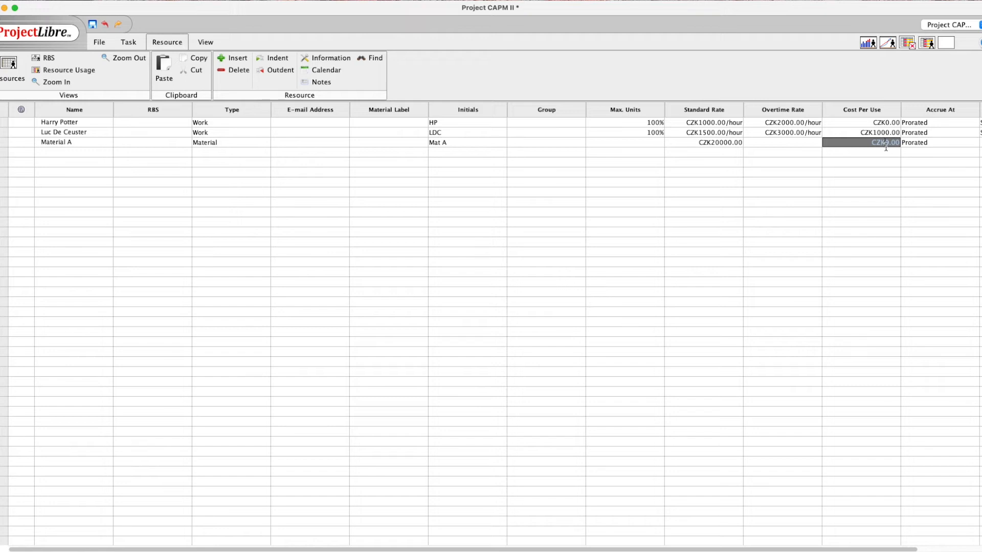
type("500")
left_click(915, 144)
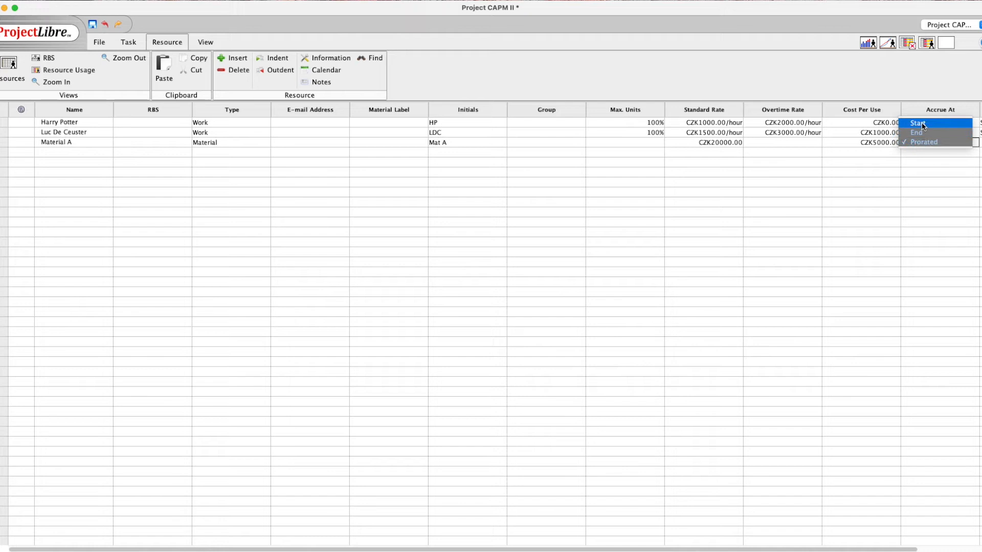
left_click(922, 126)
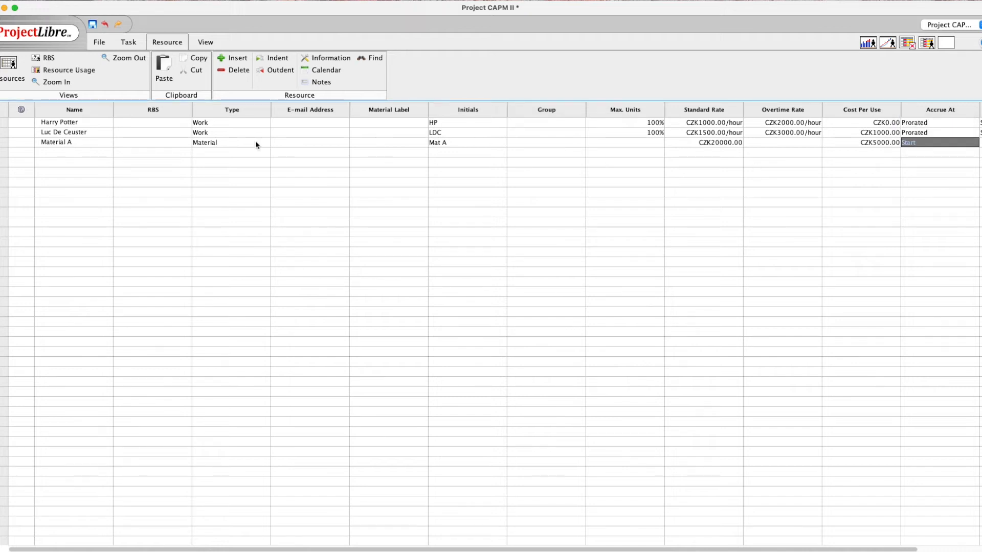
left_click(59, 152)
type("Equi")
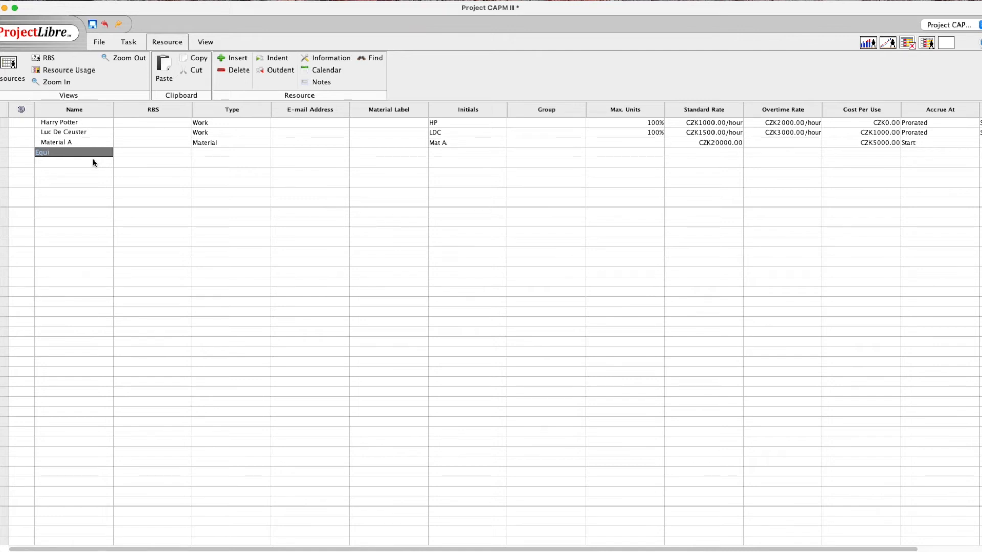
type("pme")
Name row 4 Equipment E, make it a Material resource with initials Eq E
type("nt E")
left_click(200, 152)
left_click(215, 145)
left_click(438, 152)
left_click(438, 152)
type("Eq E")
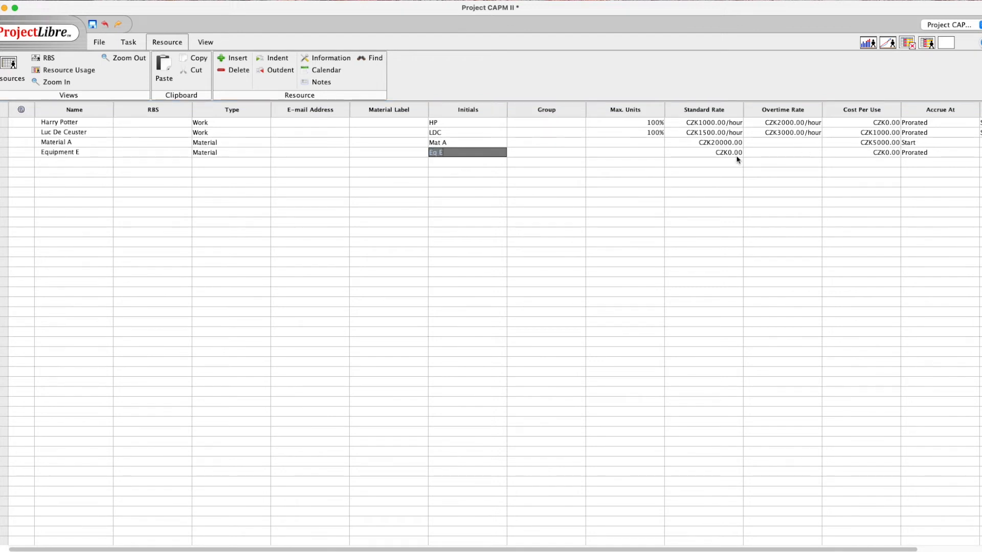
Set Equipment E's standard rate to CZK5000
left_click(681, 153)
left_click(727, 152)
type("50")
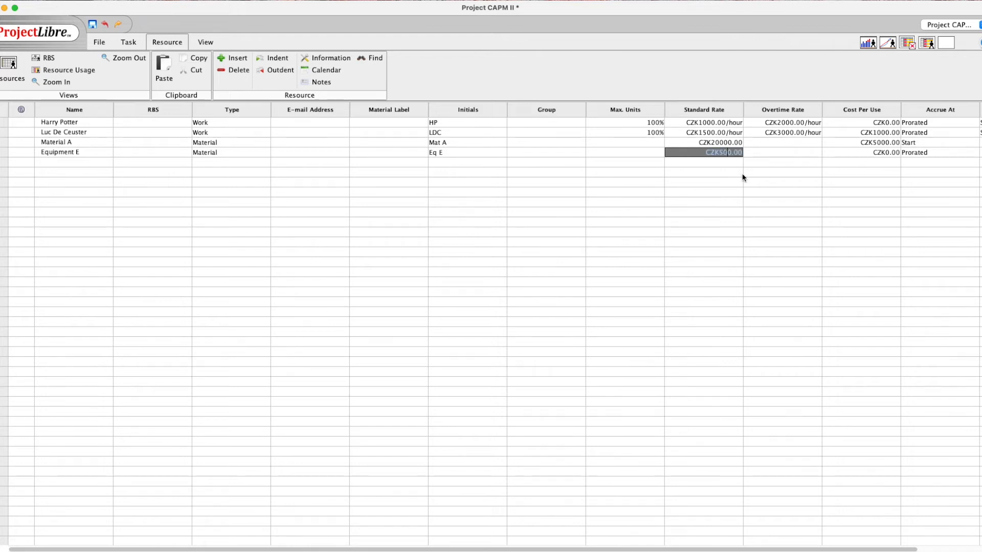
type("0")
scroll(942, 157, "right", 3)
scroll(942, 157, "left", 3)
Open the first resource's Resource Information, keep the Standard base calendar, and view Costs
double_click(53, 123)
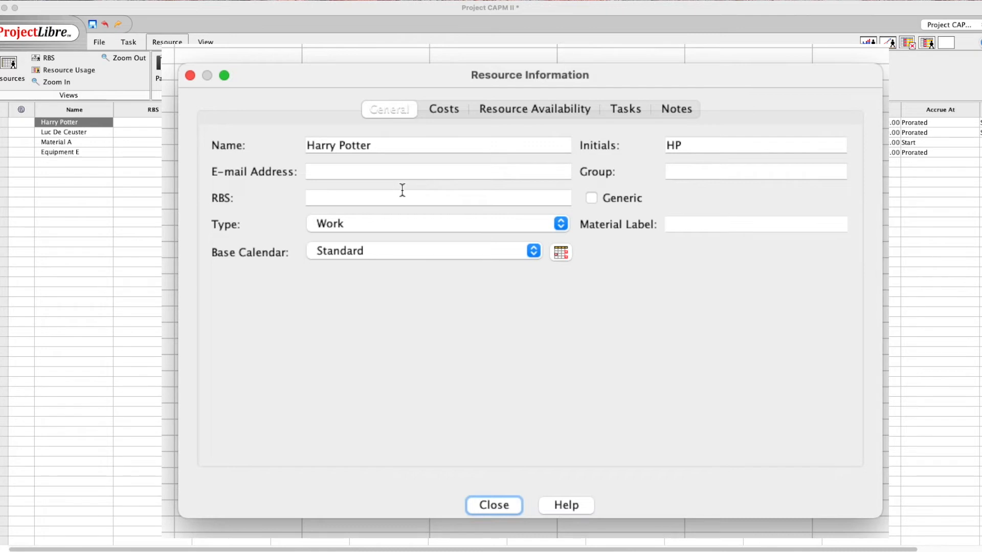
left_click(535, 253)
left_click(535, 253)
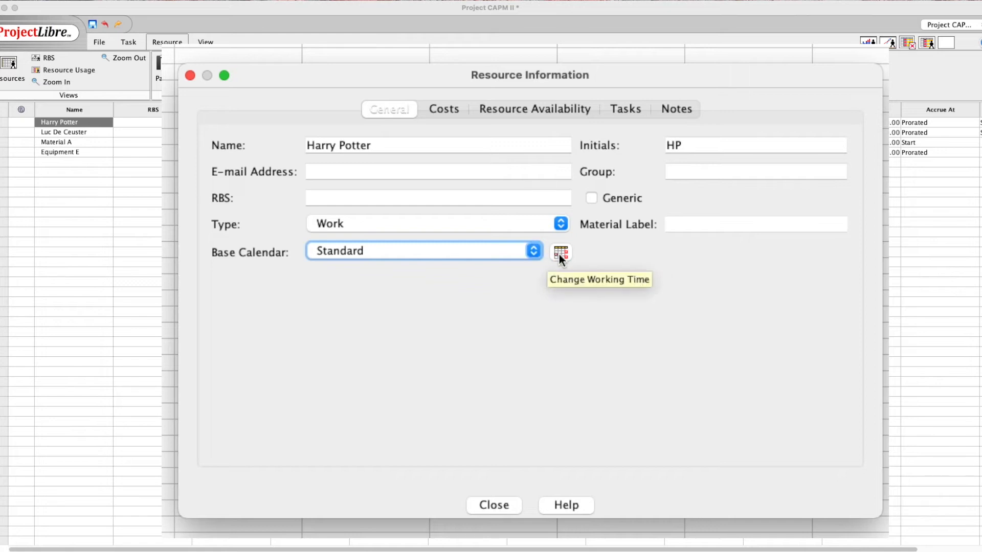
left_click(447, 109)
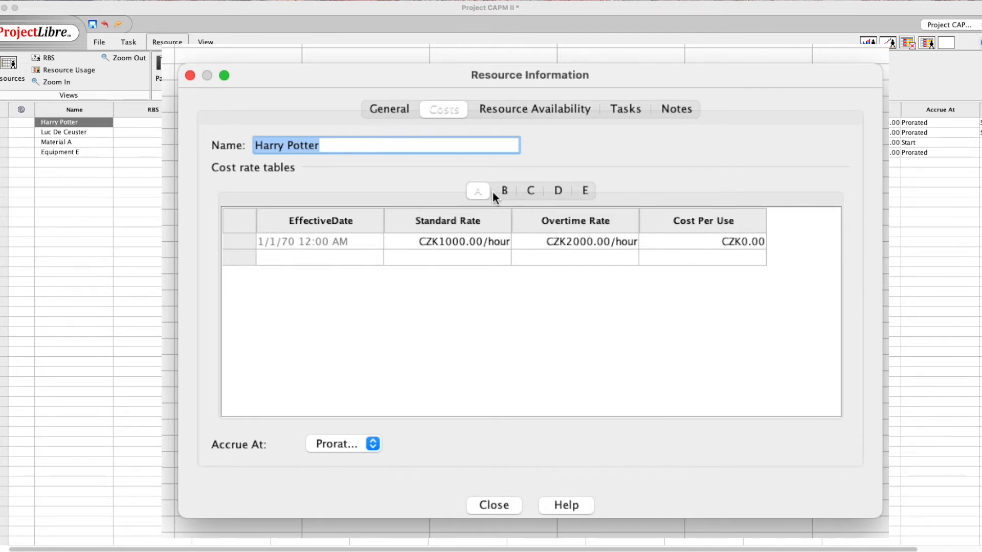
Add a cost rate effective 12/15/21 at CZK1500/hour standard and CZK3000/hour overtime
left_click(330, 259)
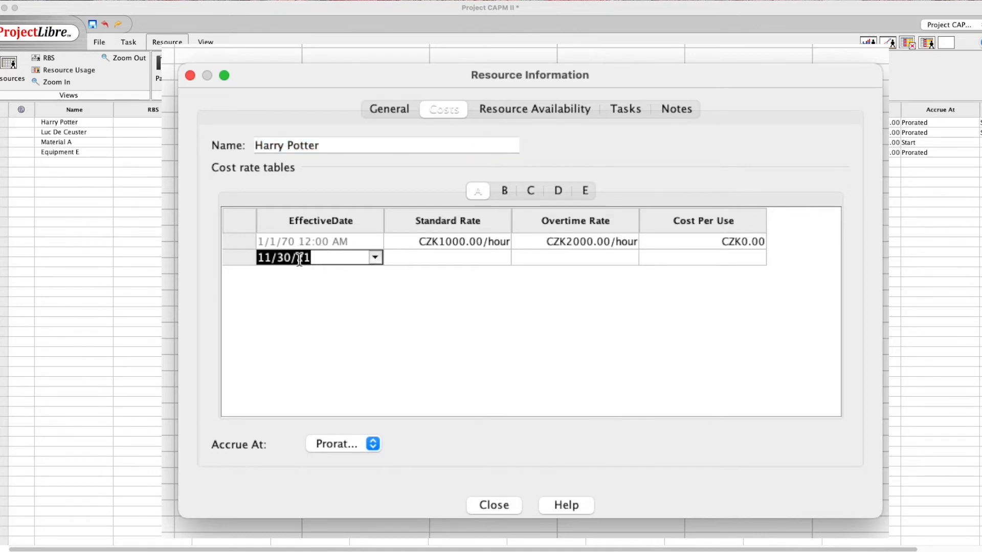
left_click(273, 259)
key("BackSpace")
type("2/15")
left_click(429, 259)
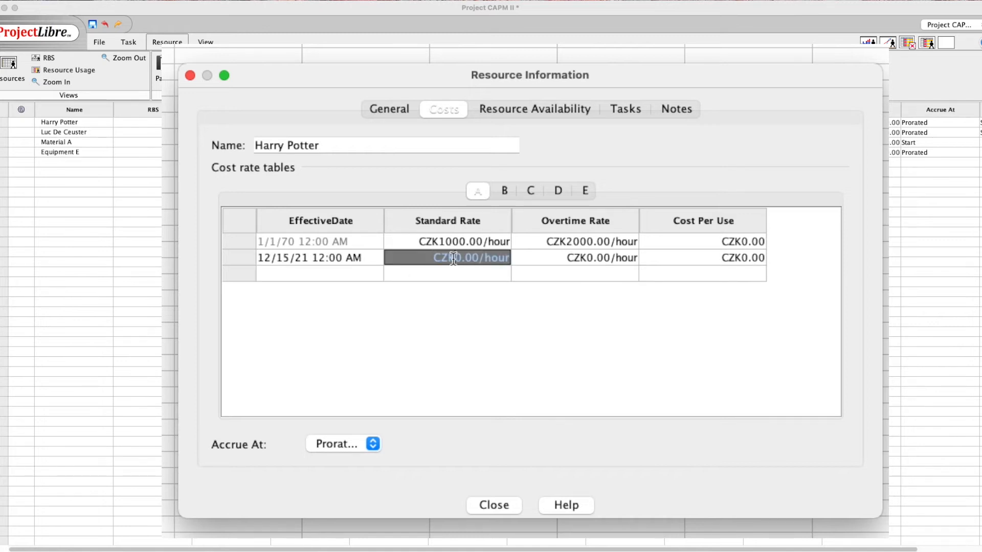
type("150")
left_click(587, 259)
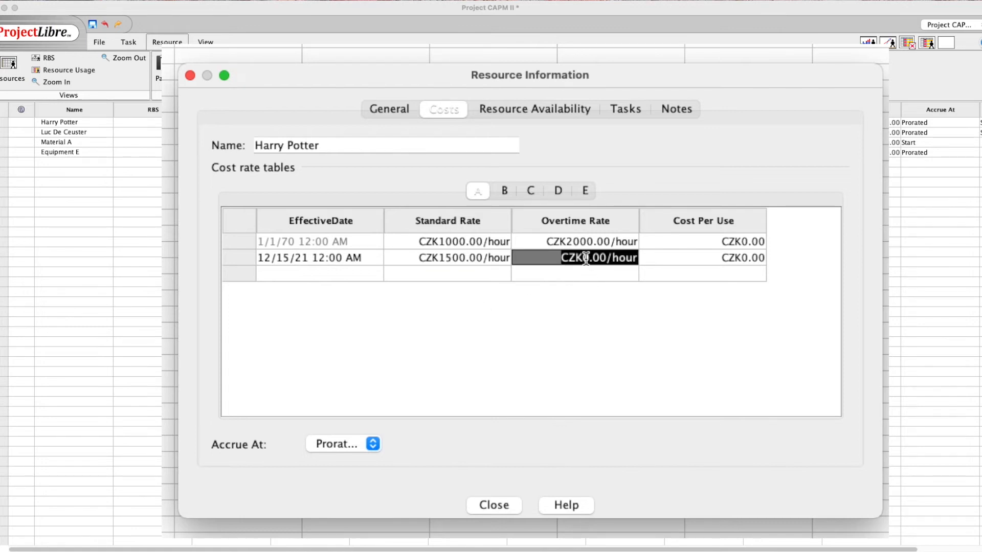
type("300")
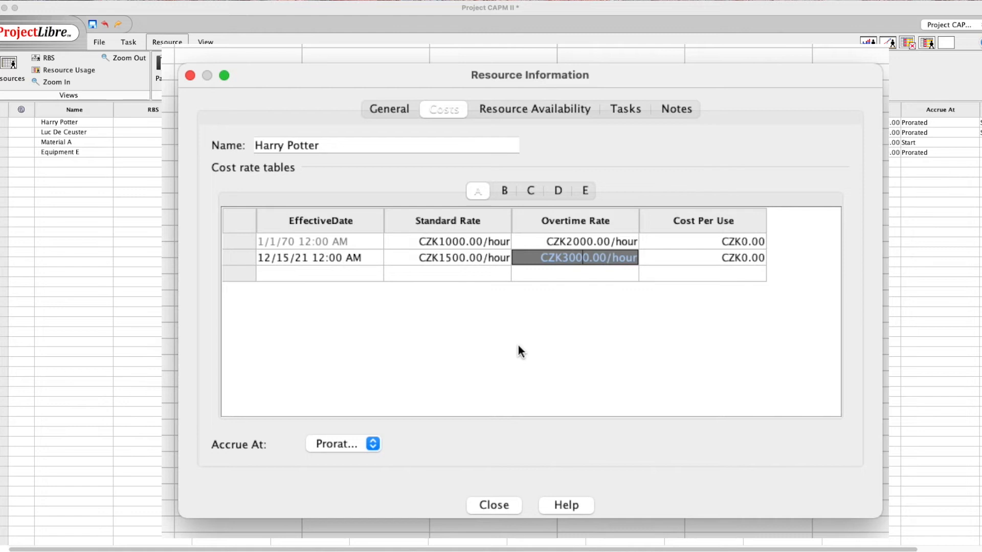
left_click(544, 110)
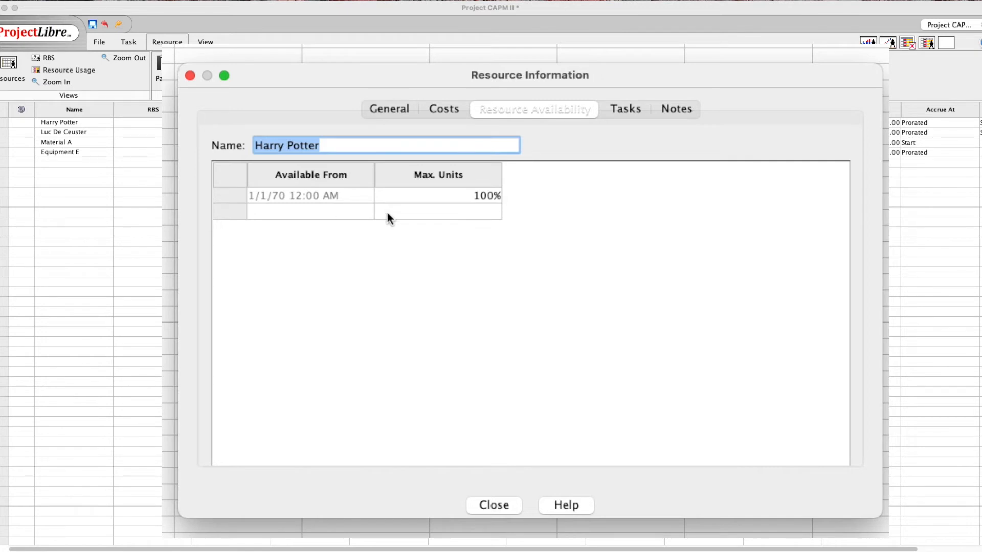
Add an availability period from 12/10/21 with Max. Units 50%
left_click(342, 209)
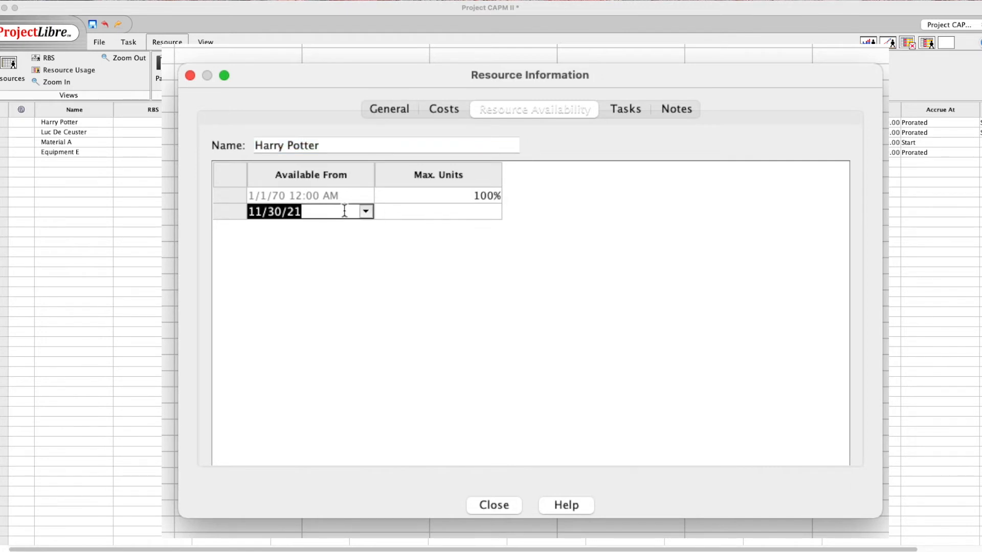
left_click(262, 212)
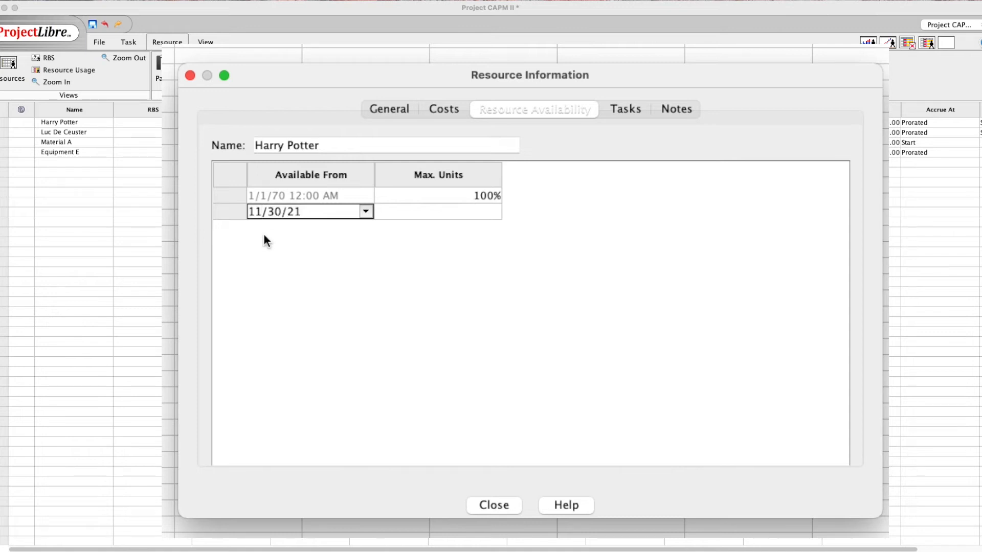
key("BackSpace")
type("2")
key("BackSpace")
key("BackSpace")
type("10")
left_click(469, 211)
left_click(494, 215)
Add another availability period from 12/11/21 back at 100%
left_click(289, 231)
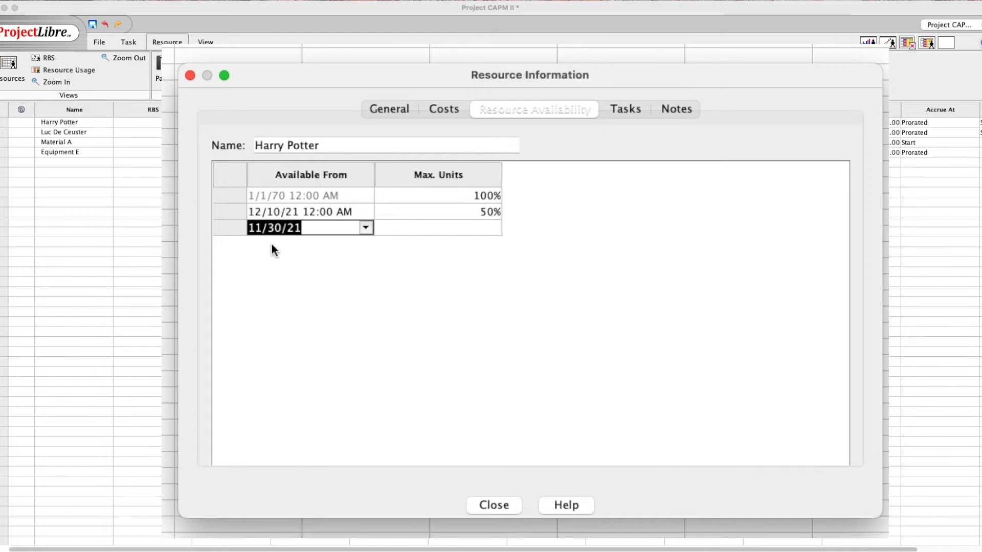
type("12")
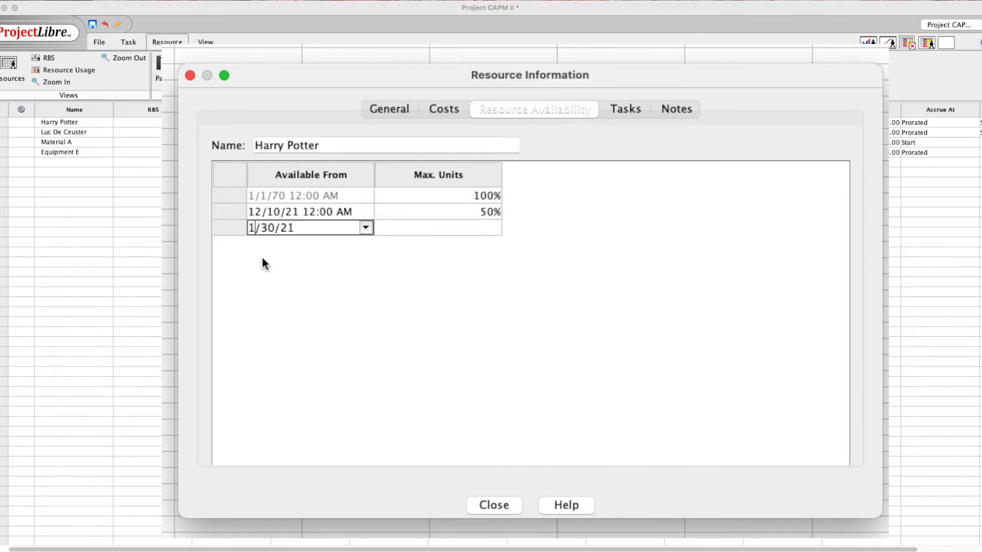
left_click(281, 228)
key("BackSpace")
key("BackSpace")
type("11")
left_click(450, 225)
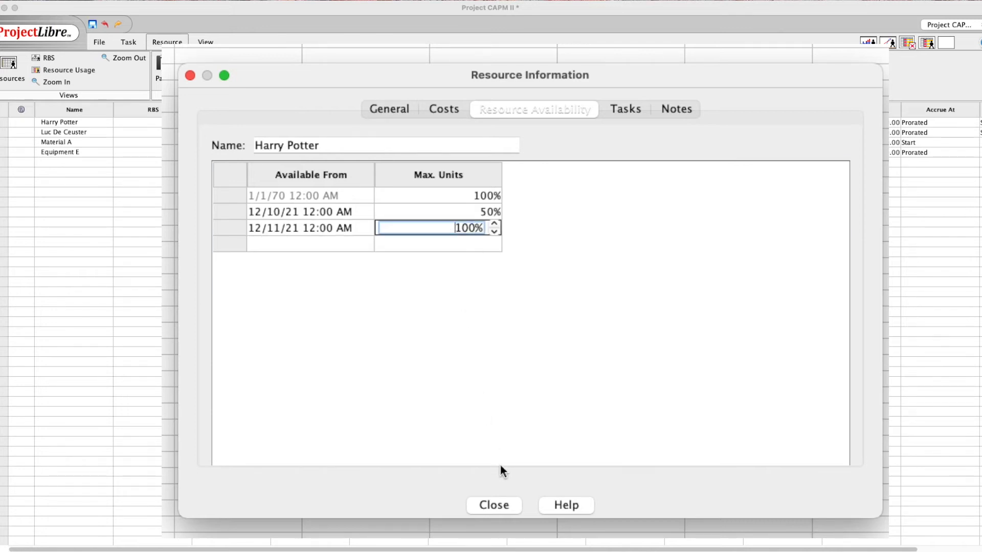
left_click(626, 106)
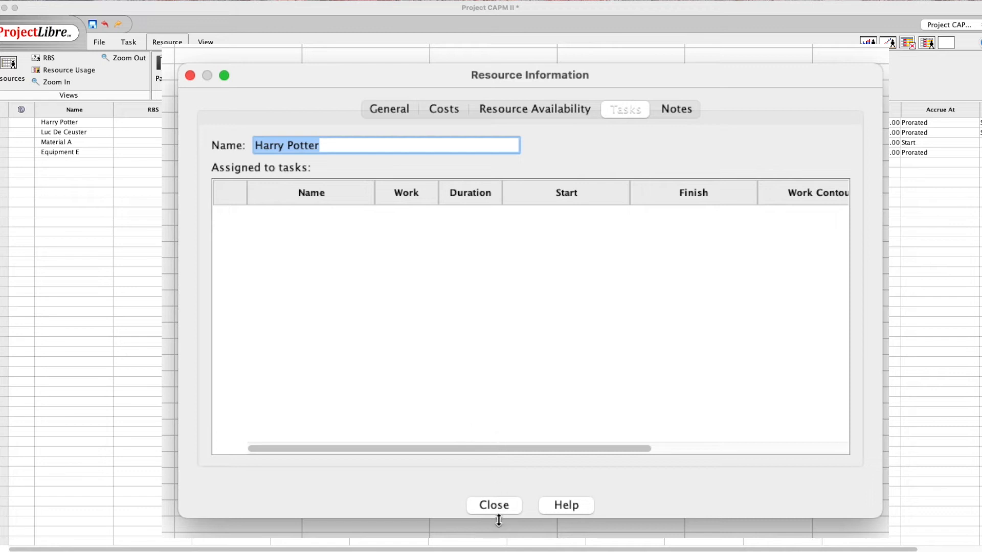
Close the Resource Information dialog and return to the Gantt view
left_click(496, 505)
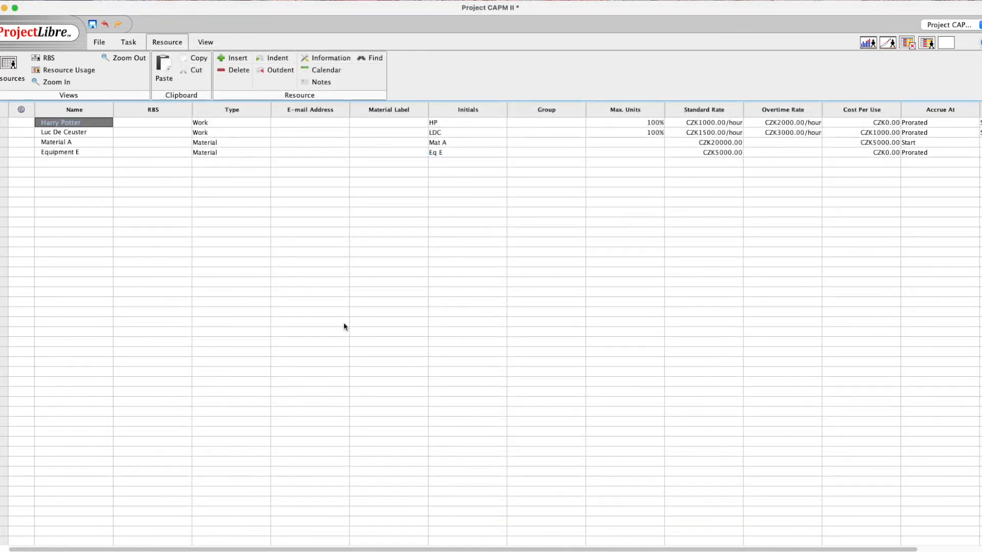
left_click(131, 45)
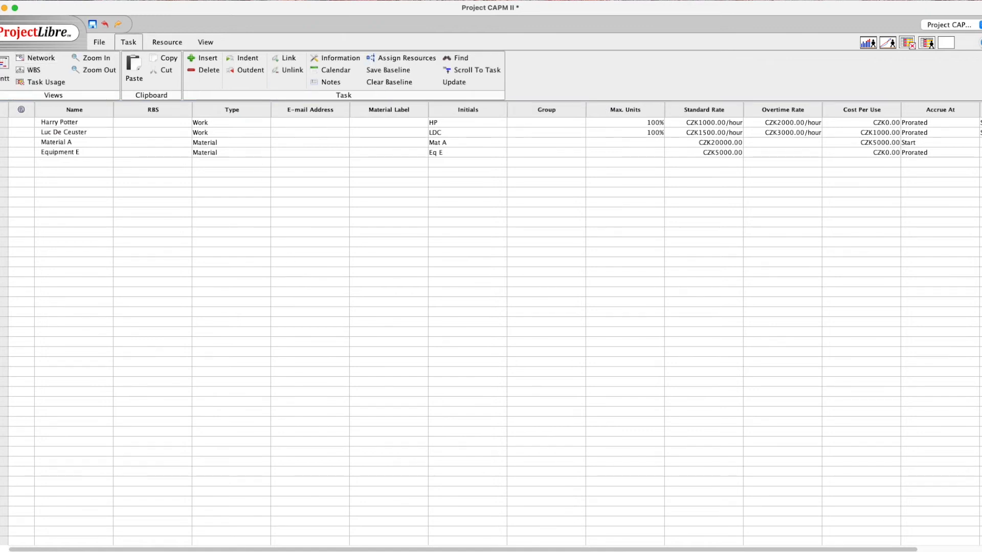
left_click(3, 66)
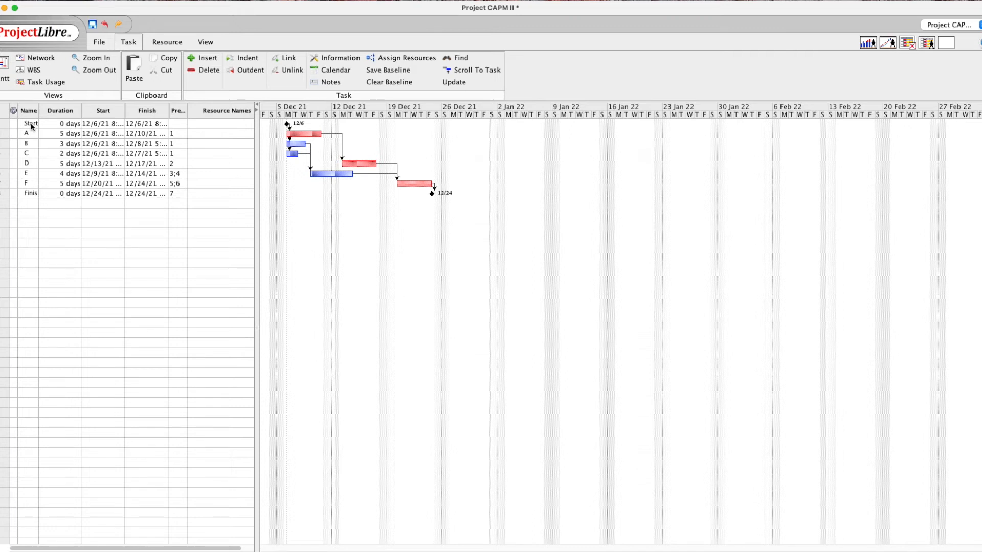
Assign the first work resource to task B at 75% units through Task Information
double_click(29, 144)
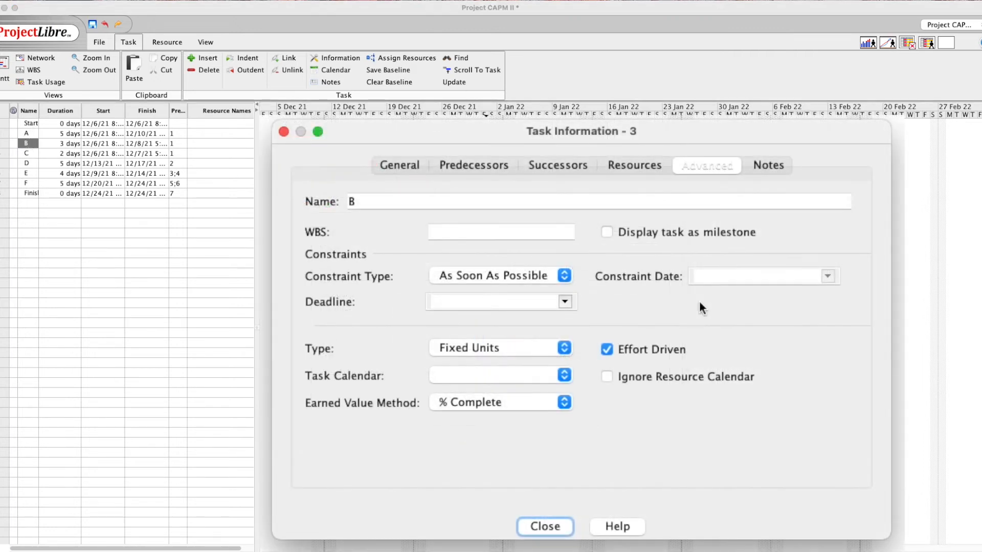
left_click(636, 167)
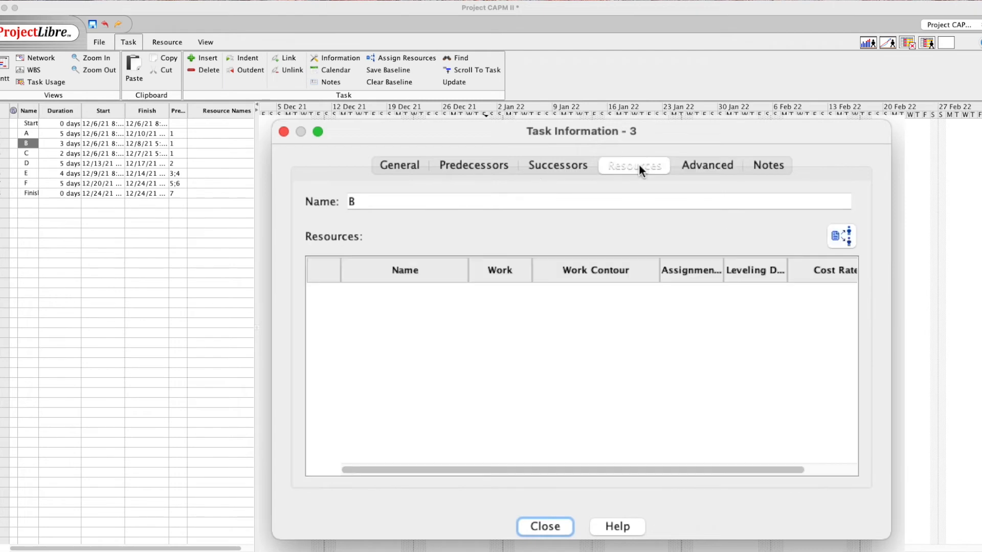
left_click(840, 238)
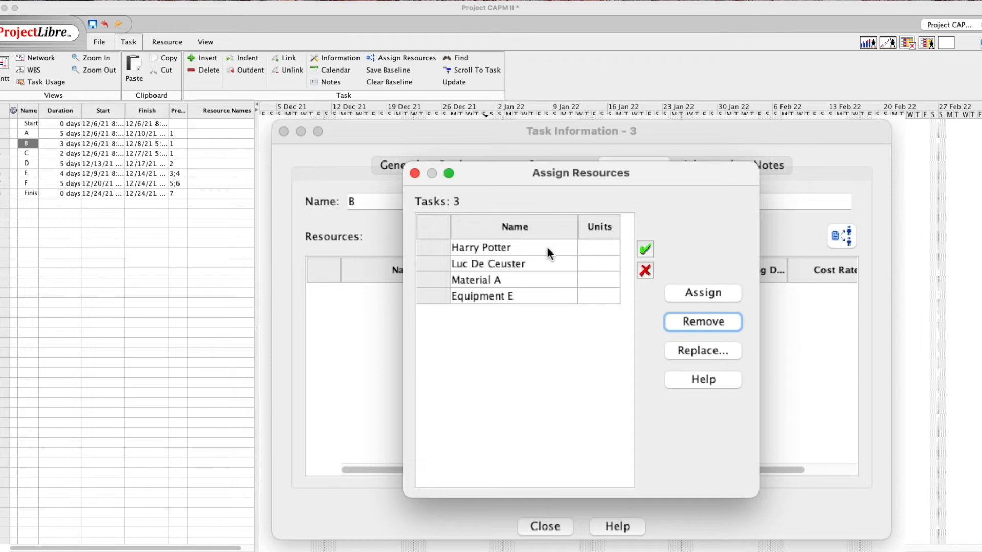
left_click(594, 249)
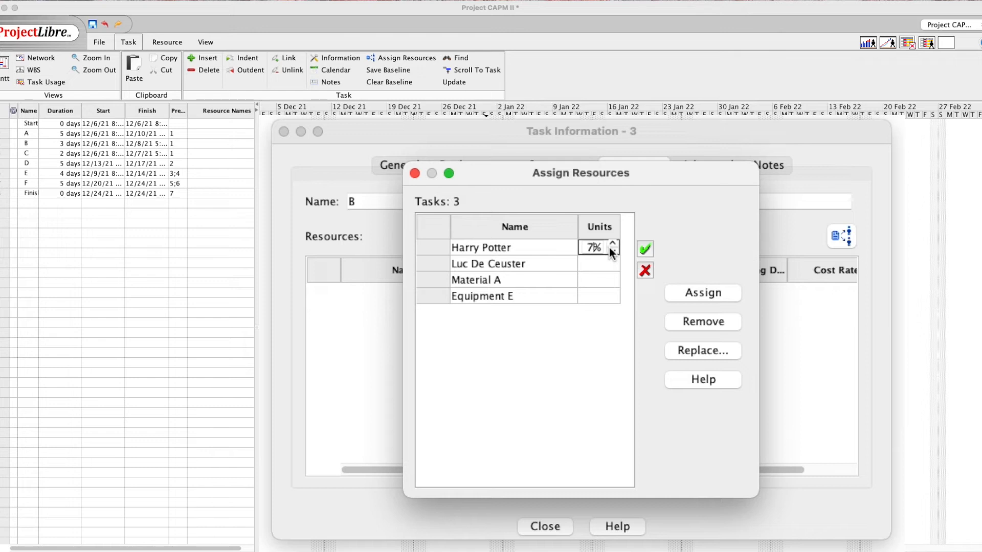
type("75")
left_click(639, 248)
left_click(683, 291)
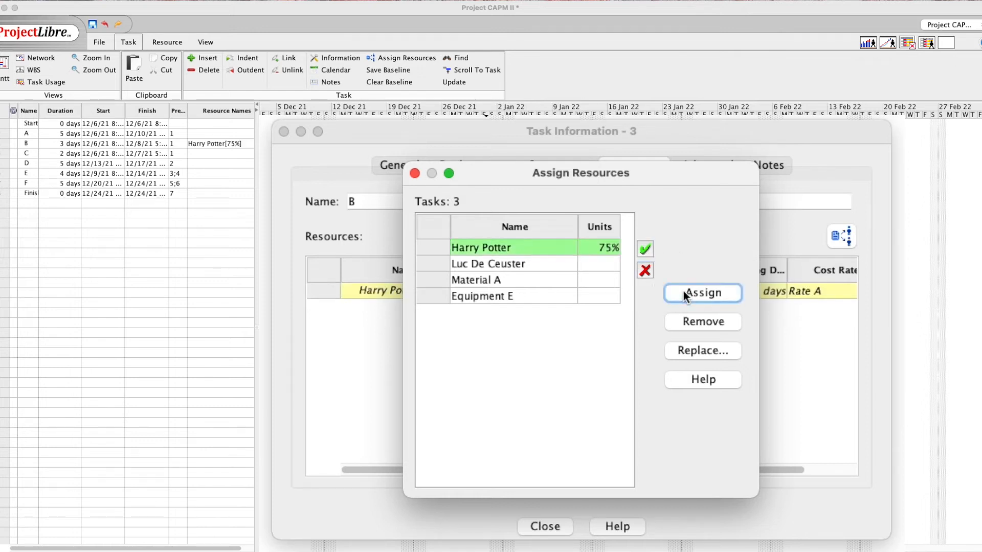
left_click(557, 523)
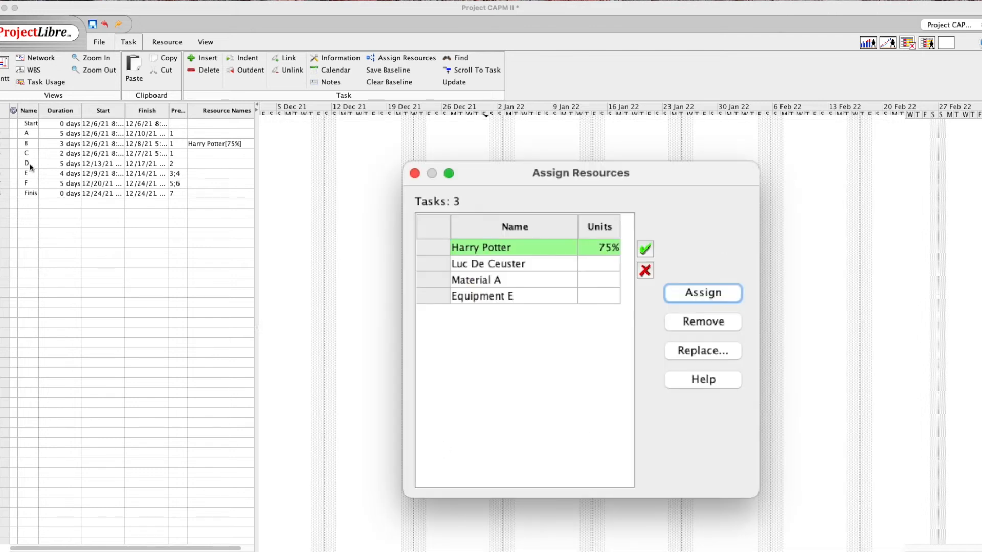
left_click(414, 173)
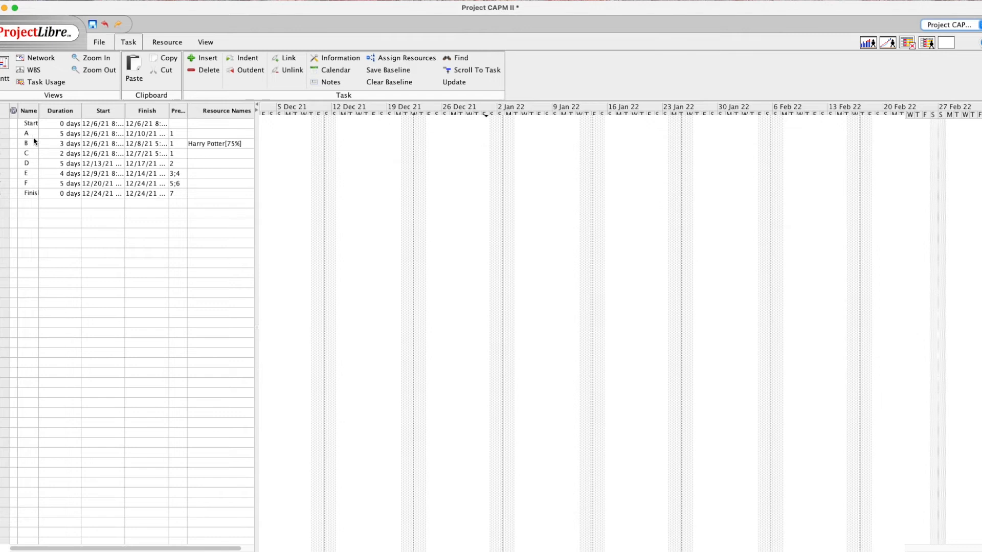
Assign the first work resource to task C at 50% units
double_click(26, 154)
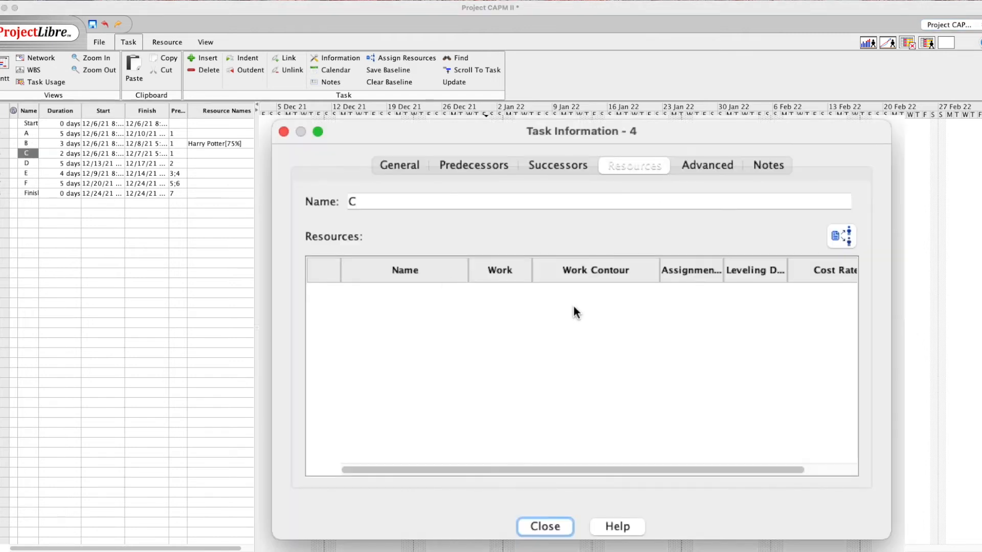
left_click(695, 163)
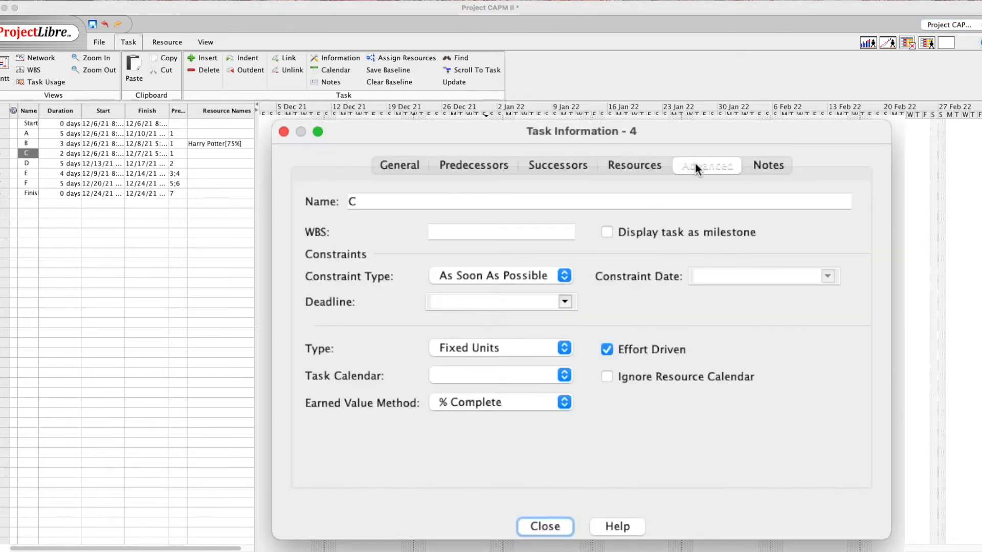
left_click(644, 164)
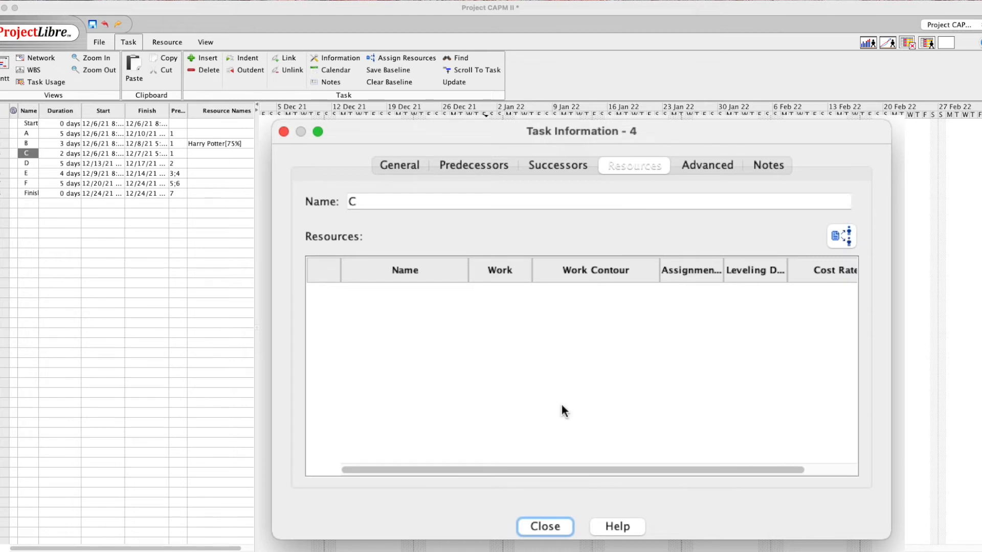
left_click(843, 235)
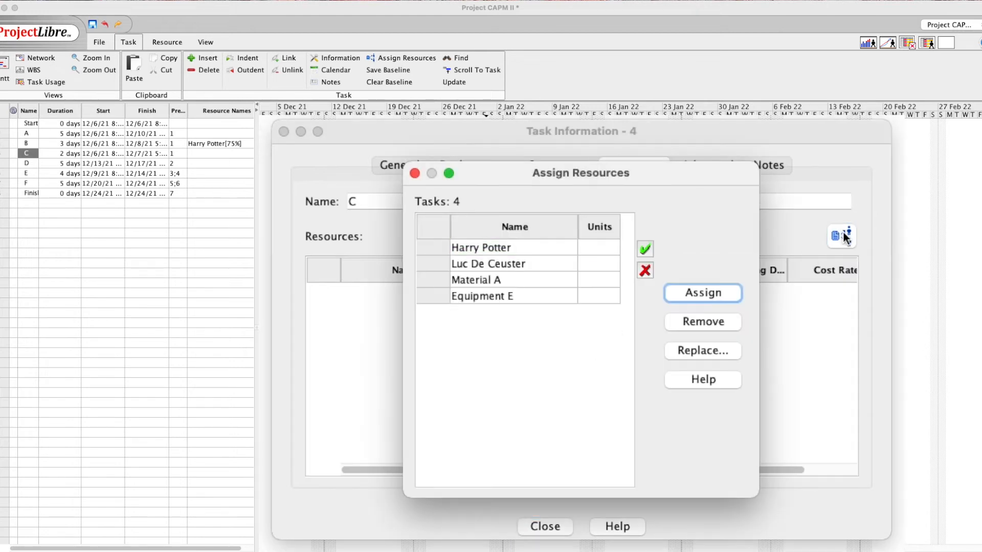
left_click(600, 248)
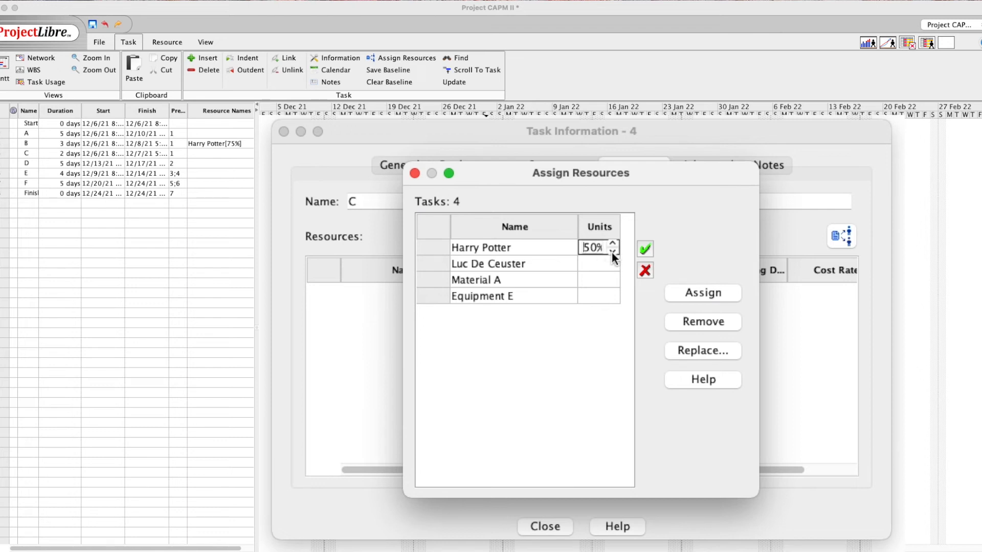
left_click(702, 292)
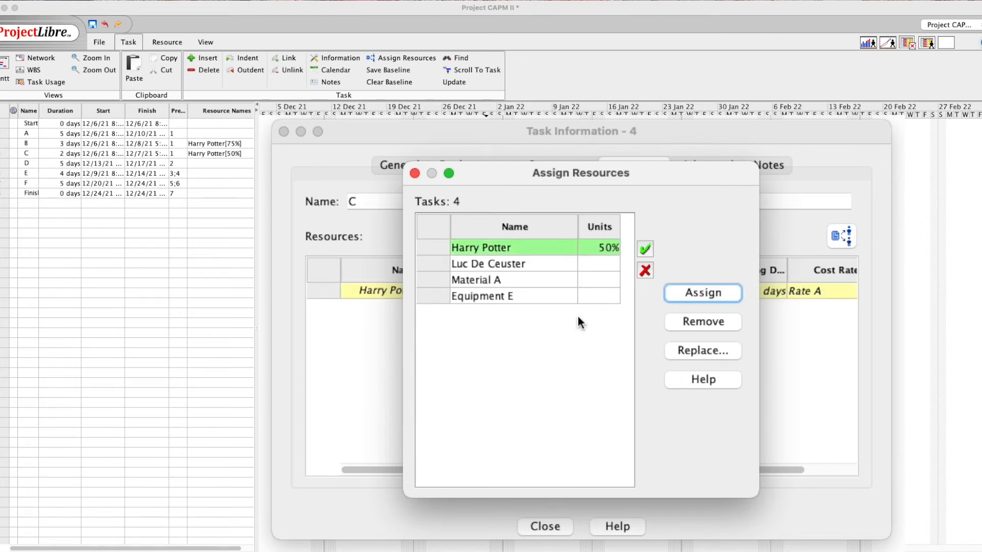
left_click(415, 173)
left_click(473, 451)
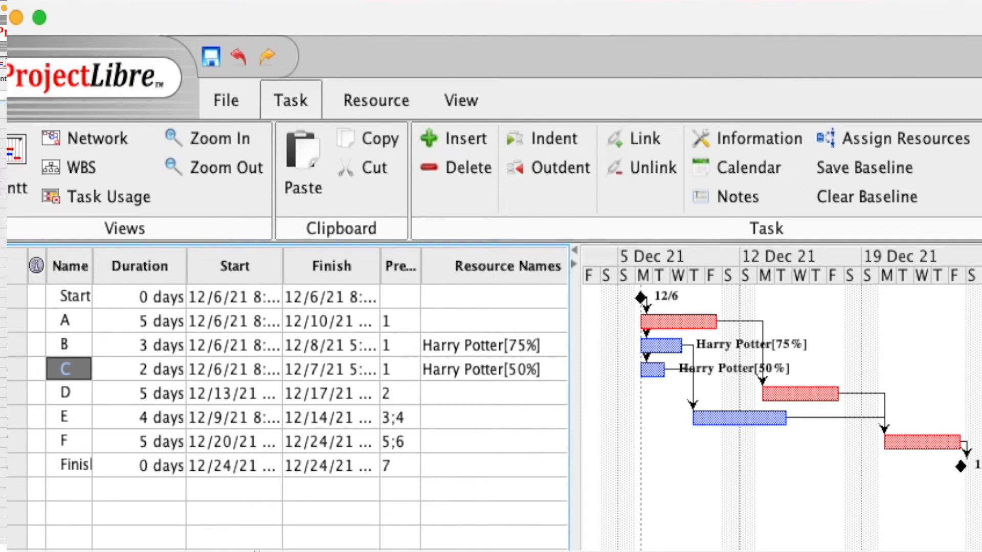
Show the resource histogram below the Gantt chart for the first work resource
left_click(868, 45)
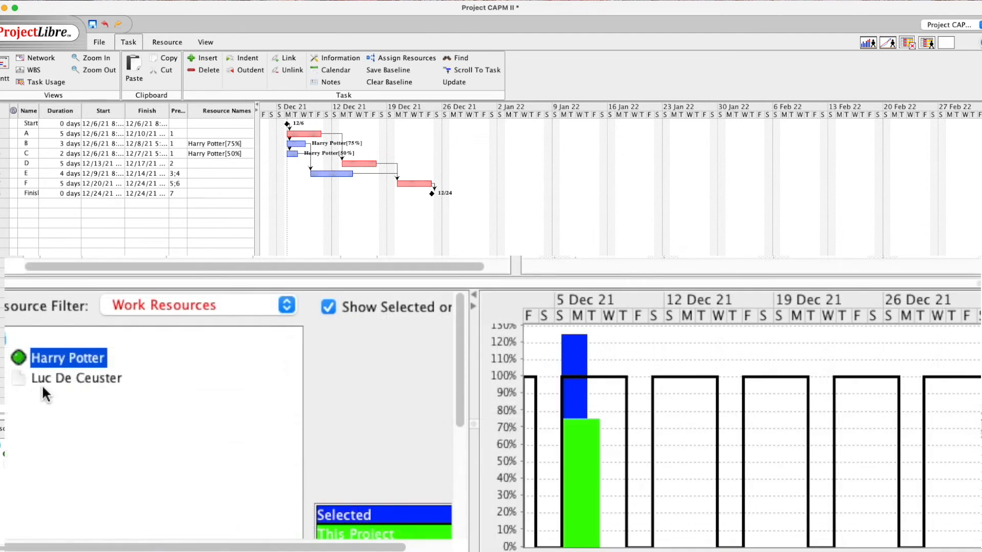
left_click(74, 383)
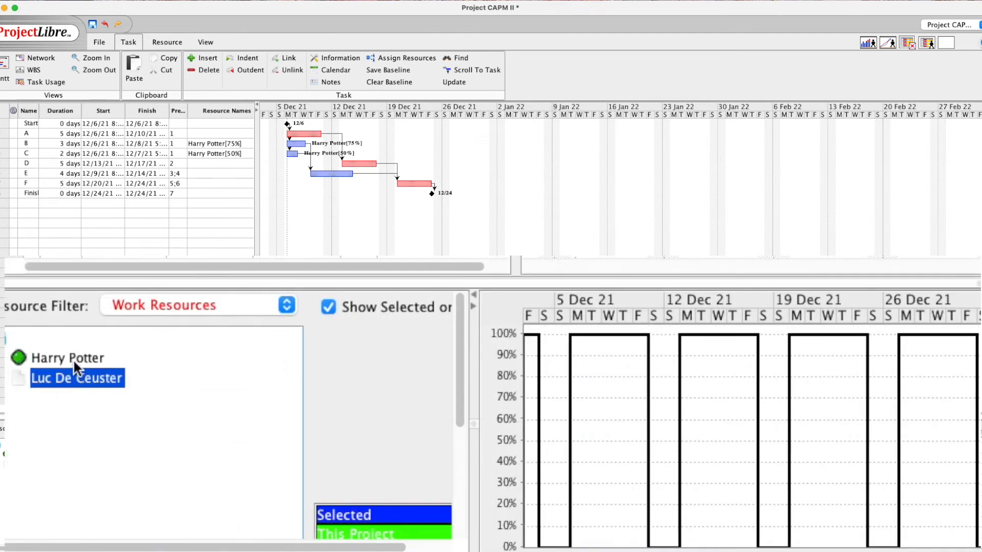
left_click(72, 359)
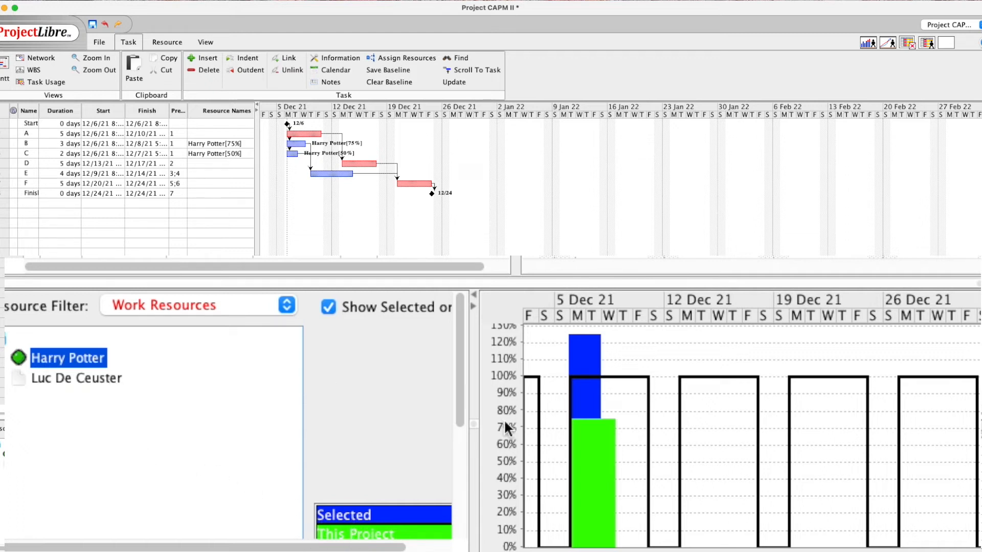
Select tasks B and C in turn to compare their shares of the 125% peak
left_click(34, 144)
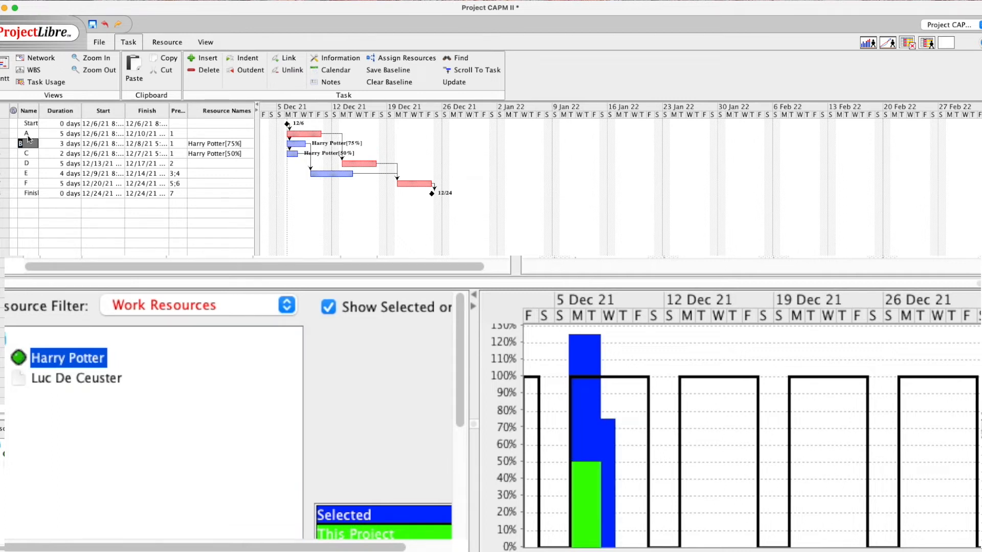
left_click(27, 154)
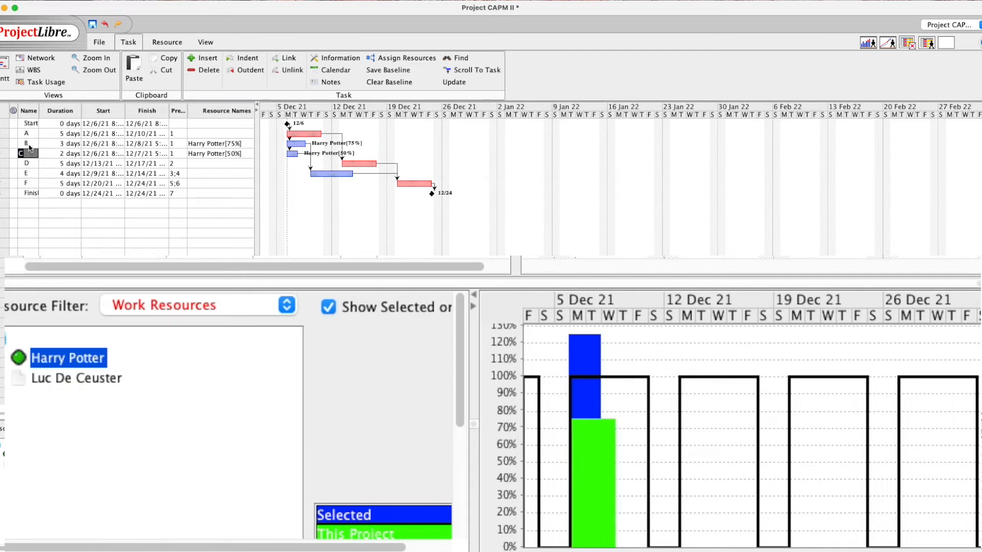
left_click(29, 145)
left_click(29, 154)
left_click(54, 362)
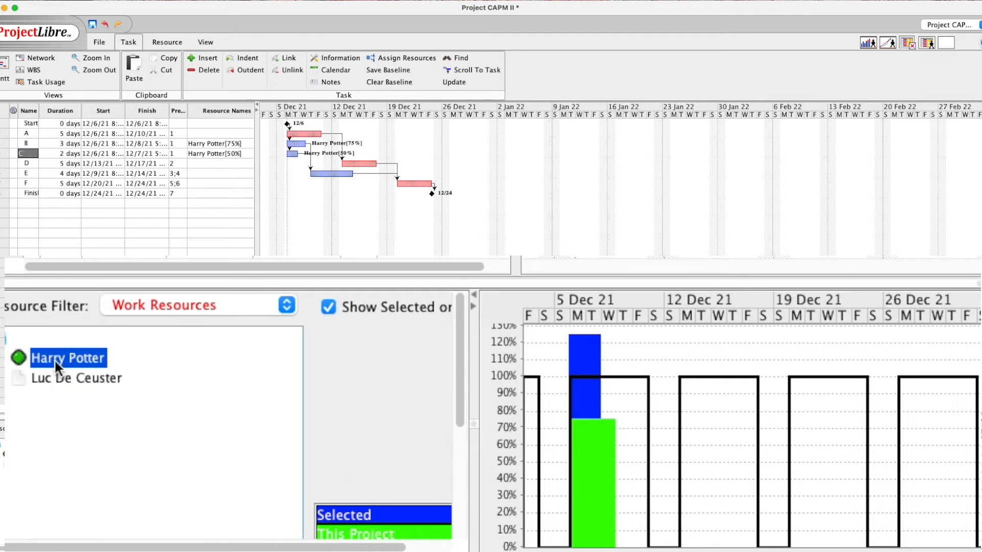
left_click(30, 144)
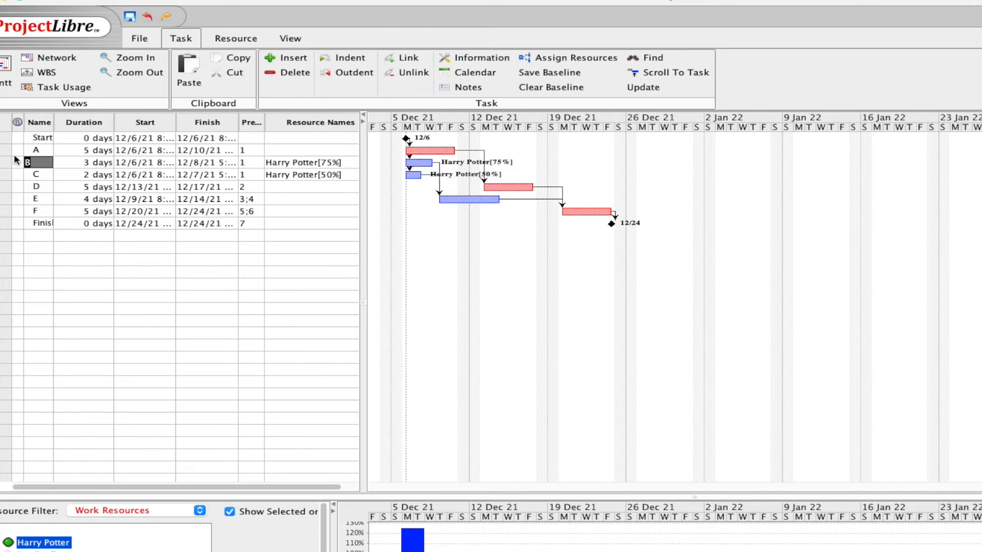
Add the second work resource to task B at 25% units, shortening B to 2.25 days
double_click(418, 165)
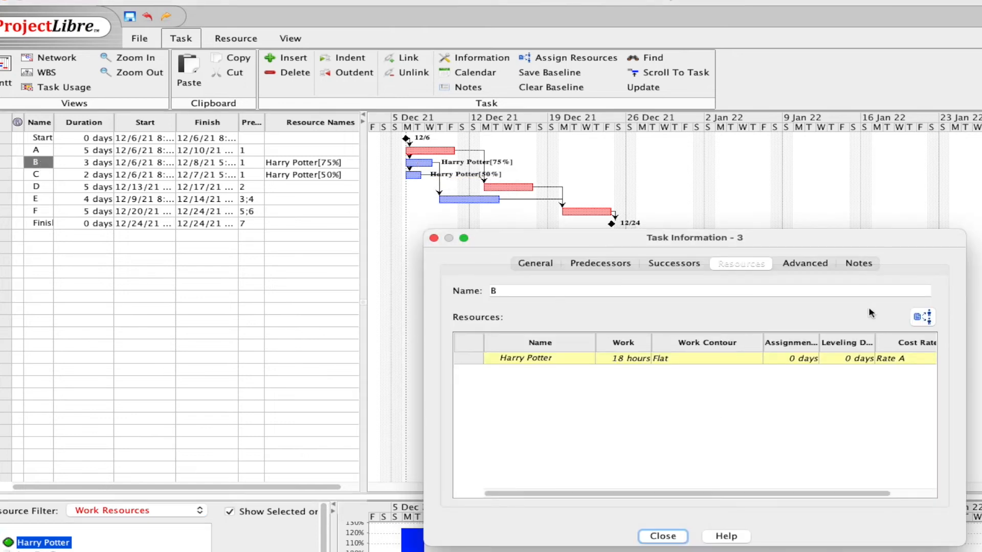
left_click(923, 317)
left_click(654, 336)
left_click(713, 338)
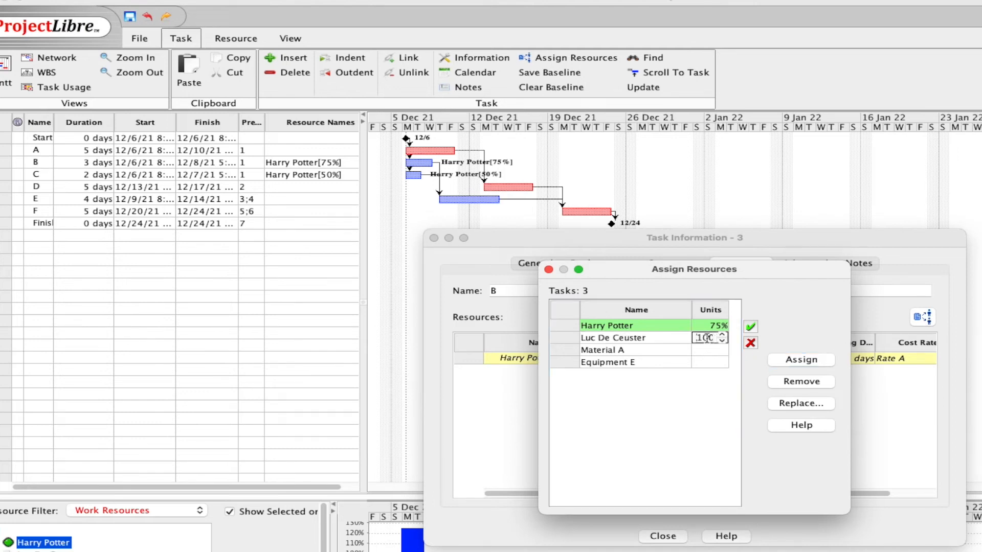
left_click_drag(707, 338, 690, 339)
type("25")
left_click(786, 360)
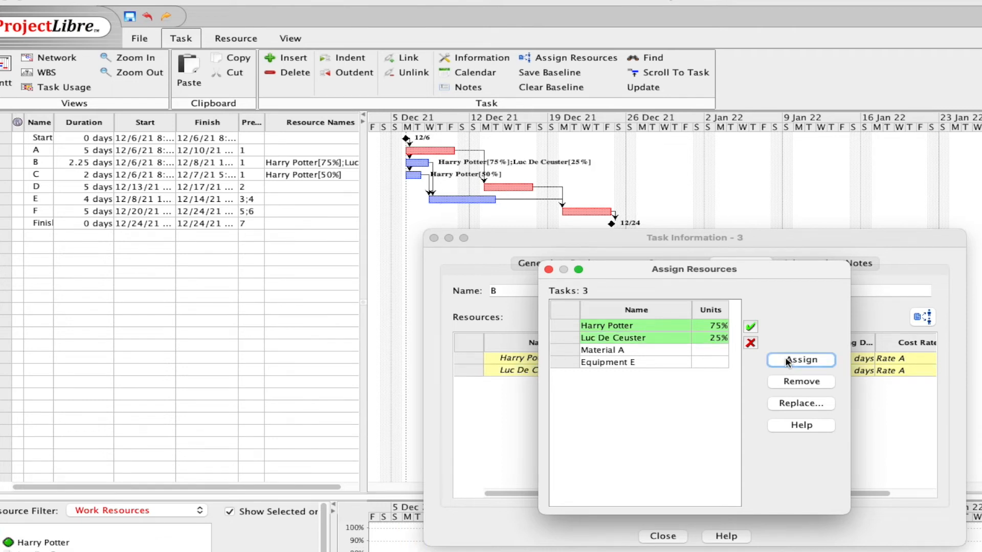
left_click(549, 270)
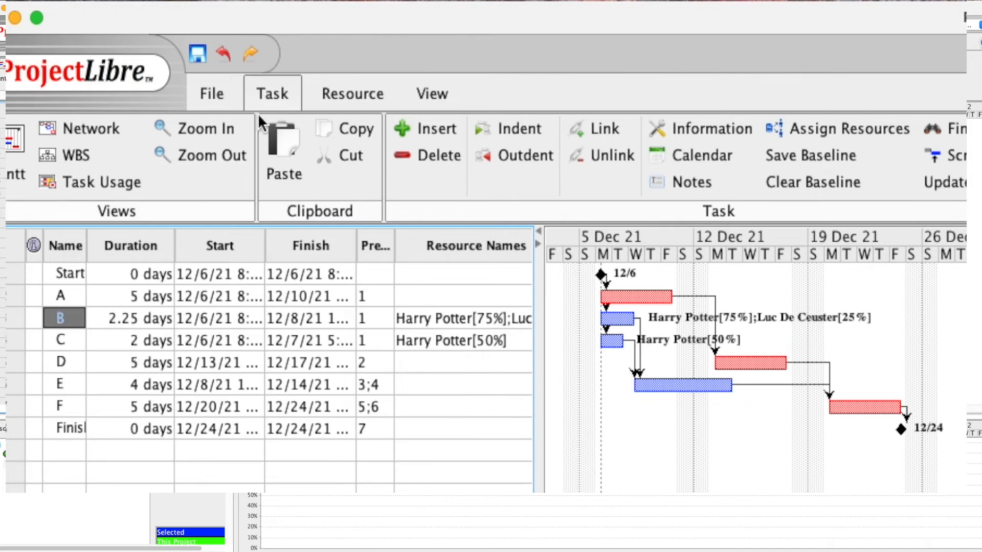
Undo the second resource's assignment and make task B a Fixed Work task
left_click(222, 53)
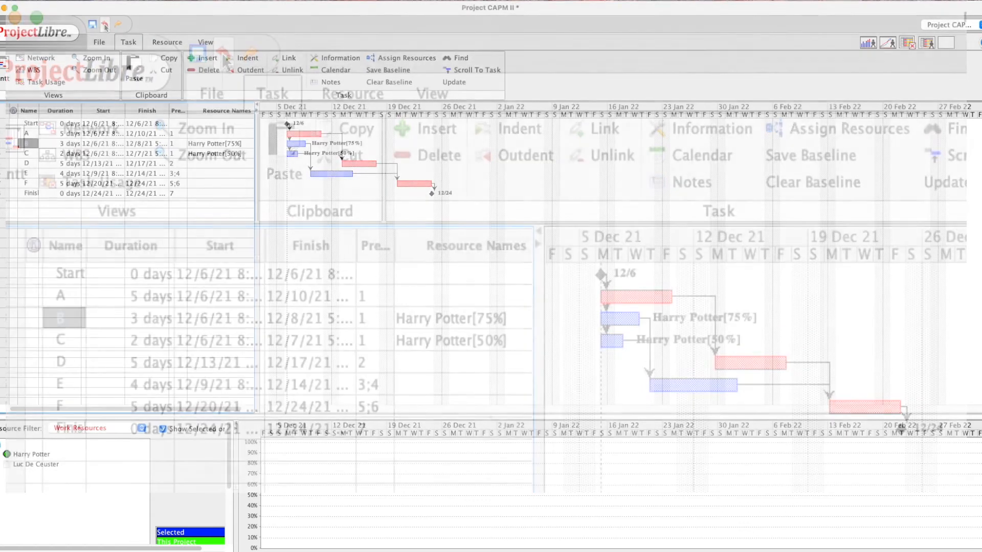
double_click(27, 145)
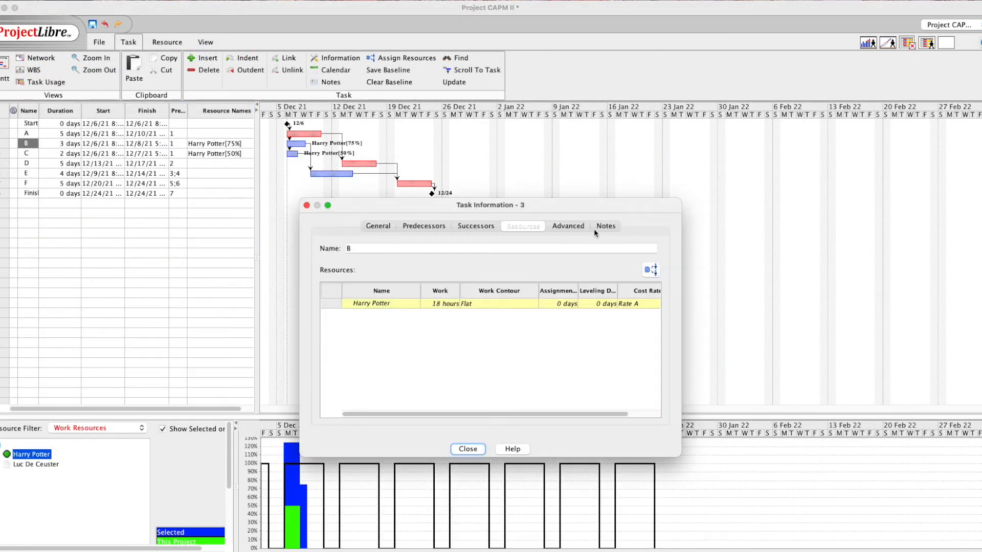
left_click(572, 226)
left_click(480, 339)
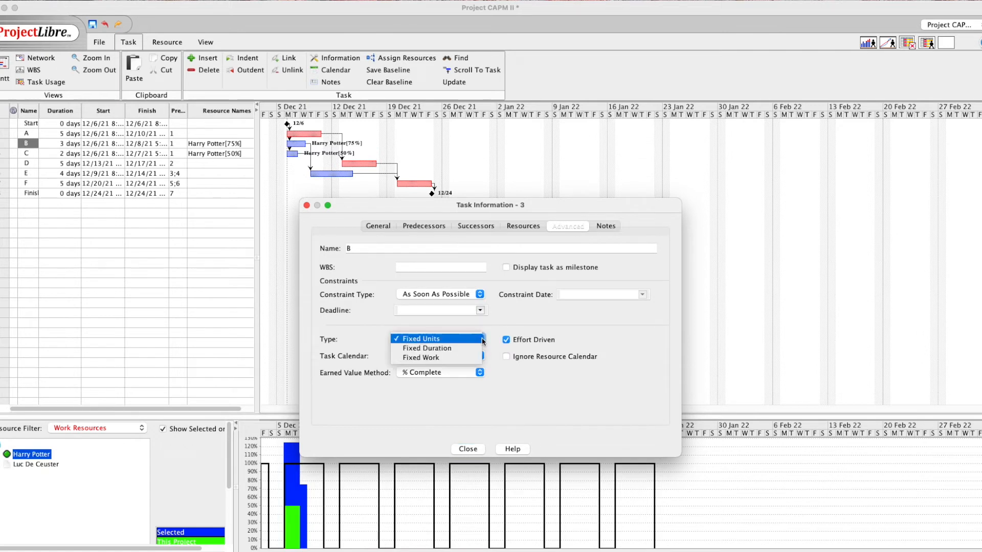
left_click(447, 358)
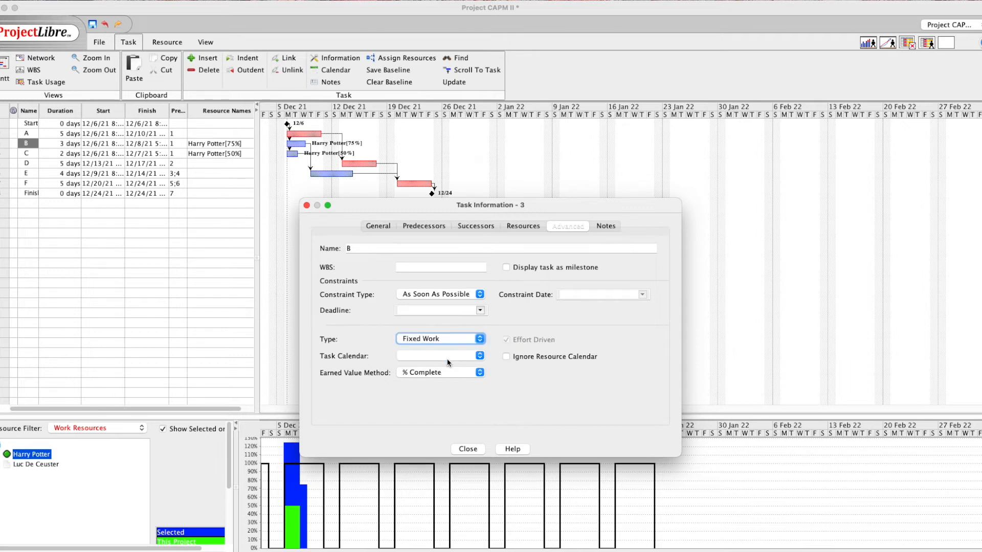
left_click(473, 448)
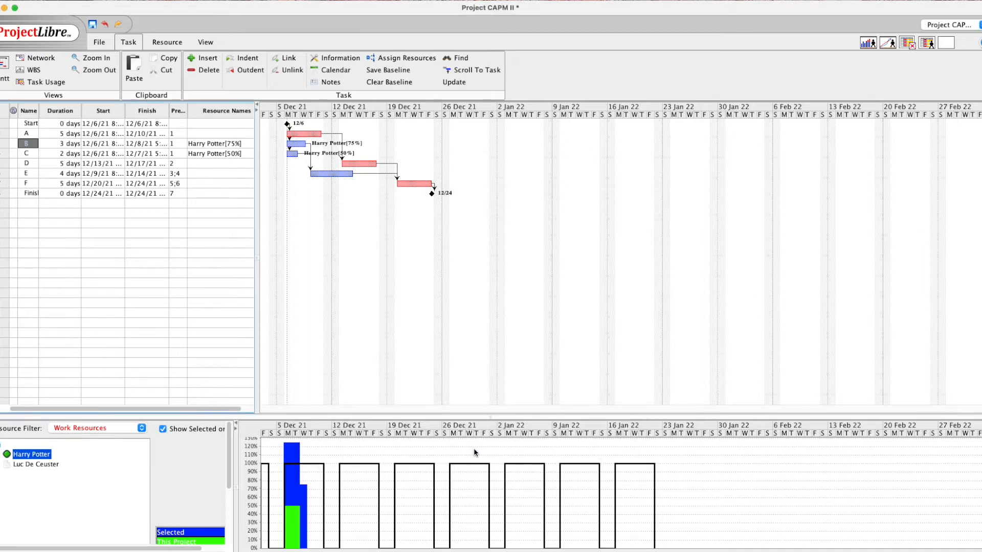
Change task C's type to Fixed Work
left_click(29, 155)
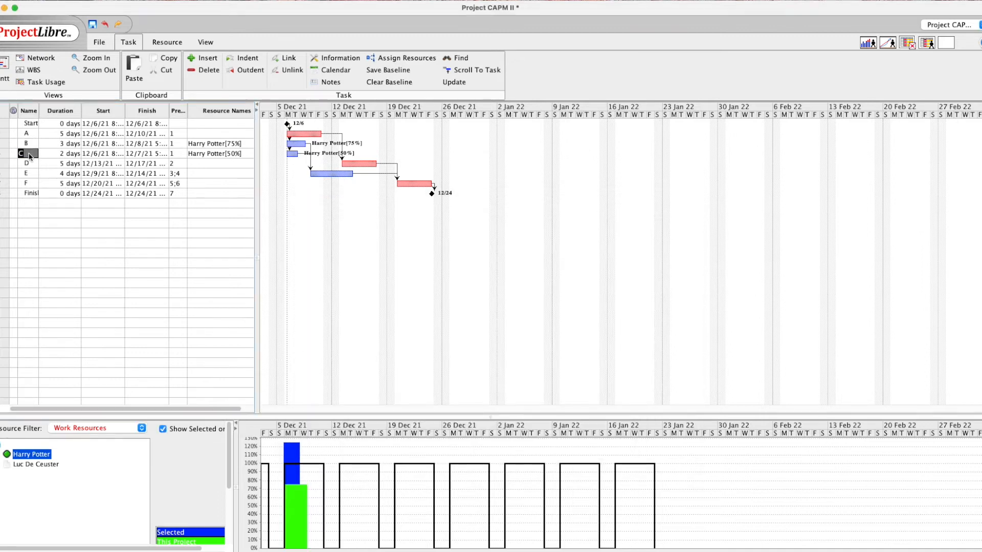
double_click(29, 155)
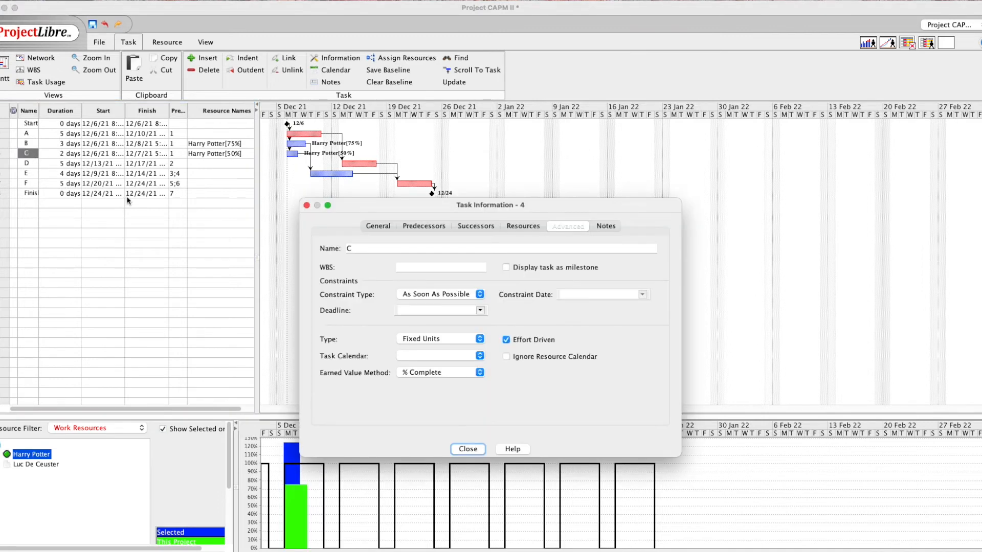
left_click(481, 340)
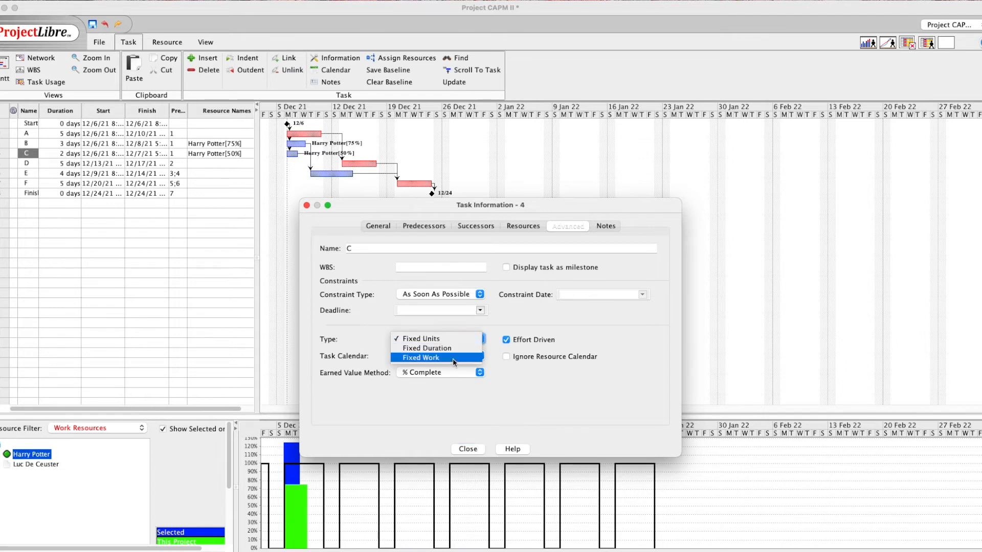
left_click(452, 358)
left_click(467, 449)
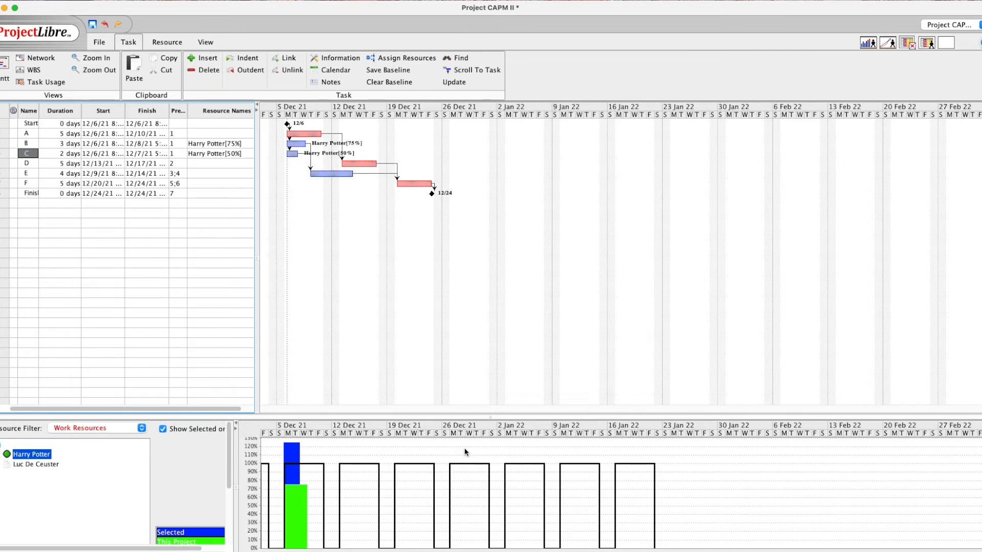
Review task B's resource assignment without changing it
left_click(31, 145)
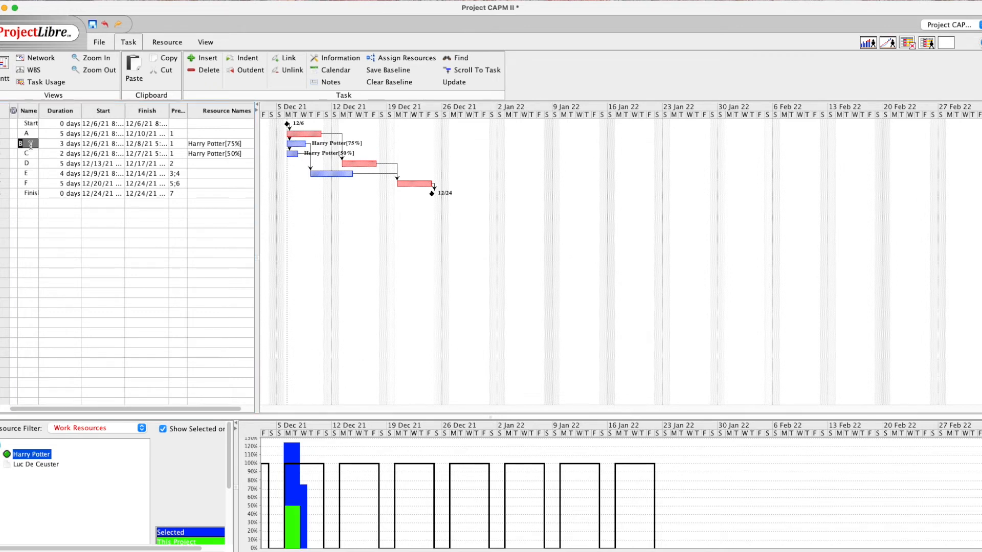
double_click(31, 145)
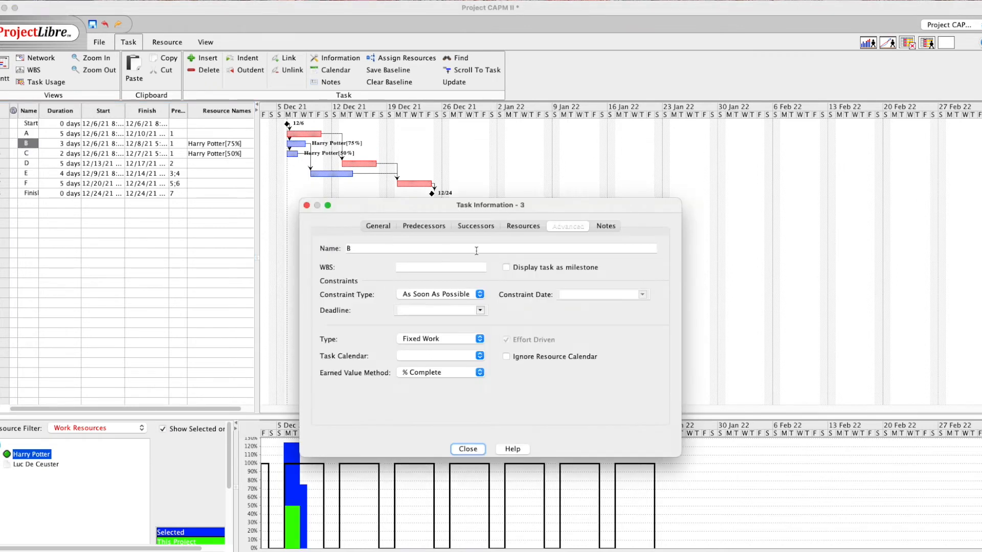
left_click(523, 226)
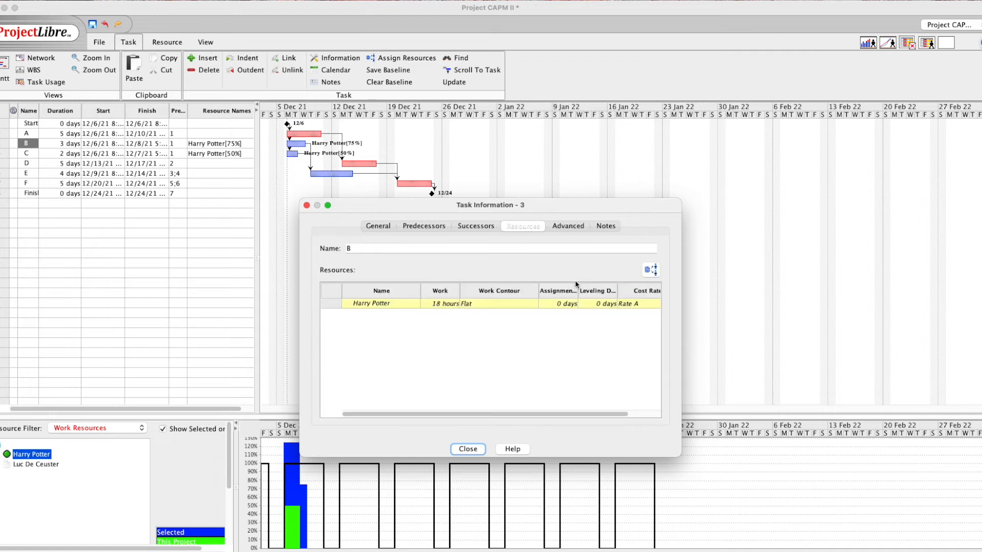
left_click(651, 271)
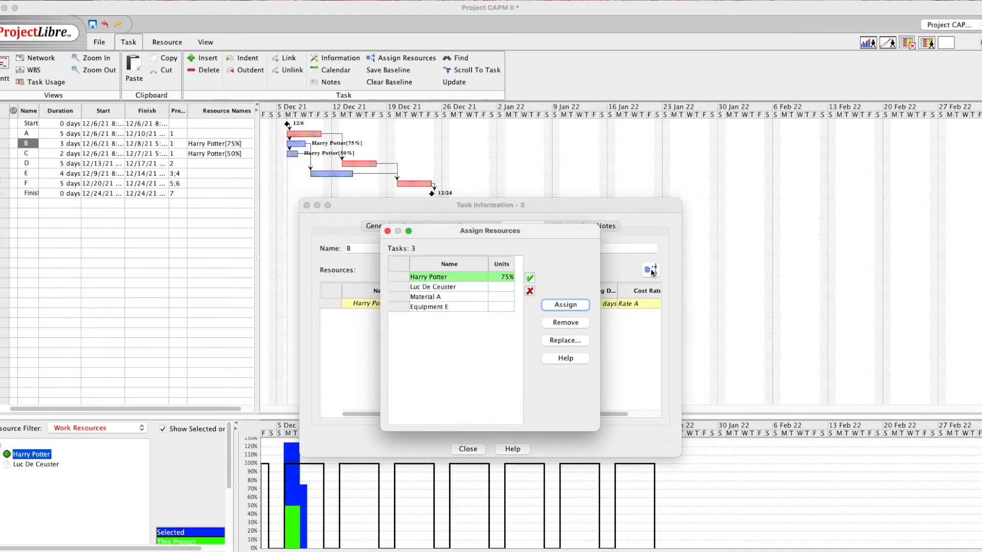
left_click(503, 277)
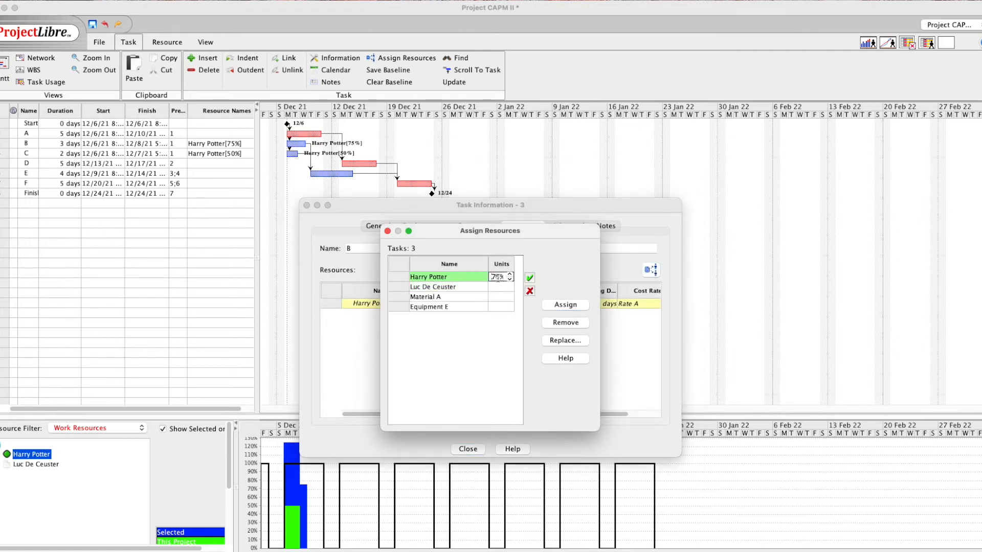
left_click(387, 231)
left_click(306, 205)
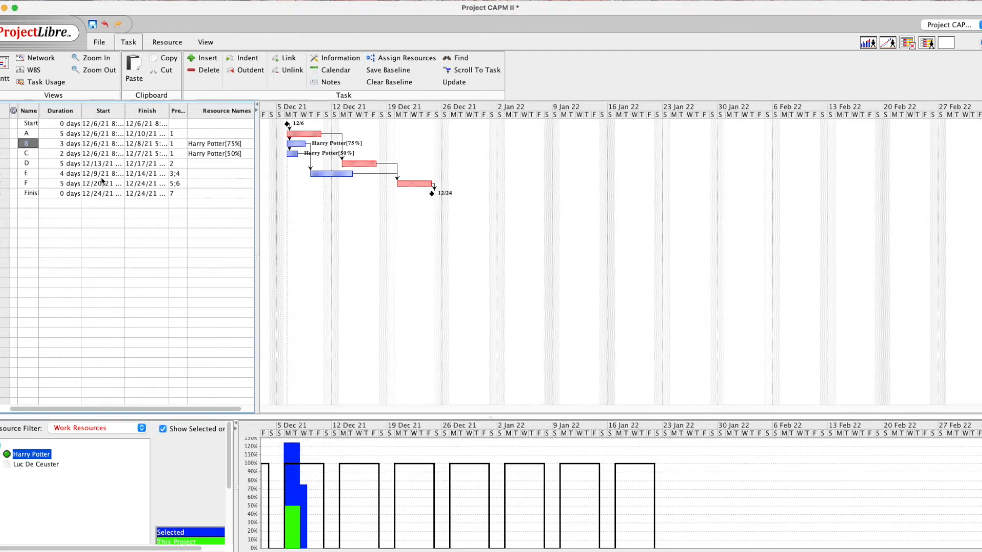
Set task B's duration to 4 days, dropping its resource units to 56%
left_click(63, 144)
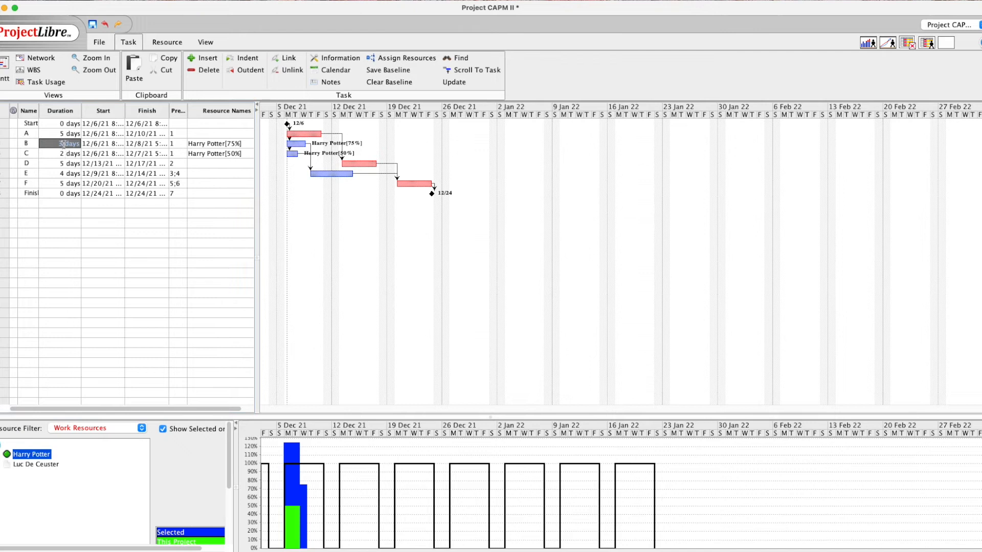
double_click(53, 144)
type("4")
key("Return")
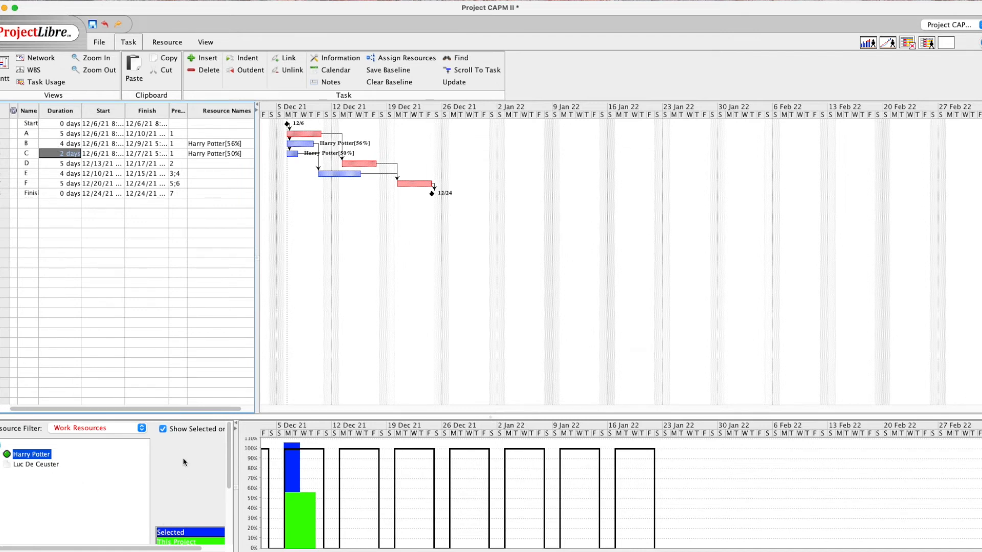
Set the Resource Filter to No Filter and show the first work resource's histogram
left_click(143, 429)
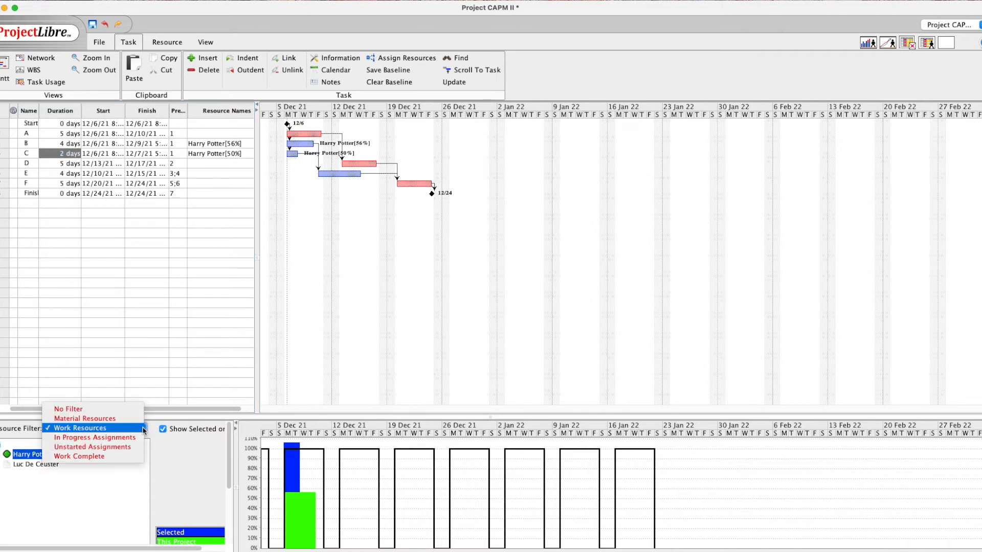
left_click(92, 410)
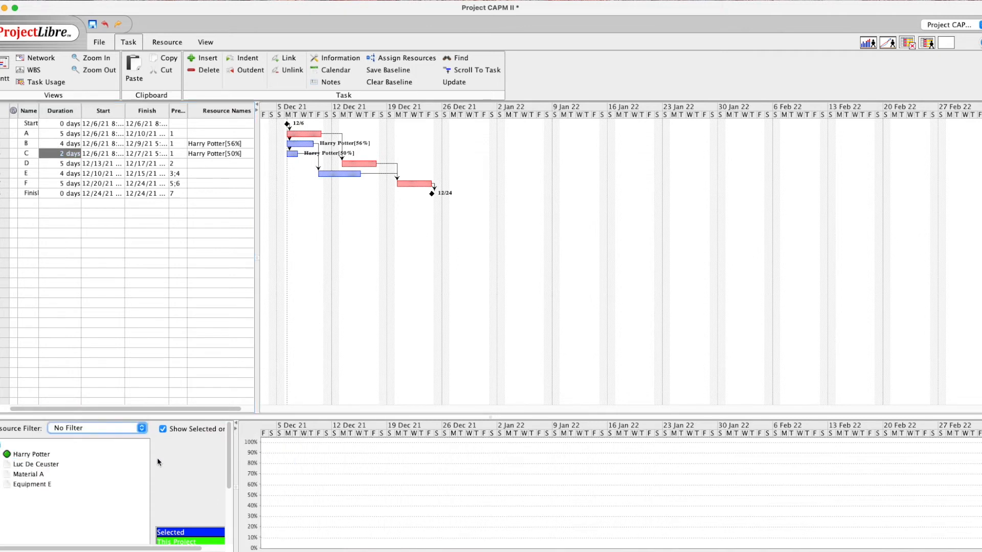
left_click(45, 457)
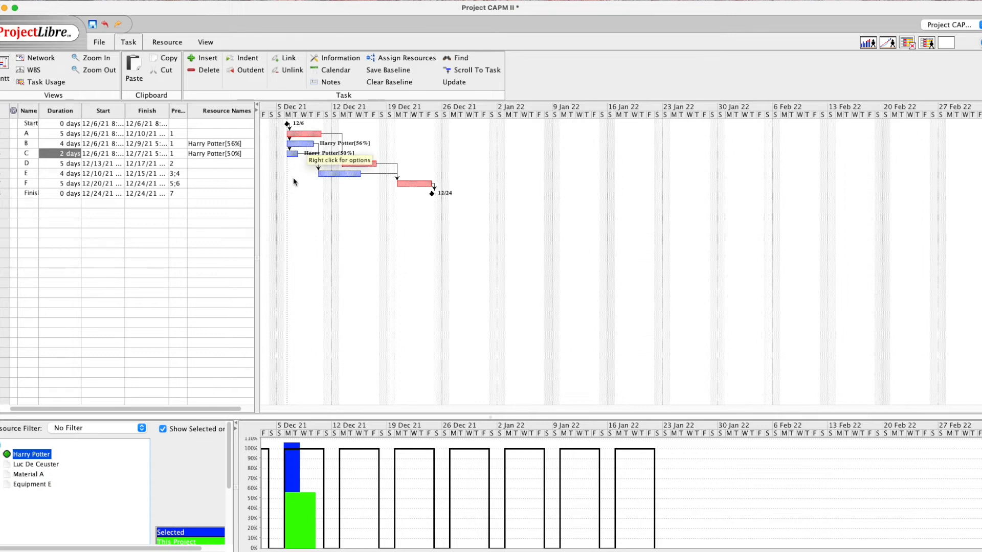
left_click(34, 144)
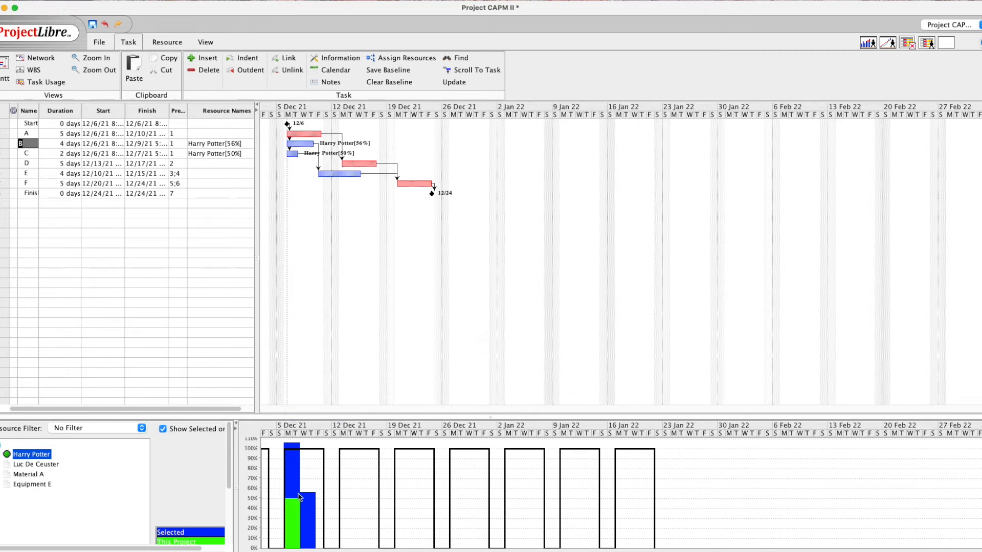
Inspect task C's advanced settings in Task Information
left_click(27, 155)
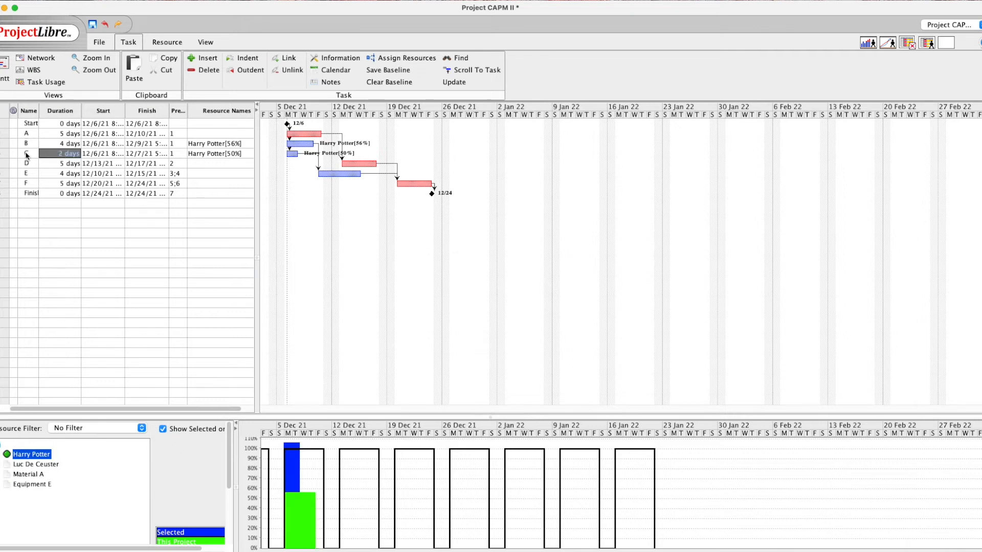
double_click(64, 155)
left_click(566, 227)
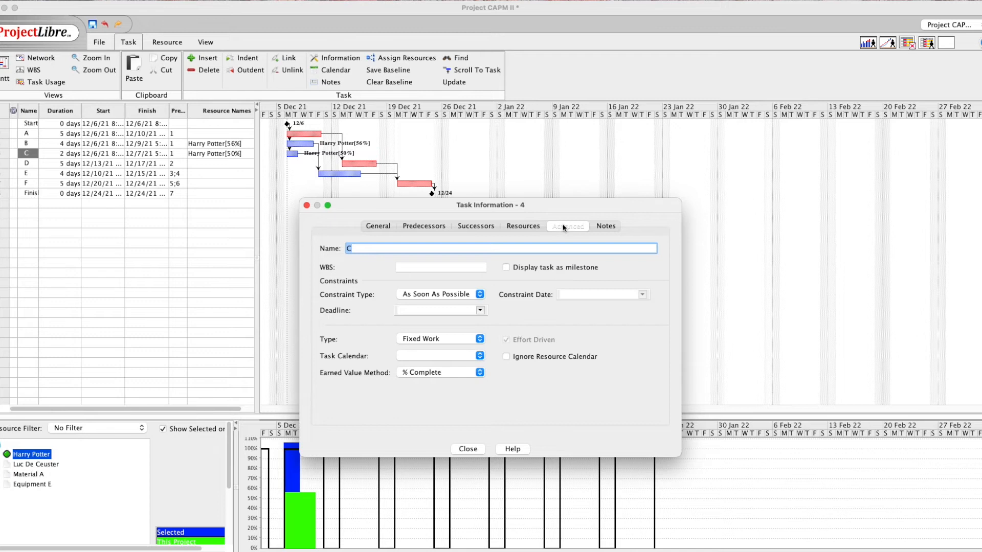
left_click(468, 449)
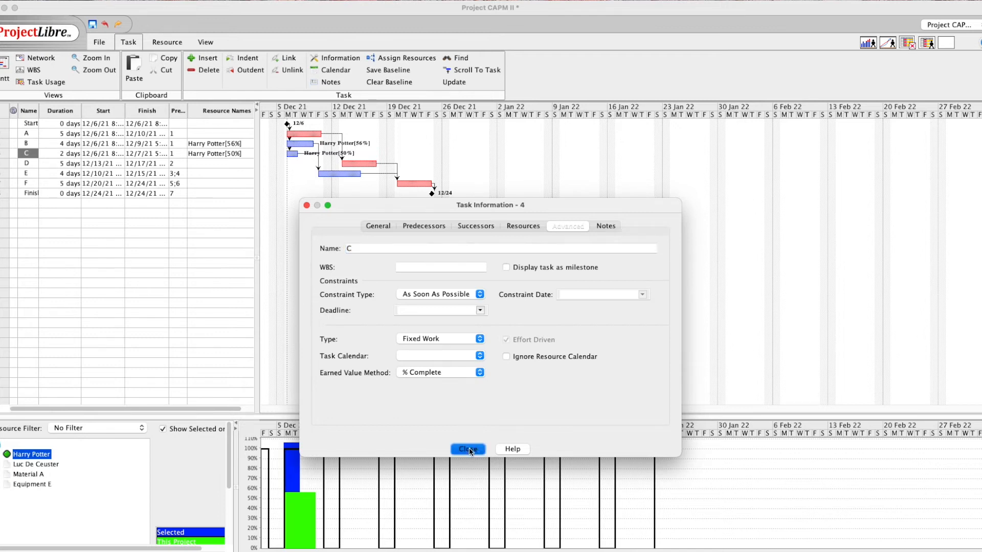
Change task C's duration to 3 days, reducing its units to 33%, and view the histogram
double_click(62, 155)
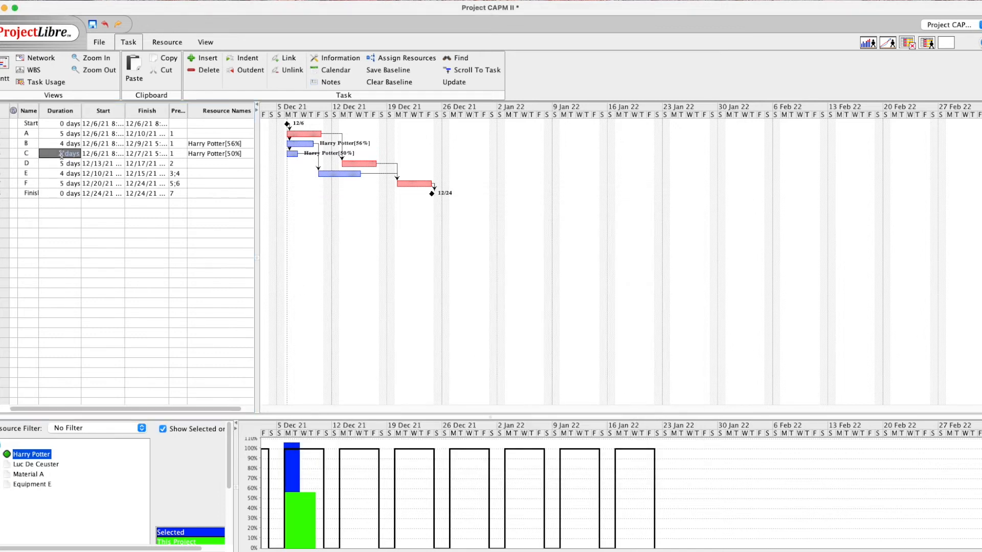
key("BackSpace")
key("Return")
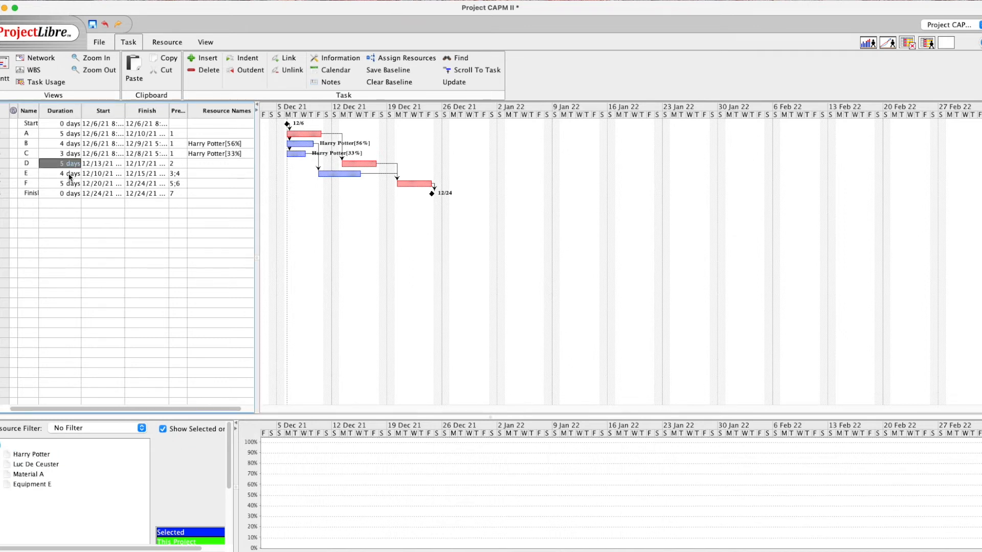
left_click(33, 457)
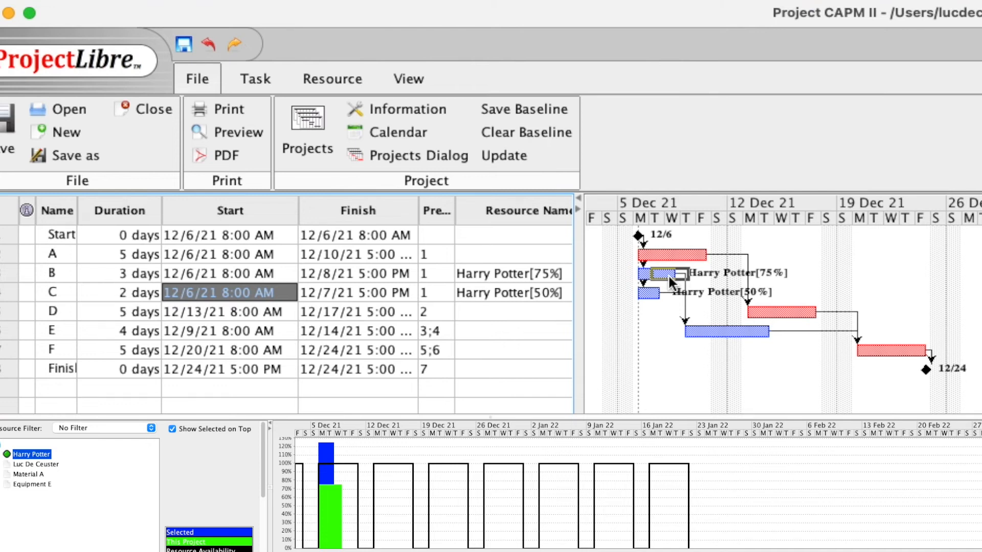
Drag task B's bar to start 12/8/21, then shift task C's bar later and back
left_click_drag(672, 278, 673, 279)
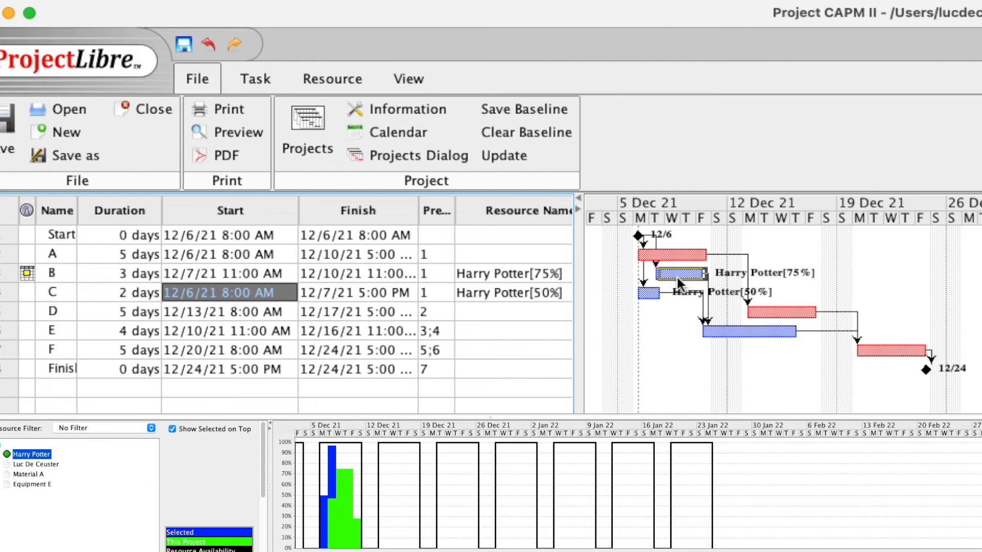
left_click_drag(678, 277, 678, 277)
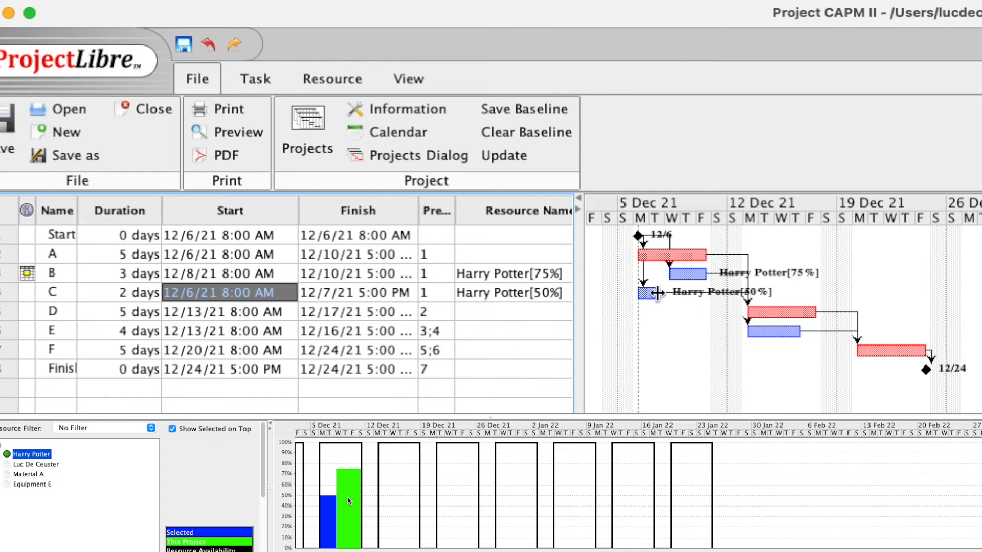
left_click_drag(653, 299, 670, 302)
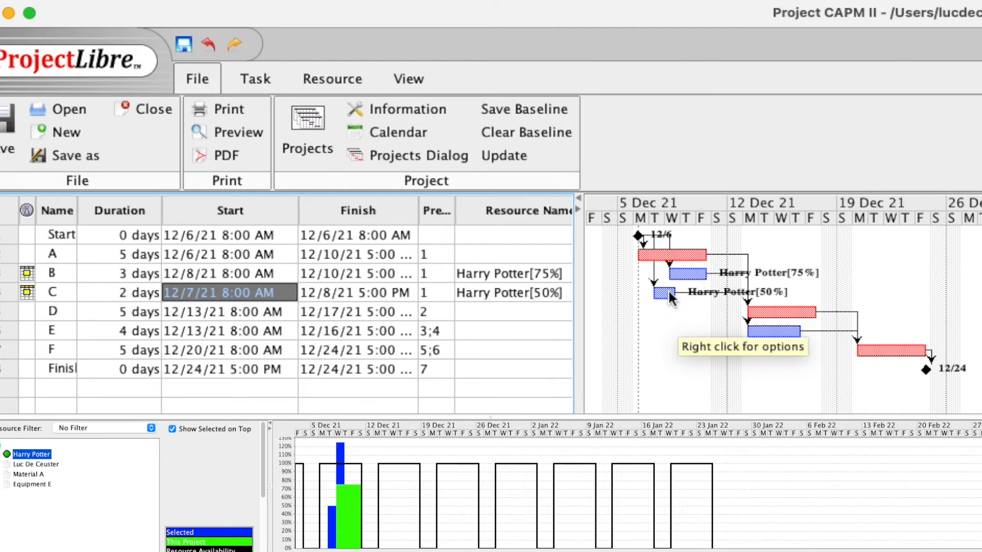
left_click_drag(663, 299, 651, 301)
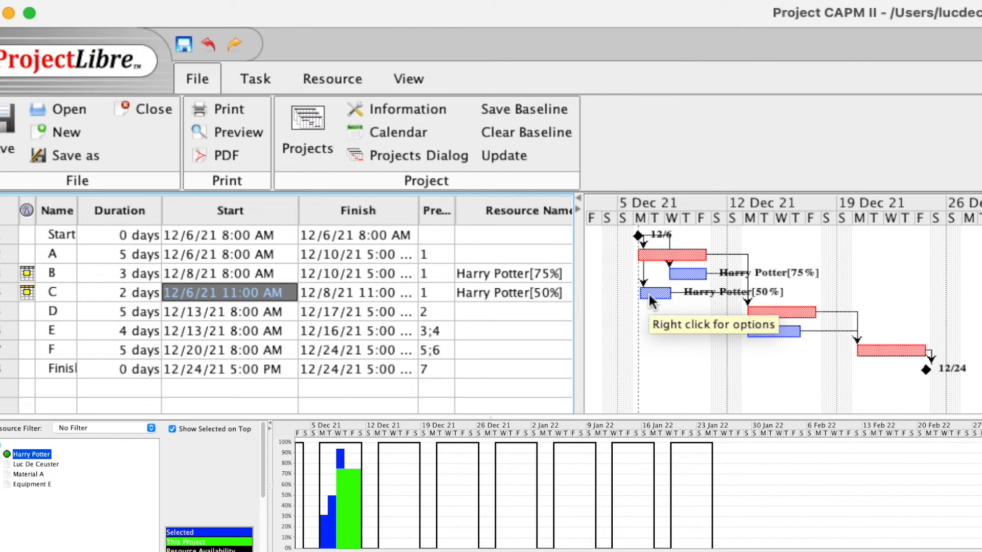
Change task C's start from 11:00 to 8:00 AM on 12/6/21
double_click(233, 292)
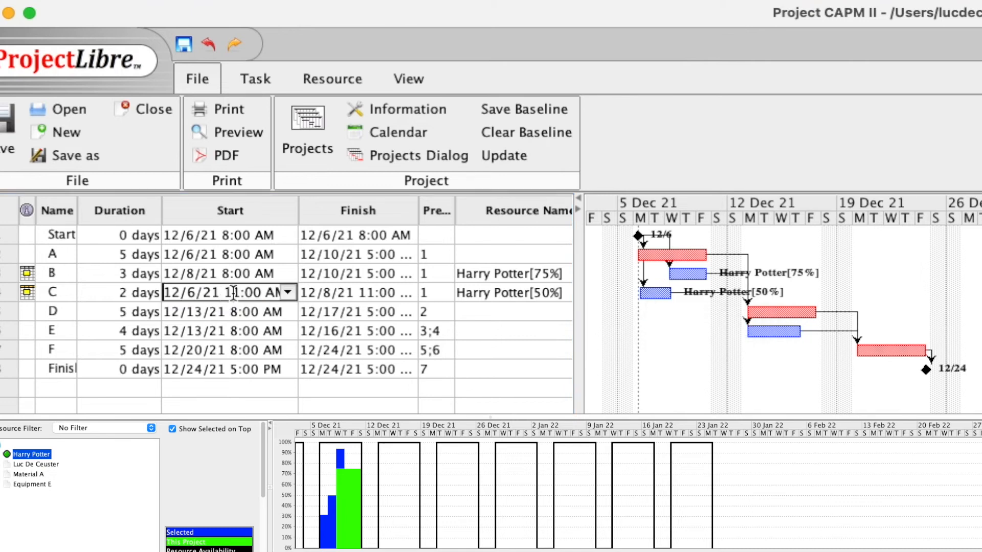
key("BackSpace")
key("BackSpace")
type("8")
key("Return")
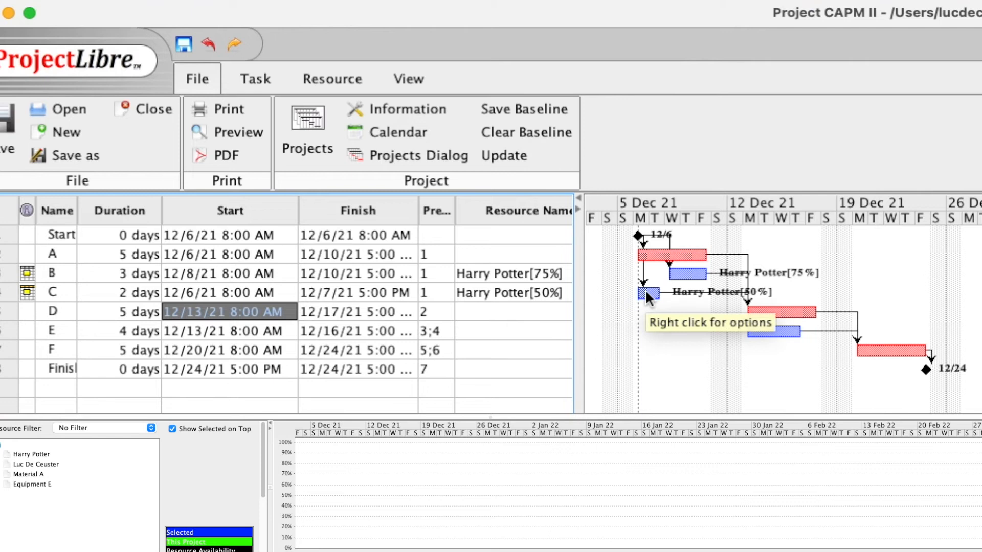
Stretch task C's bar to lengthen it, then undo that change
left_click_drag(663, 295, 704, 294)
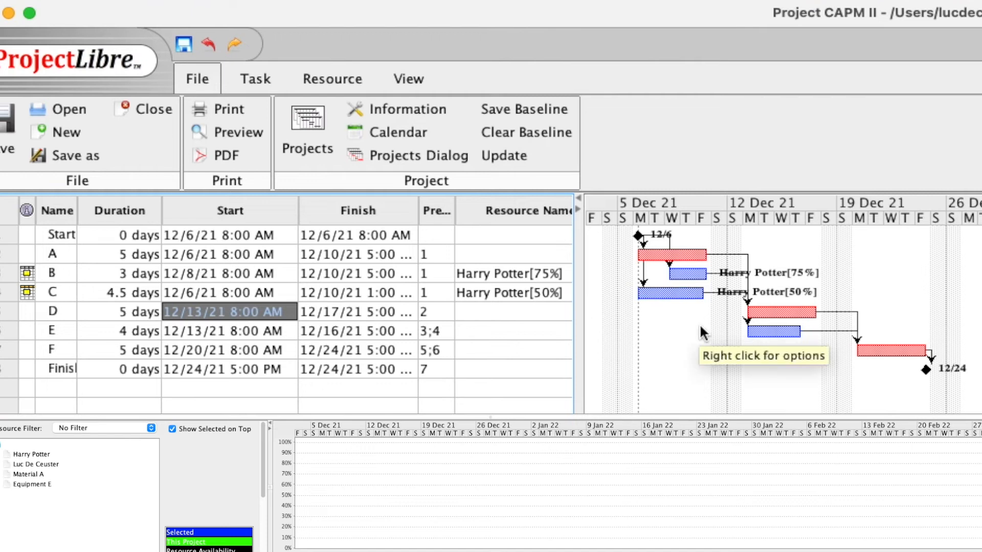
left_click_drag(704, 292, 708, 293)
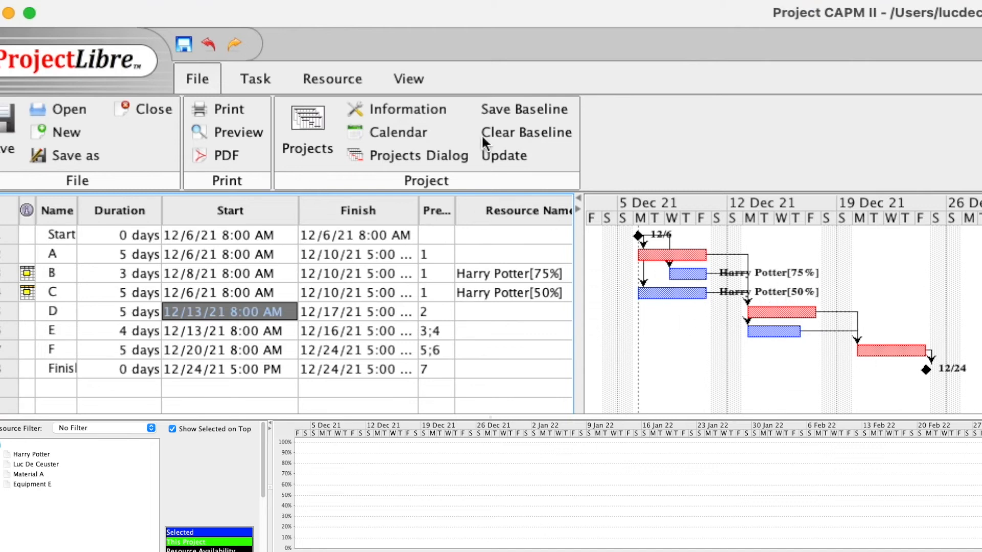
left_click(208, 43)
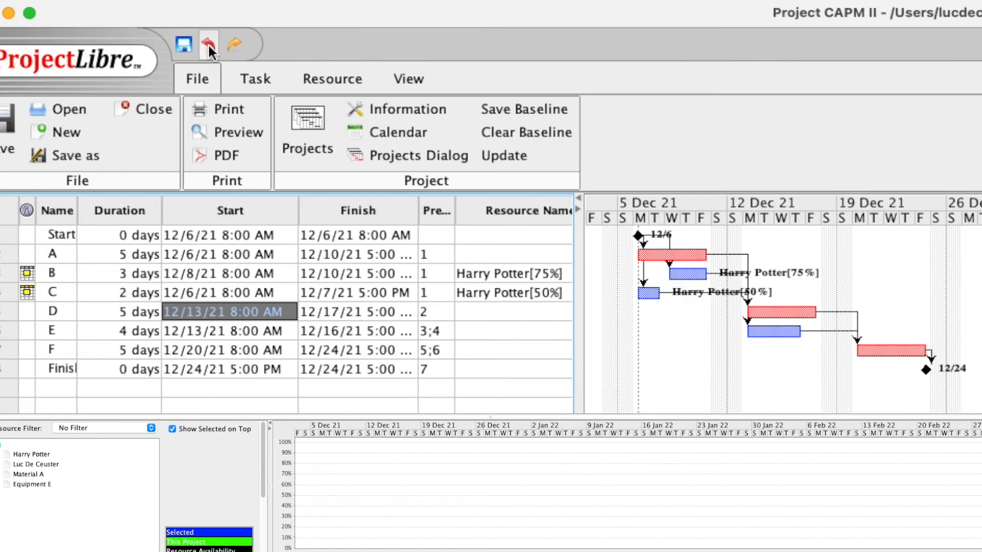
Set task C's duration to 5 days
double_click(122, 296)
left_click_drag(126, 294, 119, 294)
type("5")
key("Return")
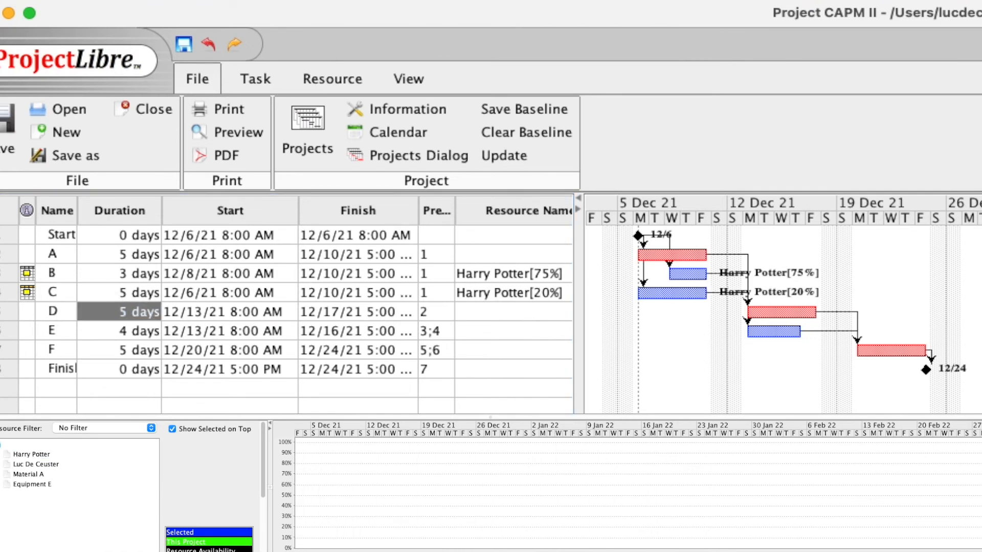
Check the resource histogram, then set task C to 3 days, finishing 12/8/21
left_click(35, 455)
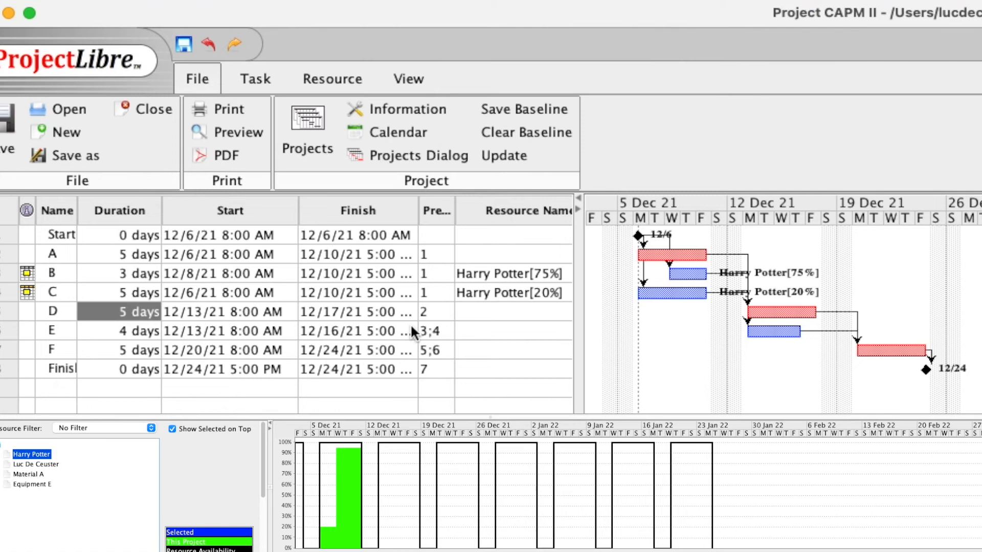
left_click(122, 293)
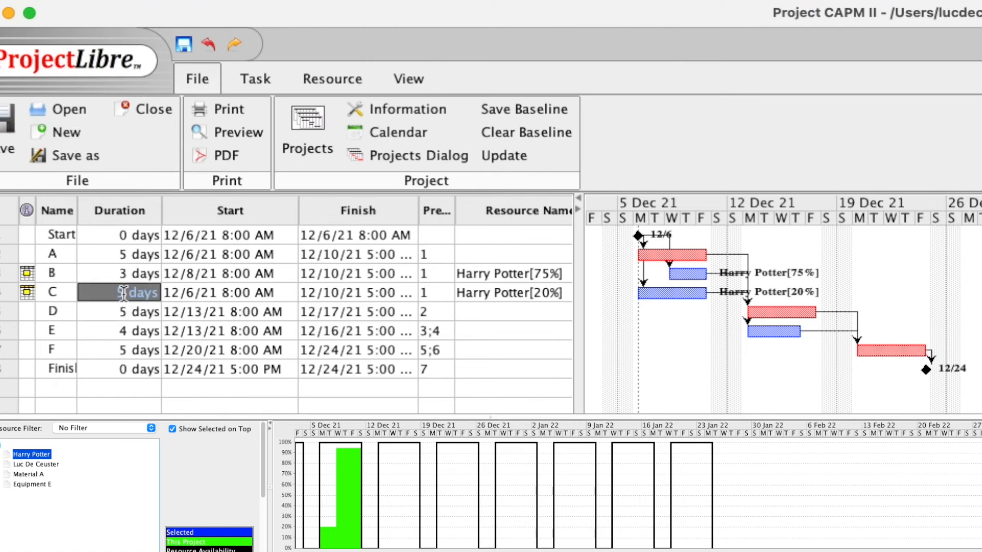
type("3")
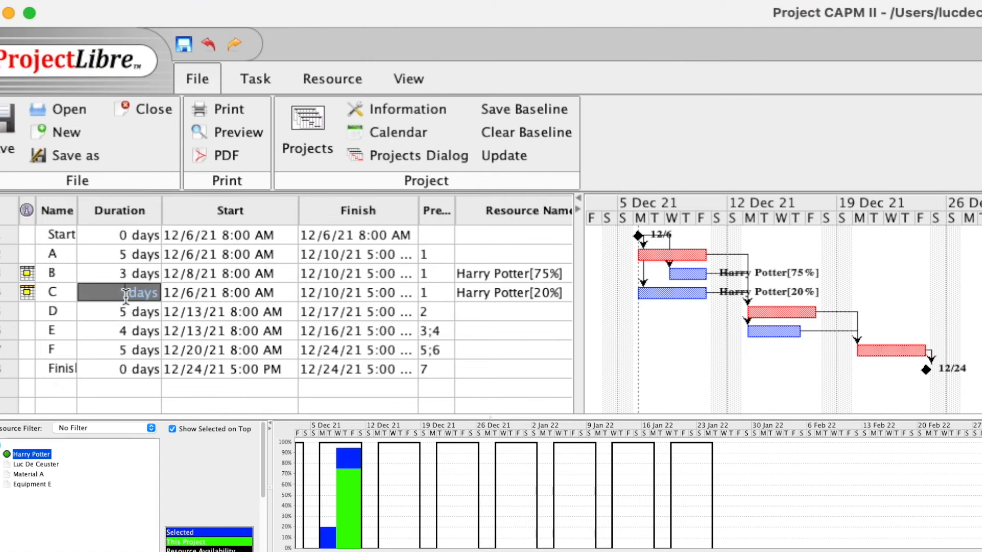
key("Return")
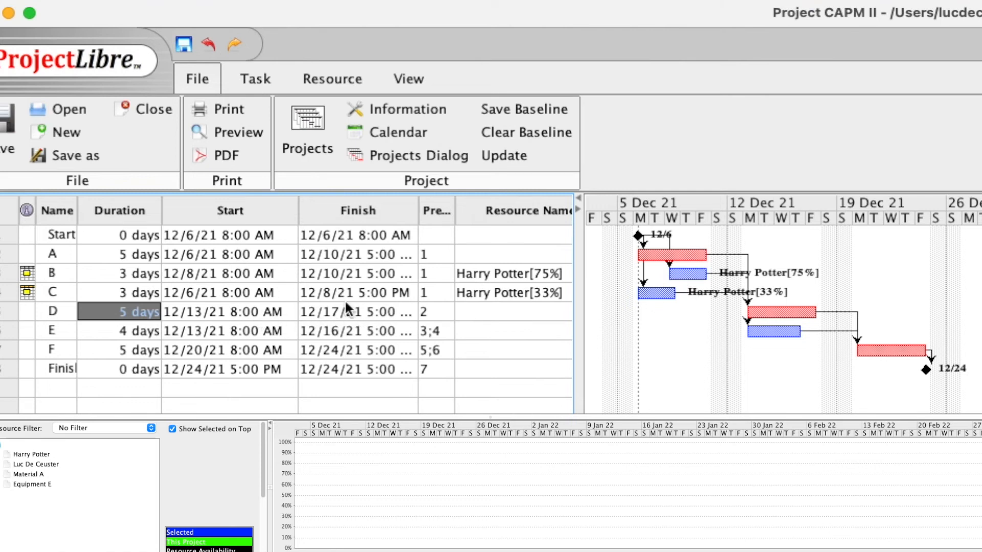
Change task C's finish to 12/9/21, making it 4 days, and view the resource histogram
double_click(328, 294)
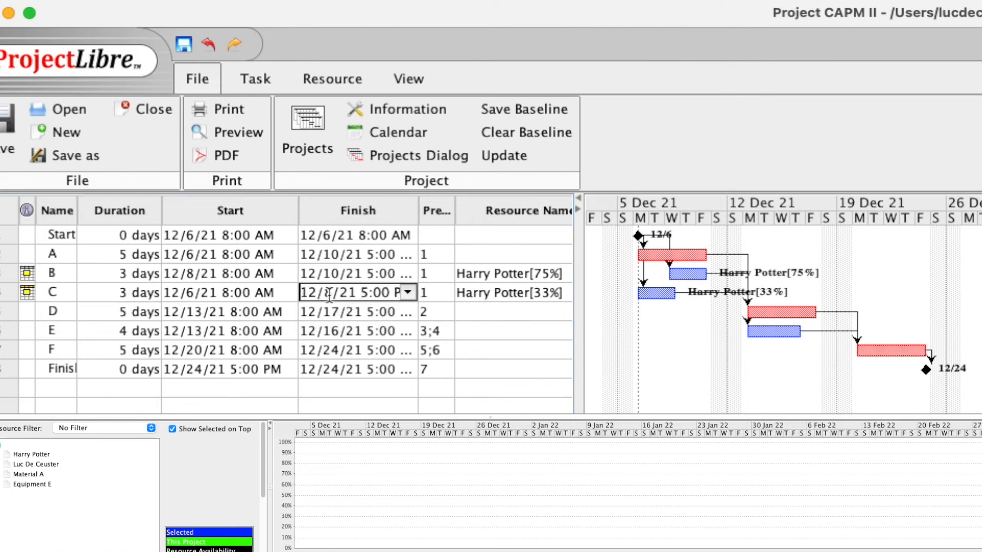
left_click(332, 294)
key("BackSpace")
type("9")
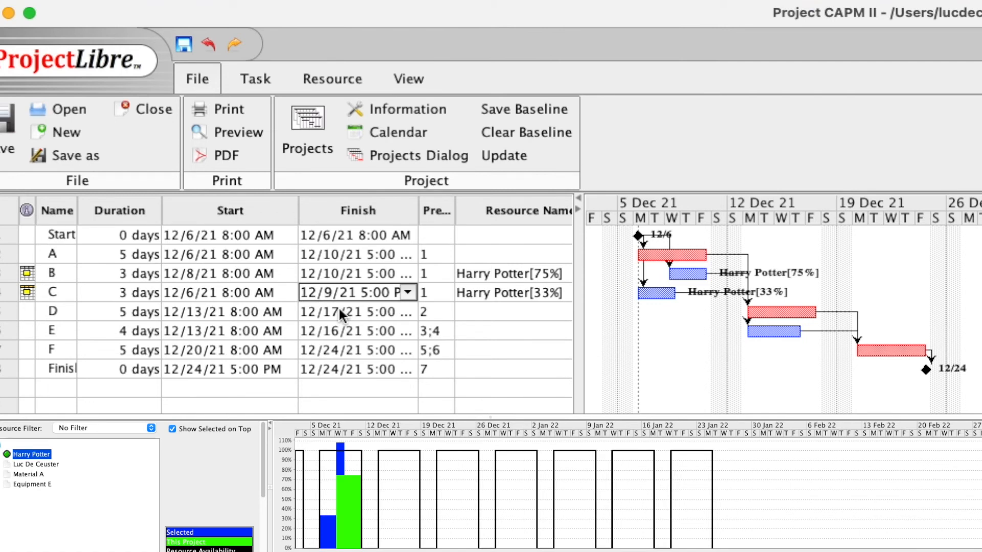
key("Return")
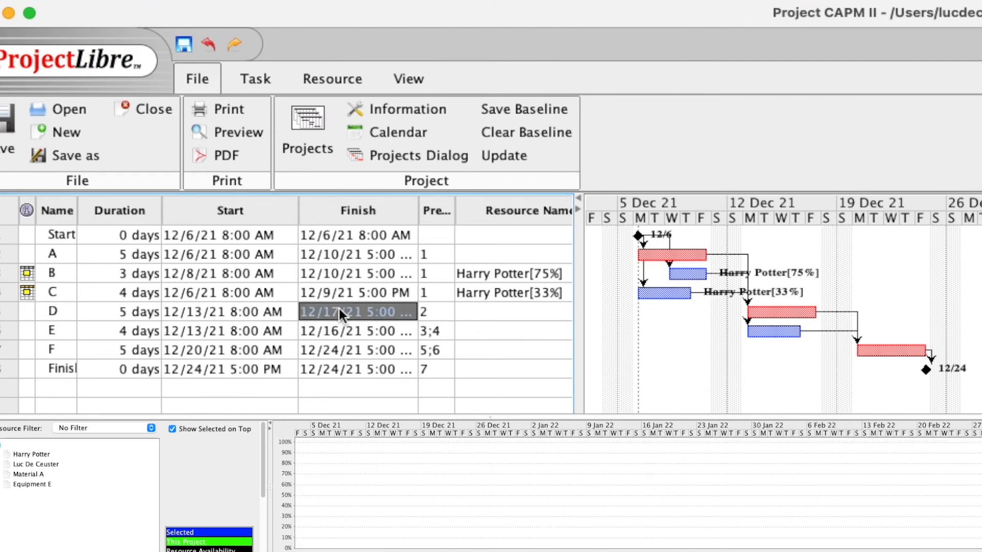
left_click(32, 455)
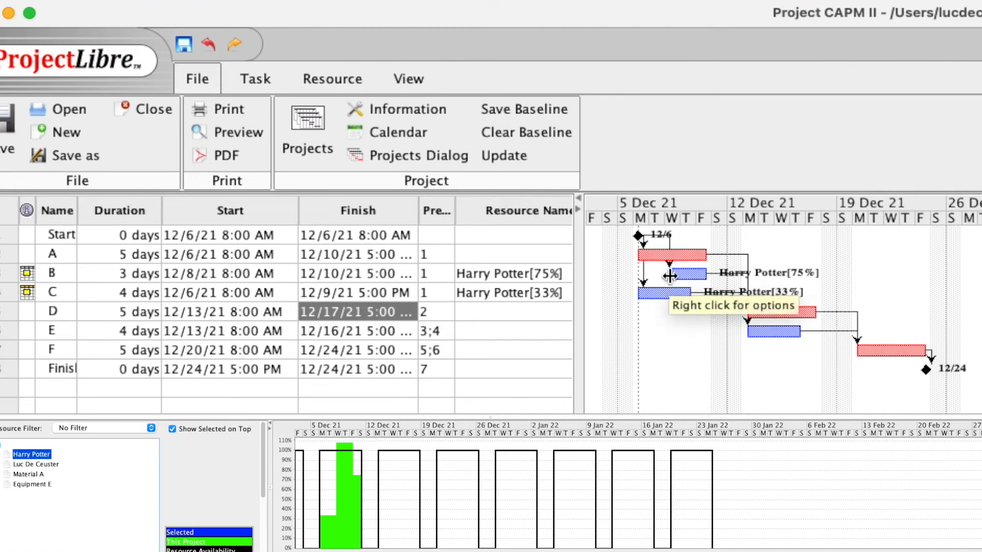
Move task B's start date to 12/7/21
double_click(192, 274)
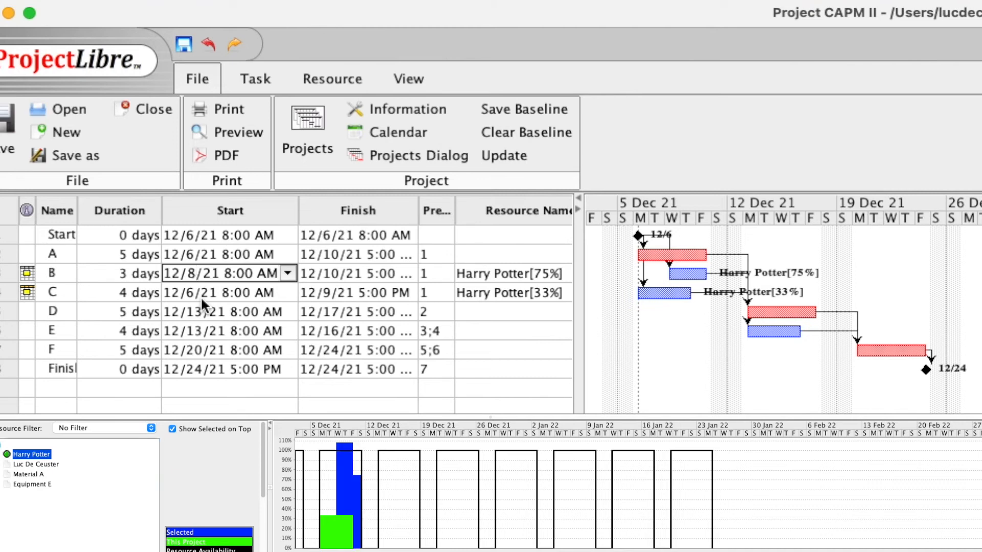
key("BackSpace")
type("7")
key("Return")
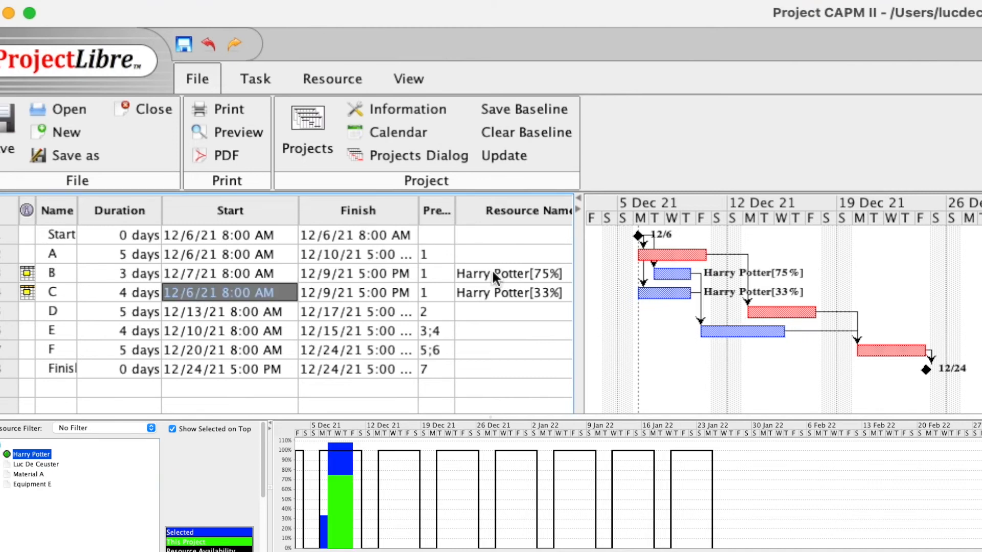
Set task B's duration to 4 days
left_click(117, 273)
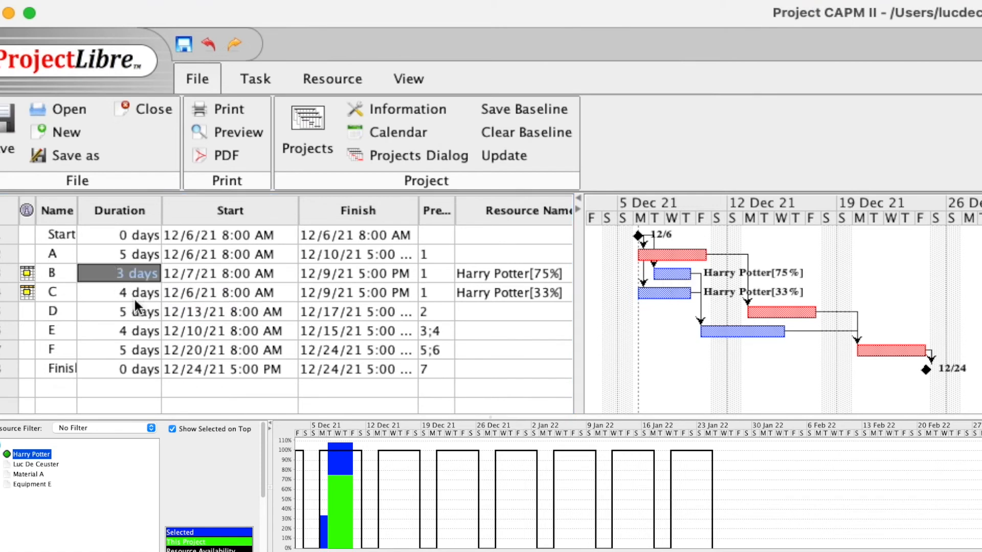
type("4")
key("Return")
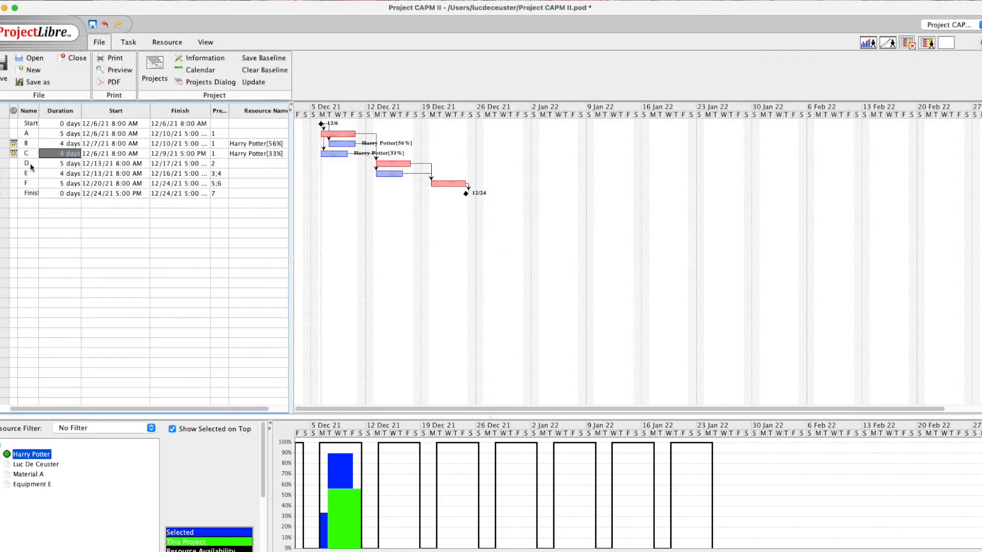
Assign the work resource to task D at 50% units
double_click(31, 167)
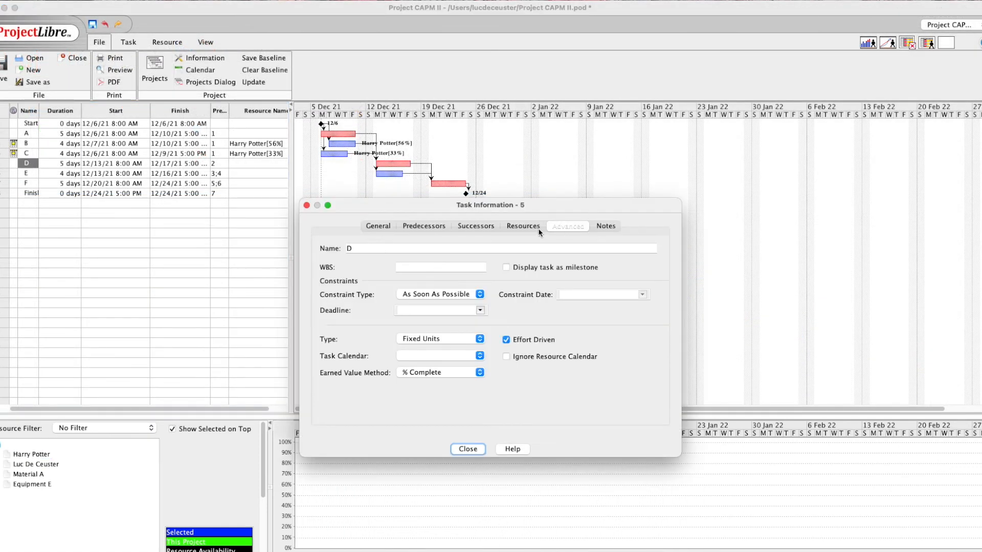
left_click(524, 227)
left_click(652, 270)
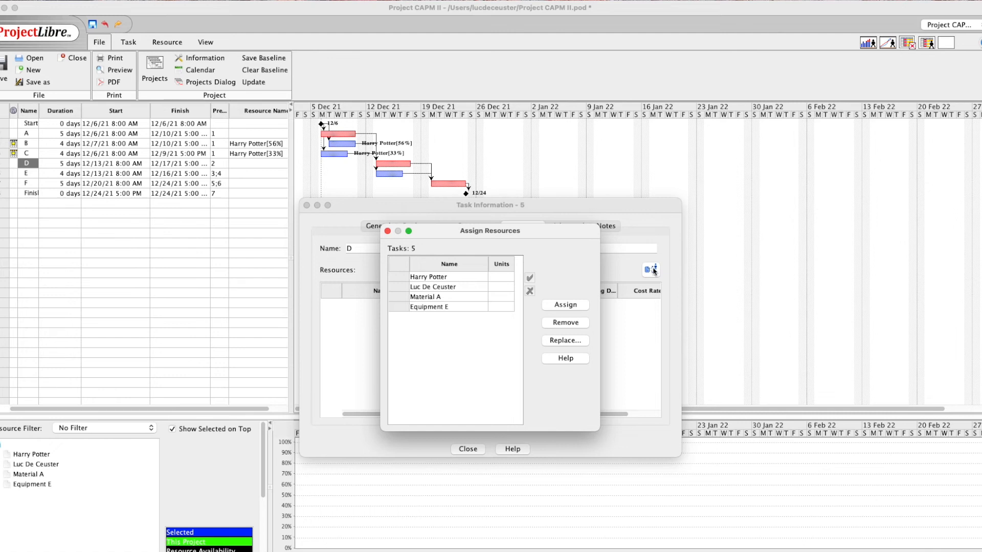
left_click(500, 277)
type("50")
left_click(573, 305)
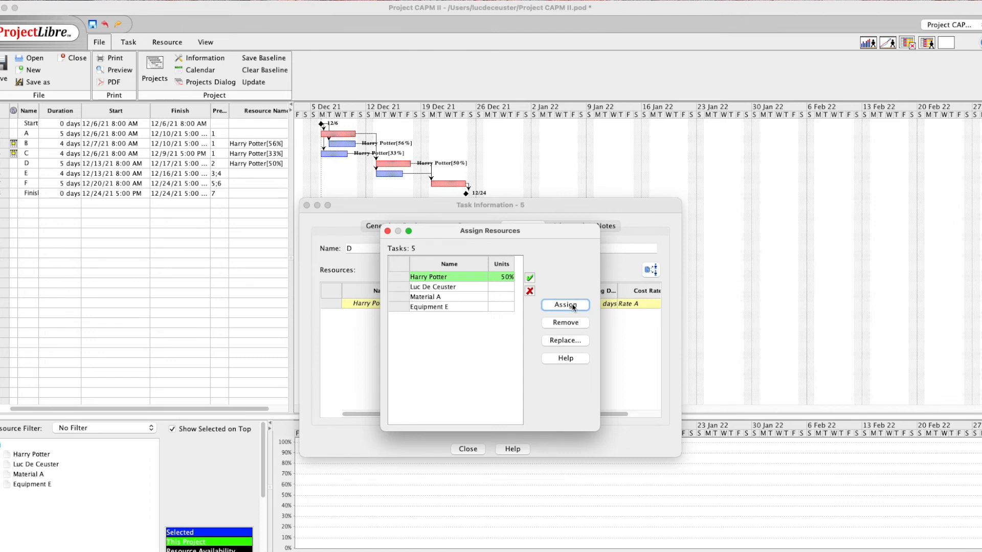
left_click(387, 232)
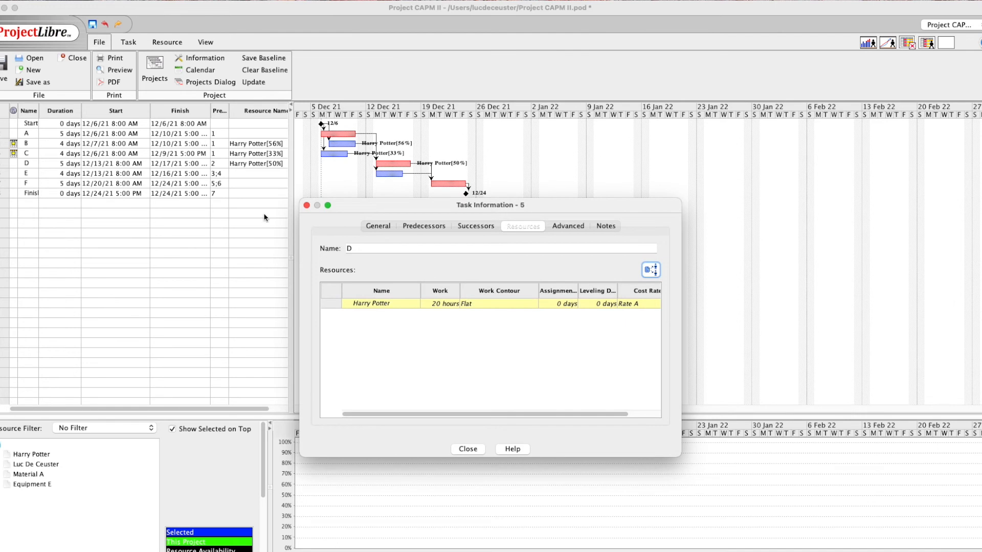
Set task D's type to Fixed Work in its Advanced settings
left_click(563, 226)
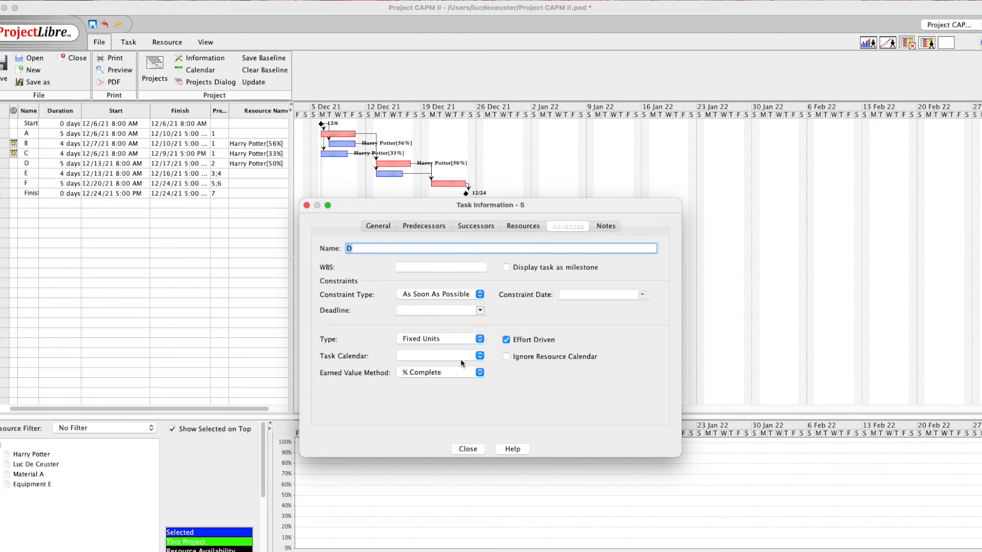
left_click(480, 339)
left_click(462, 362)
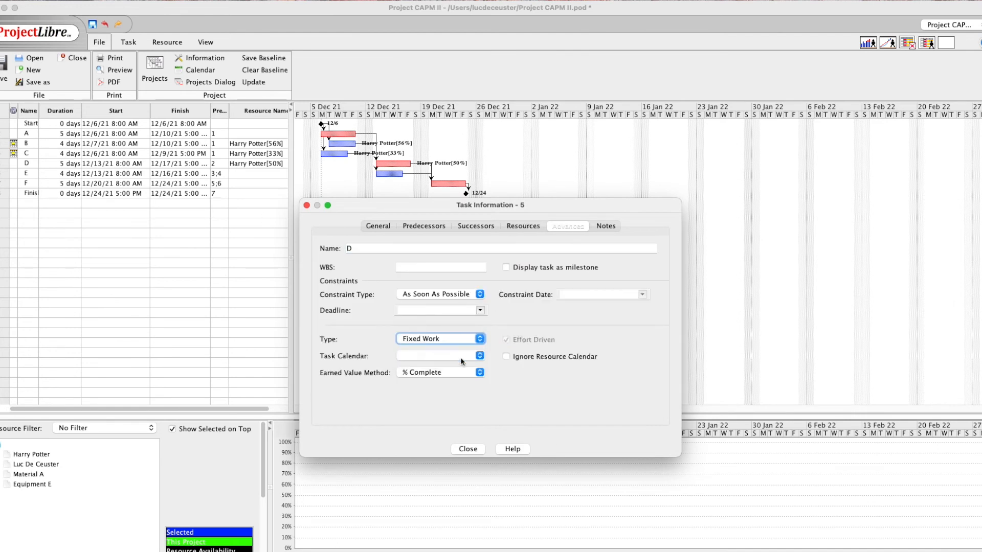
left_click(479, 449)
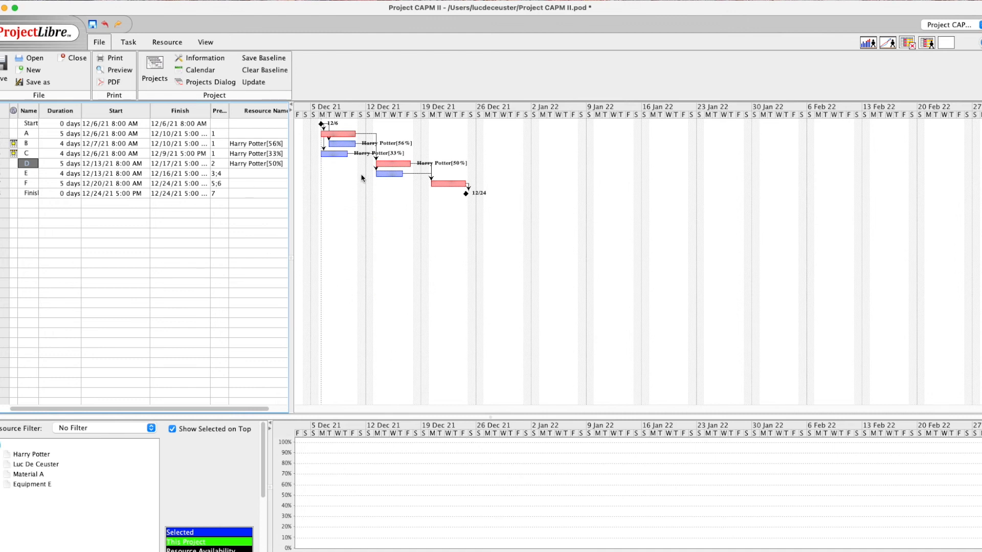
Assign the work resource to task E at 60% units
double_click(32, 176)
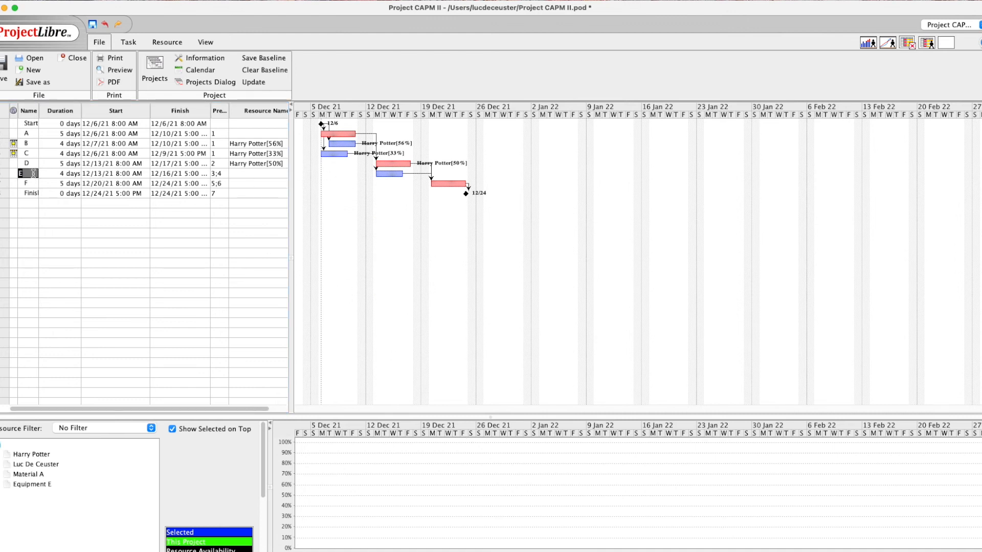
left_click(524, 228)
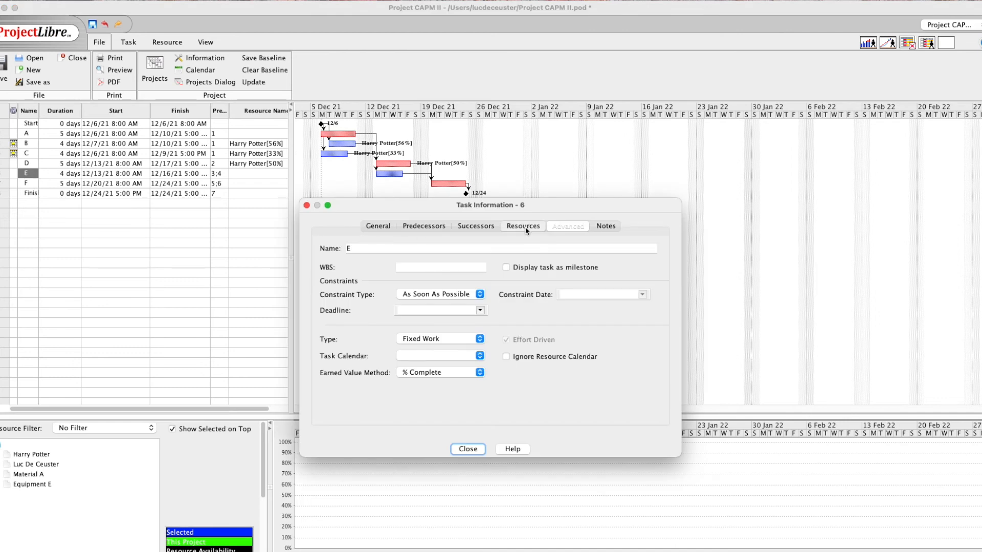
left_click(650, 270)
left_click(456, 278)
left_click(496, 277)
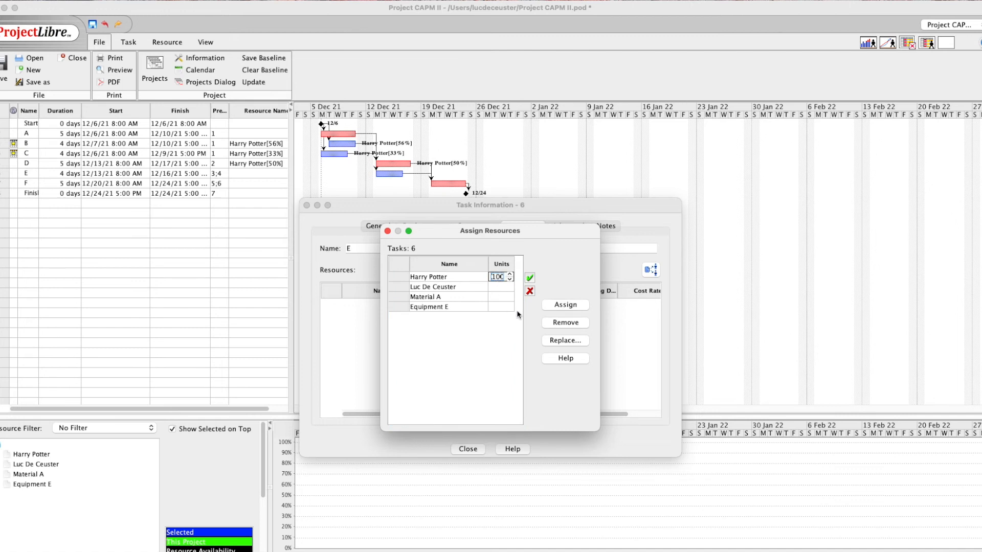
key("BackSpace")
type("60")
key("Return")
left_click(568, 307)
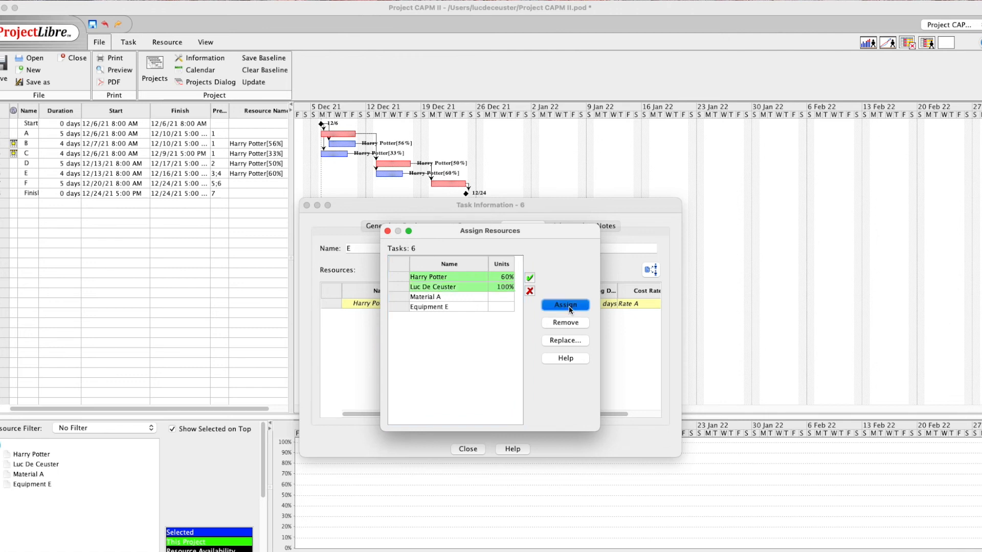
Close the task E dialogs, check the histogram, and undo the extra resource assignment
left_click(307, 206)
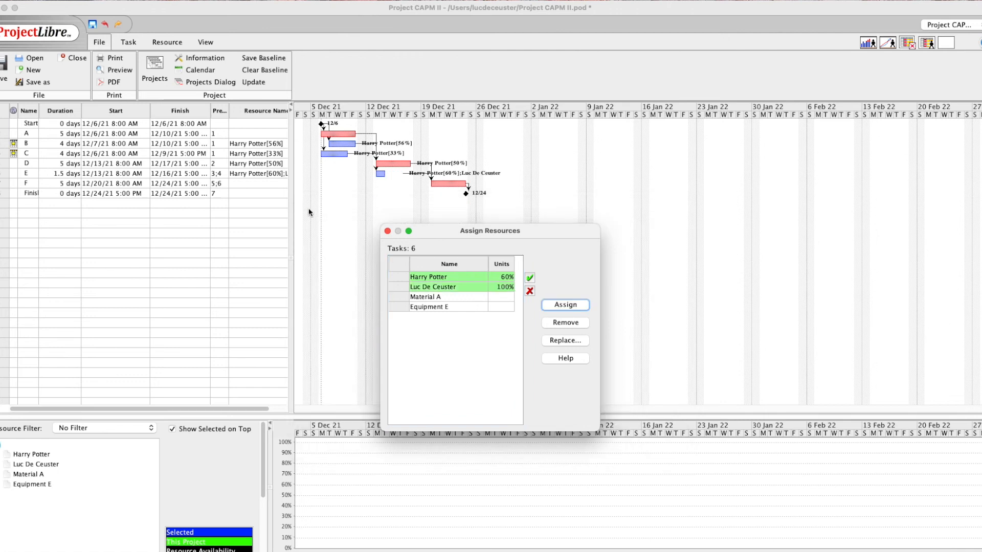
left_click(387, 231)
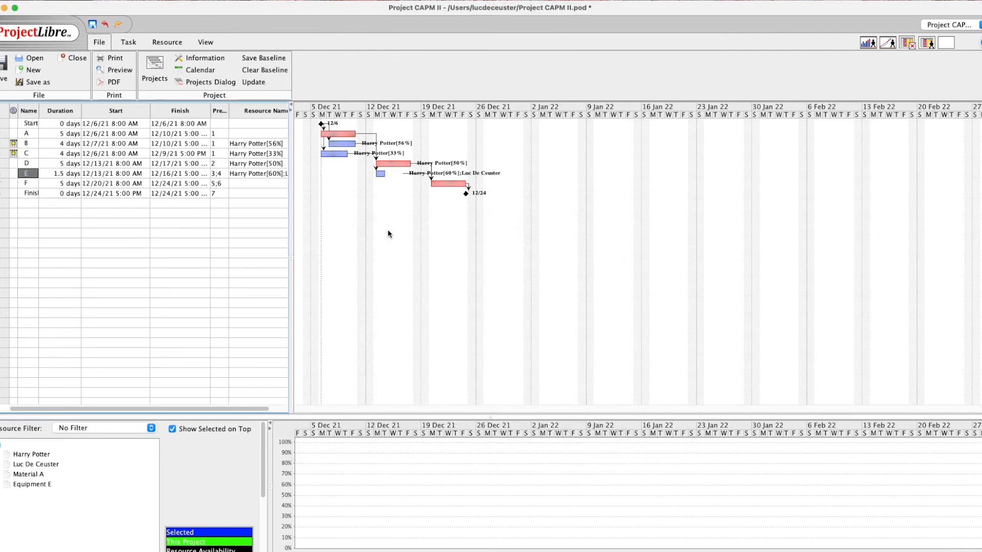
left_click(26, 455)
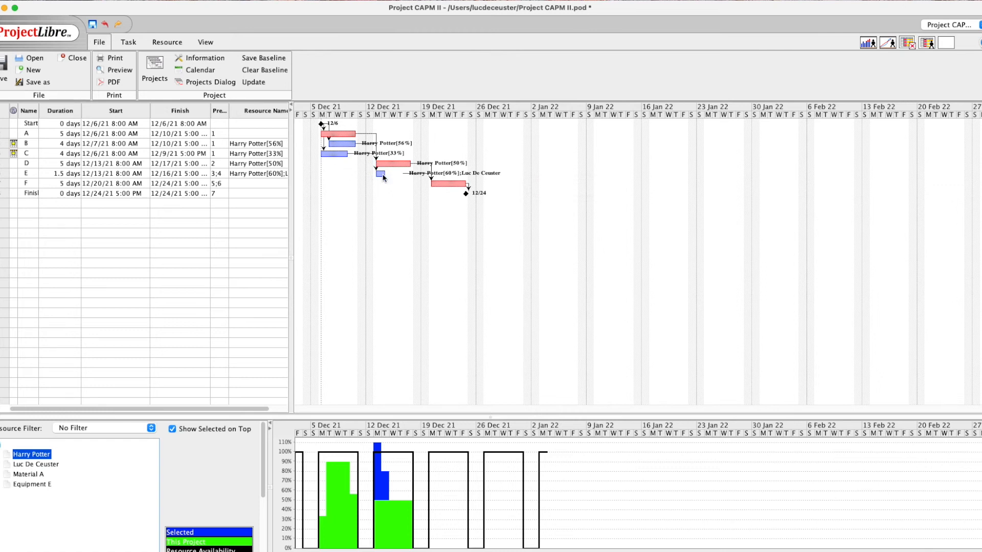
left_click(105, 25)
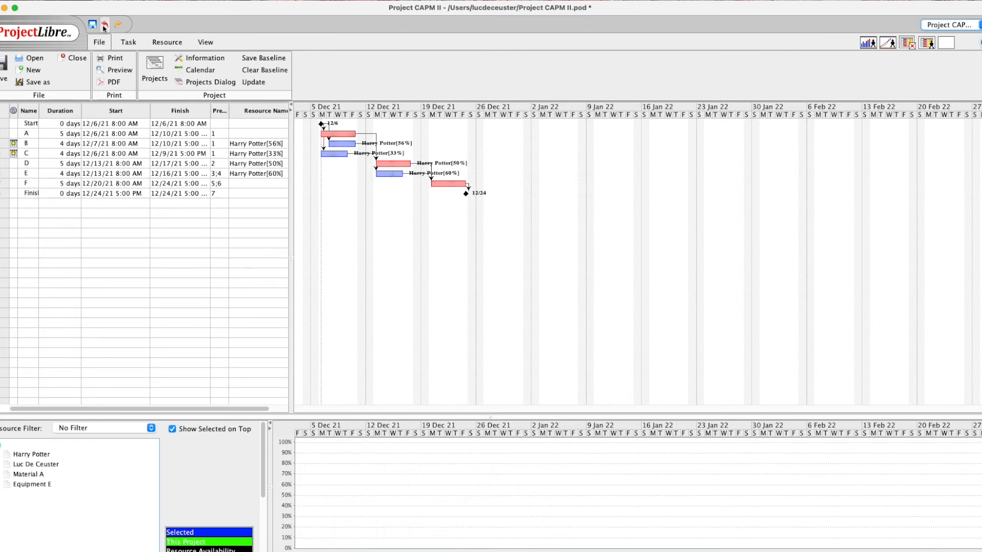
Try task E at 5 days, check the histogram, then undo back to 4 days at 60%
left_click(27, 173)
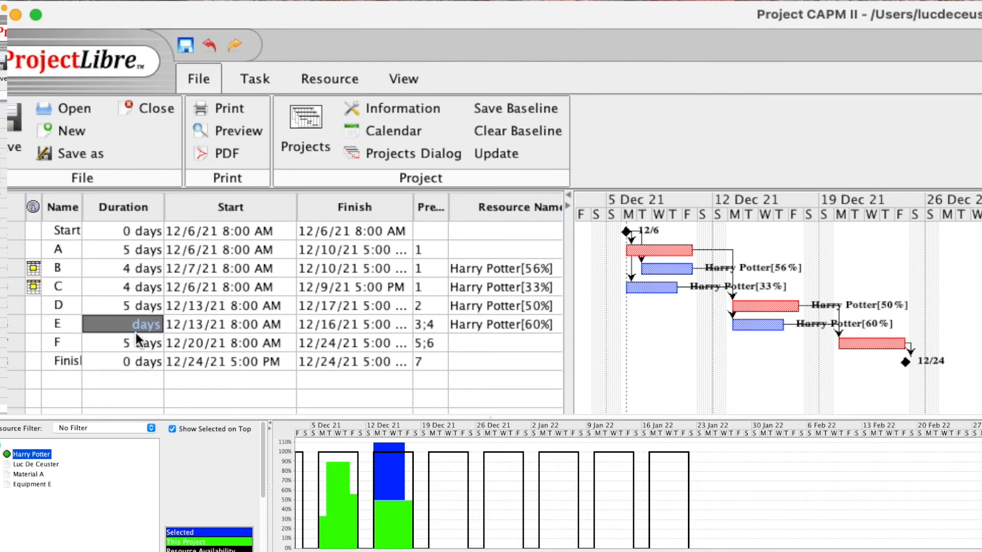
type("5")
key("Return")
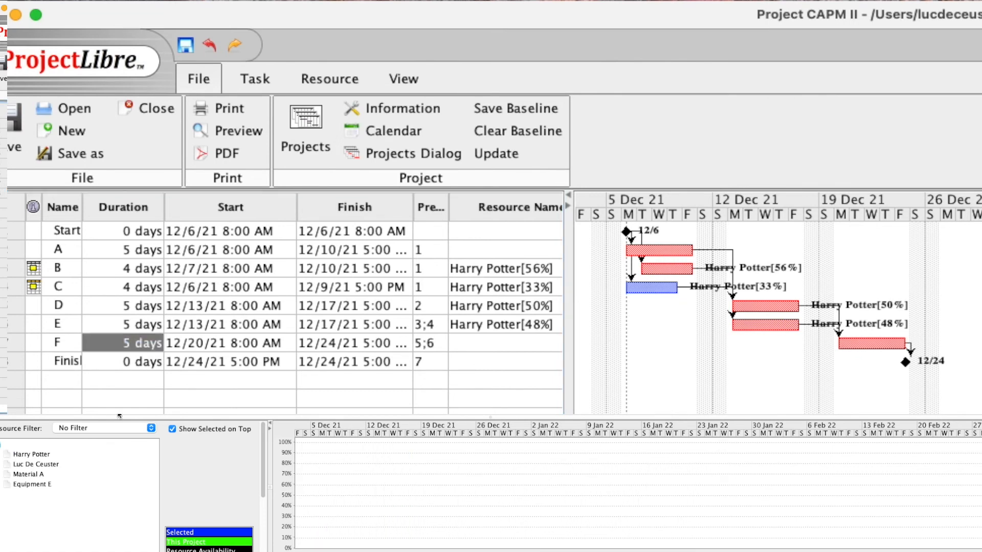
left_click(33, 455)
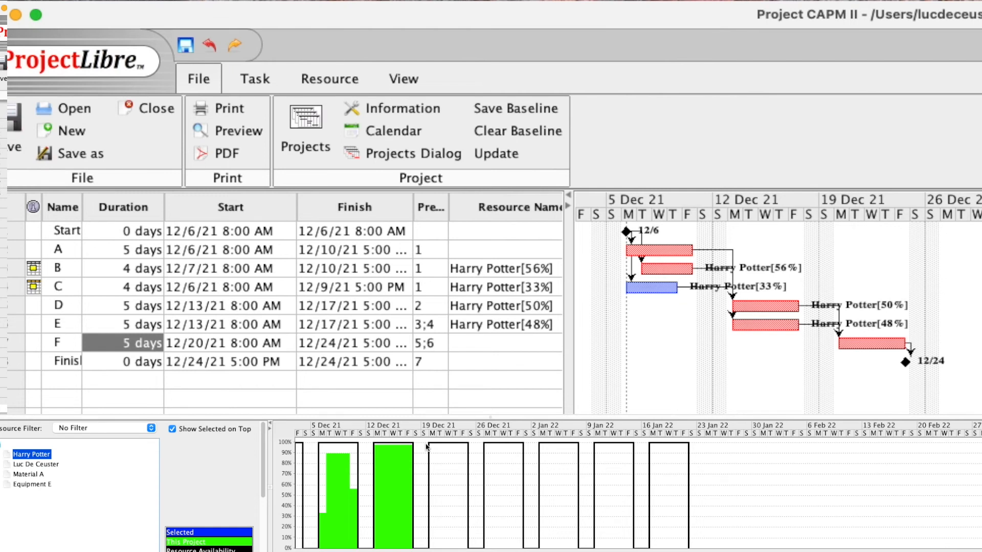
left_click(206, 47)
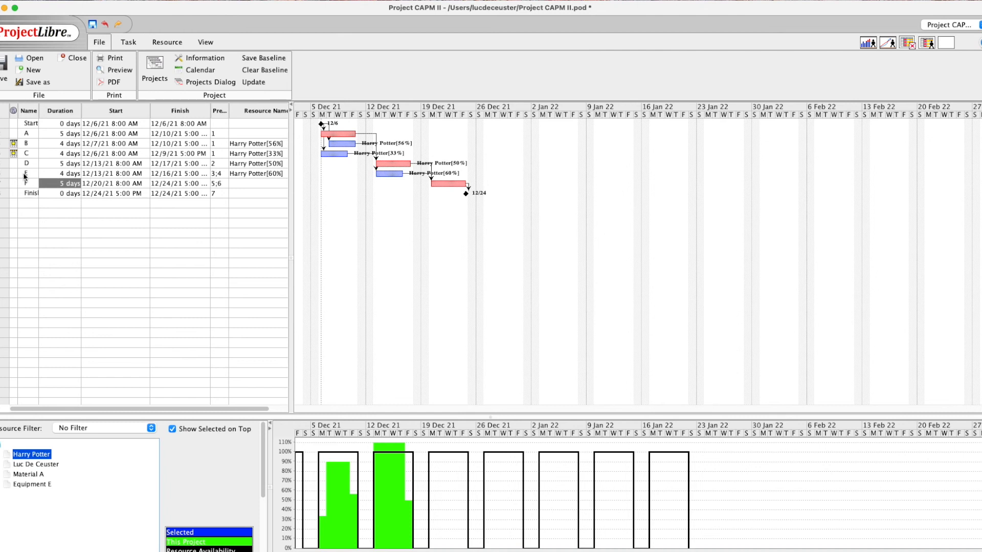
Edit the work resource's units on task E in the assignment list
double_click(24, 174)
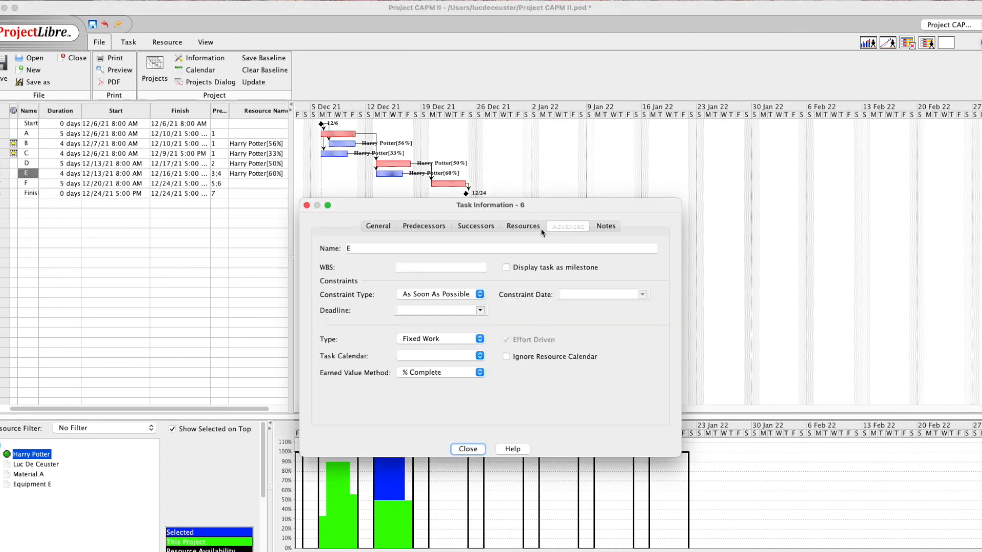
left_click(523, 226)
left_click(650, 269)
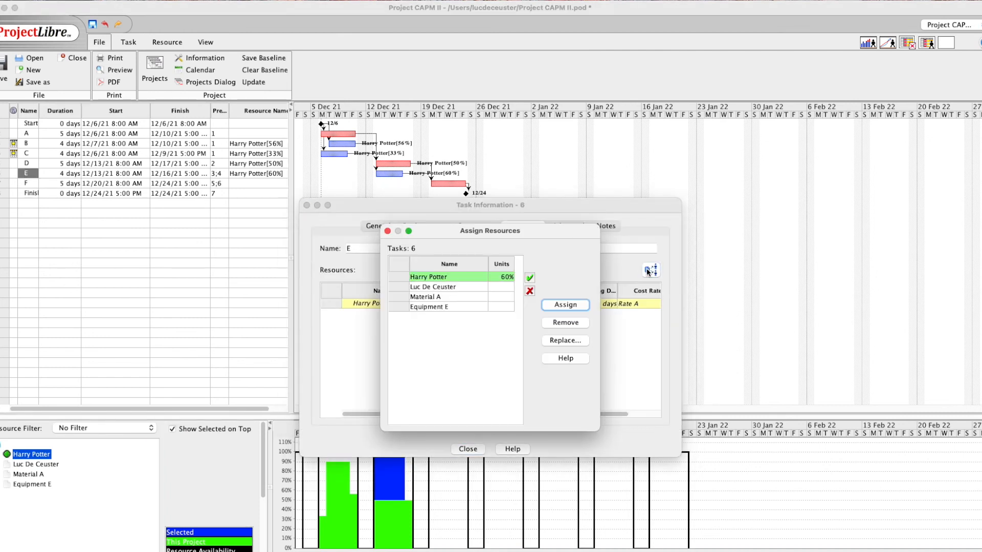
double_click(497, 277)
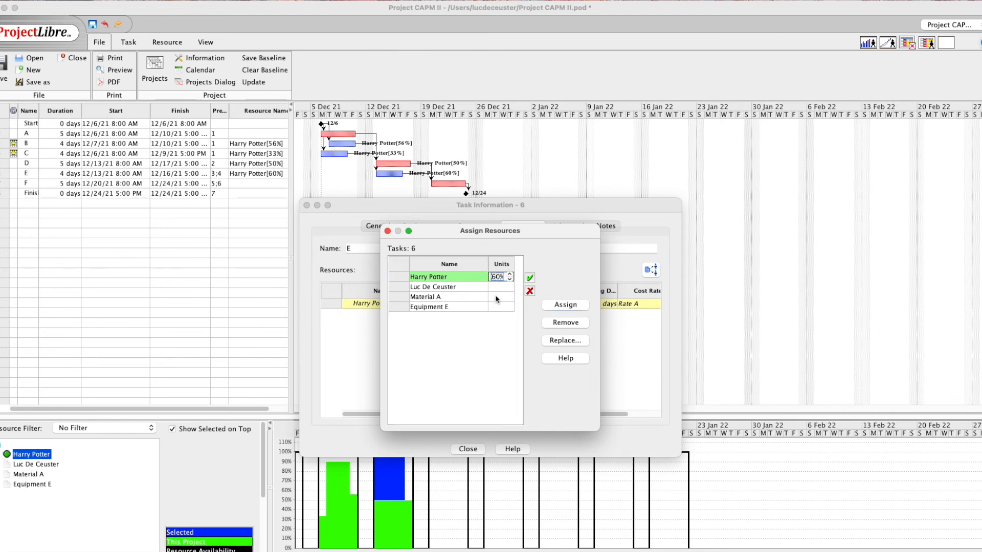
key("Return")
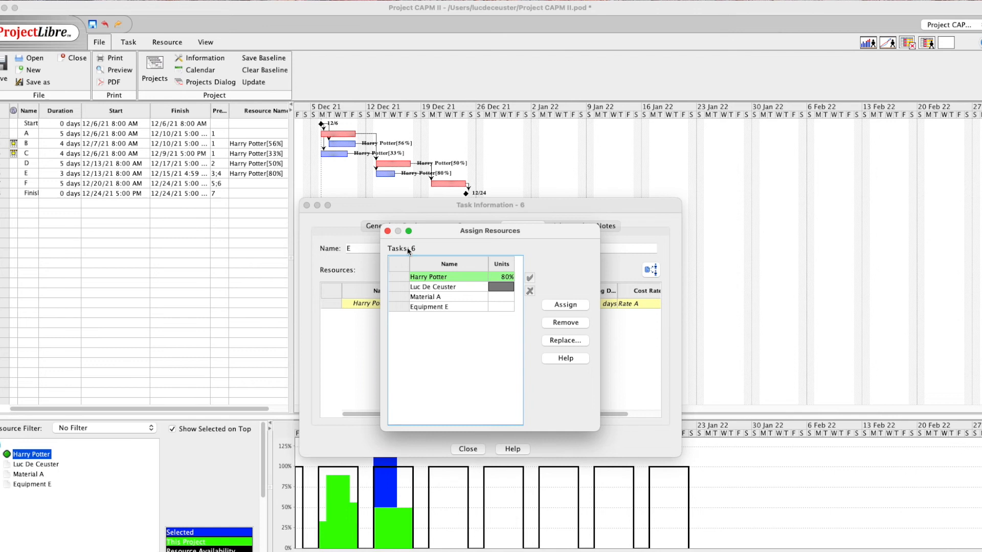
left_click(387, 232)
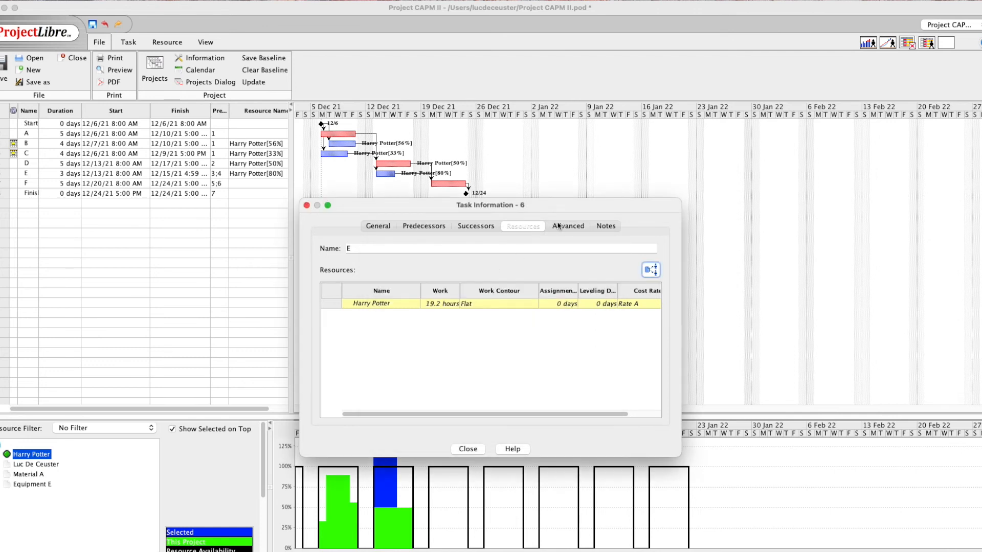
left_click(306, 205)
Set task E's duration back to 4 days
left_click(61, 173)
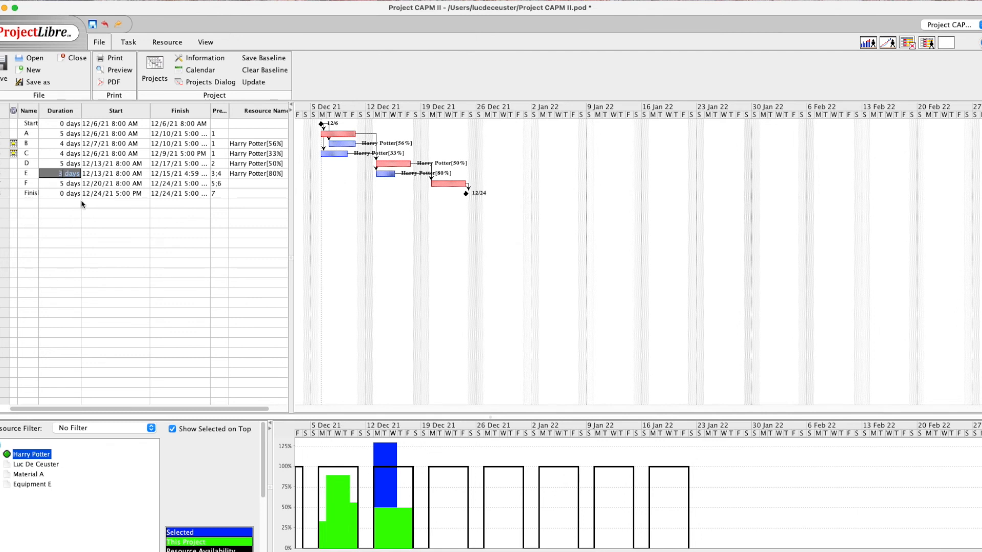
key("BackSpace")
type("4")
key("Return")
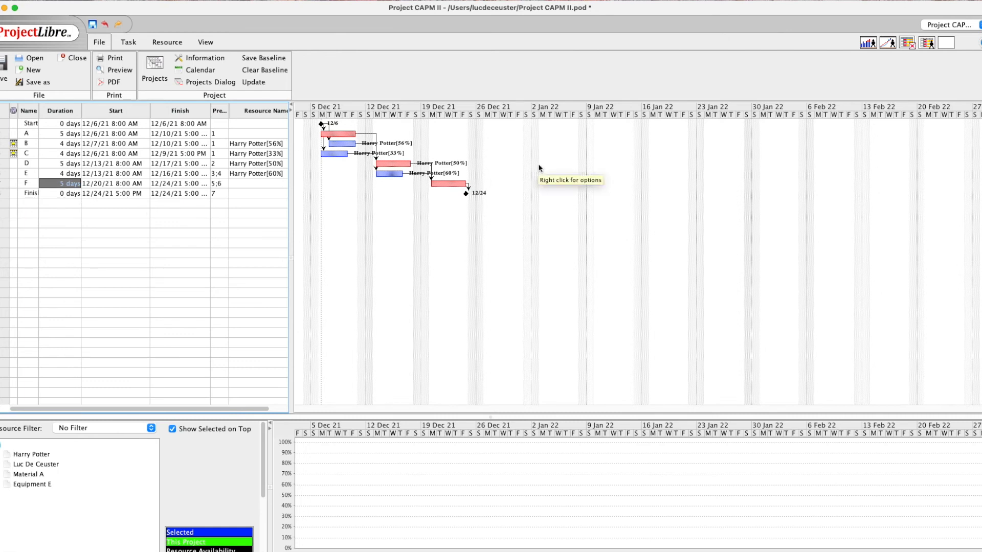
Change the work resource's units on task E to 80%
double_click(388, 174)
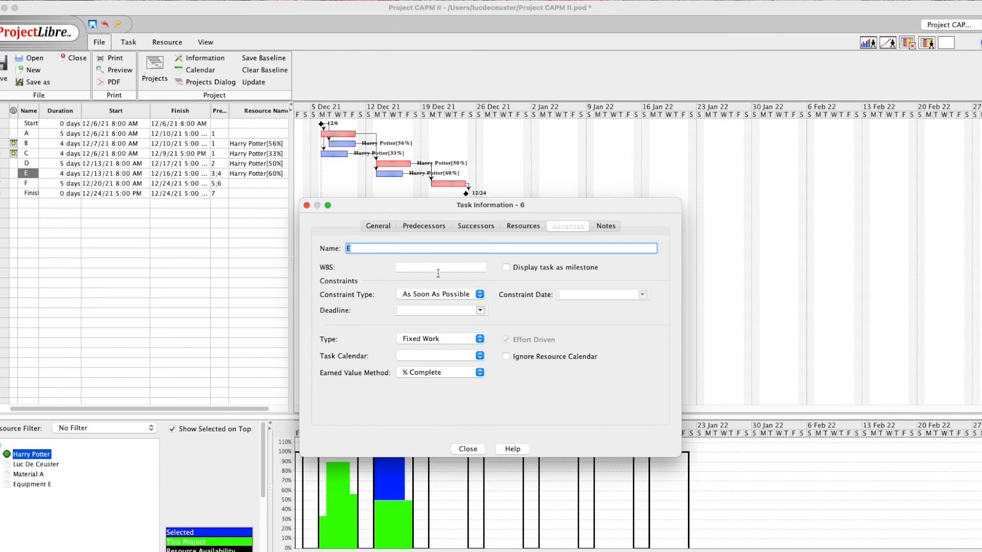
left_click(525, 226)
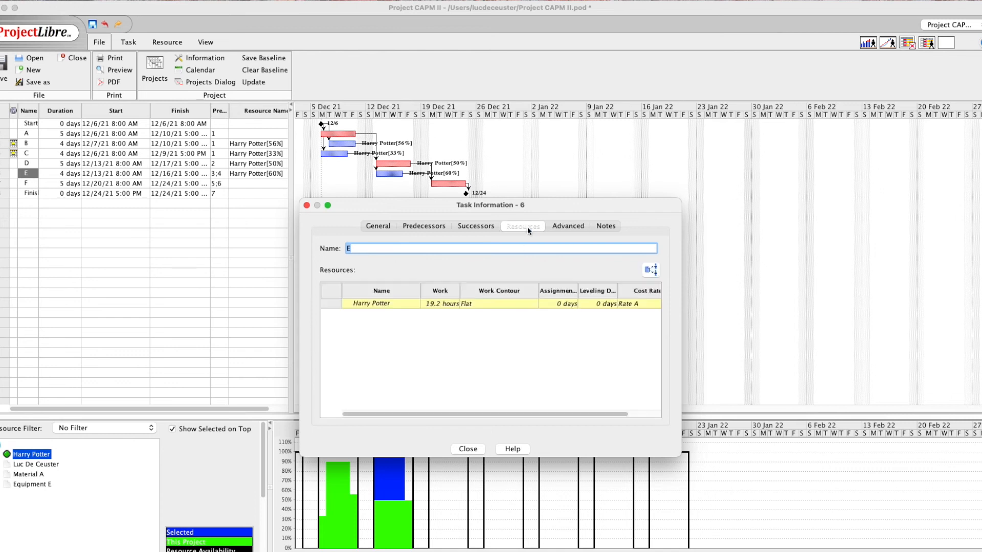
left_click(650, 270)
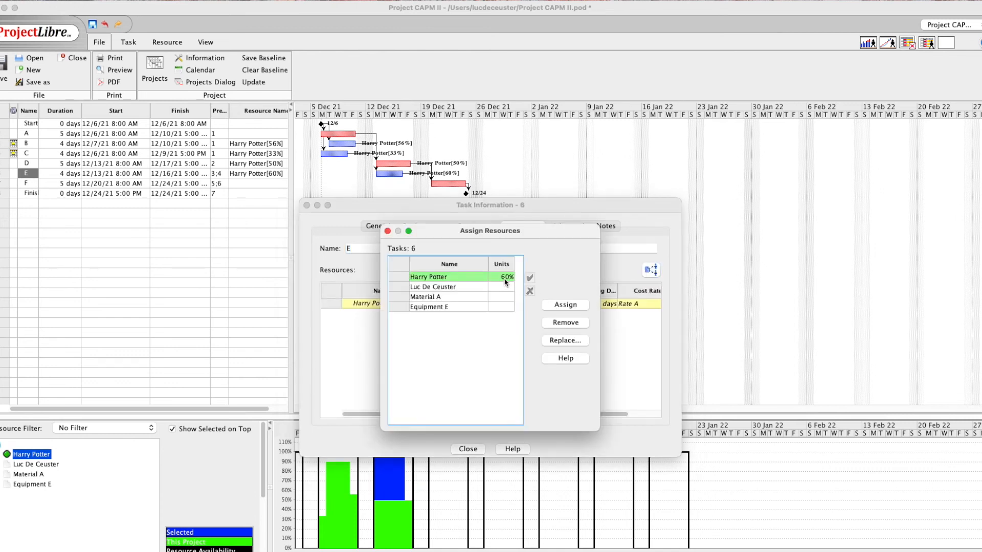
double_click(505, 279)
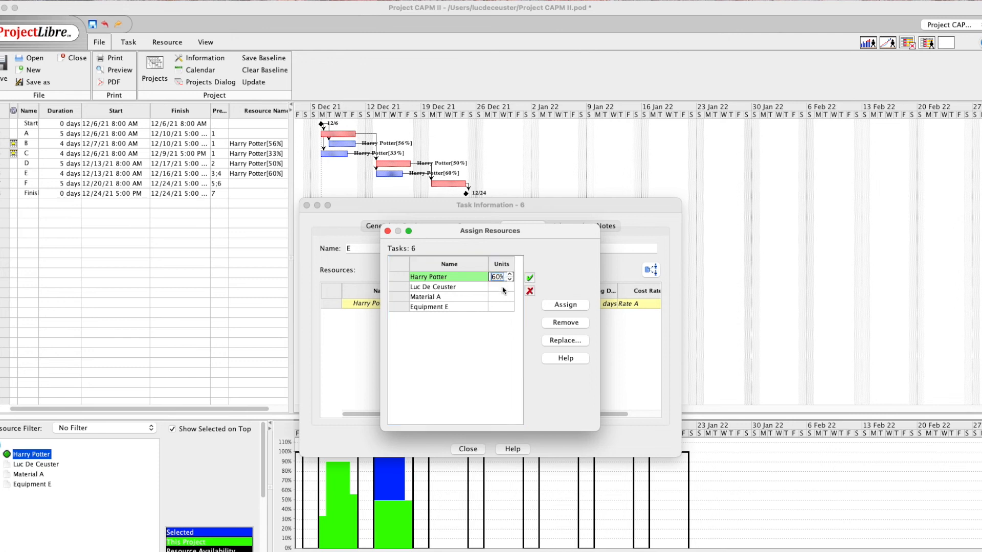
type("8")
left_click(549, 305)
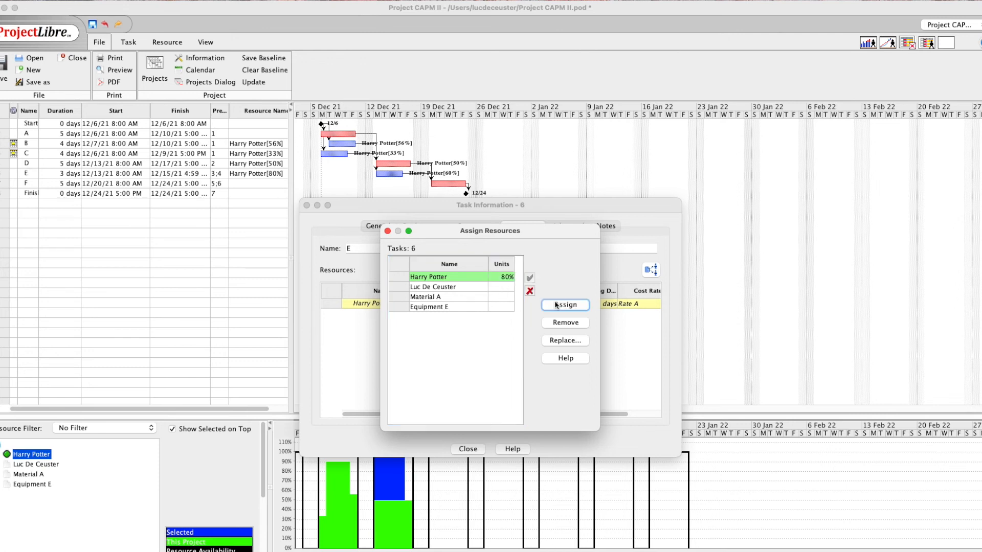
left_click(387, 232)
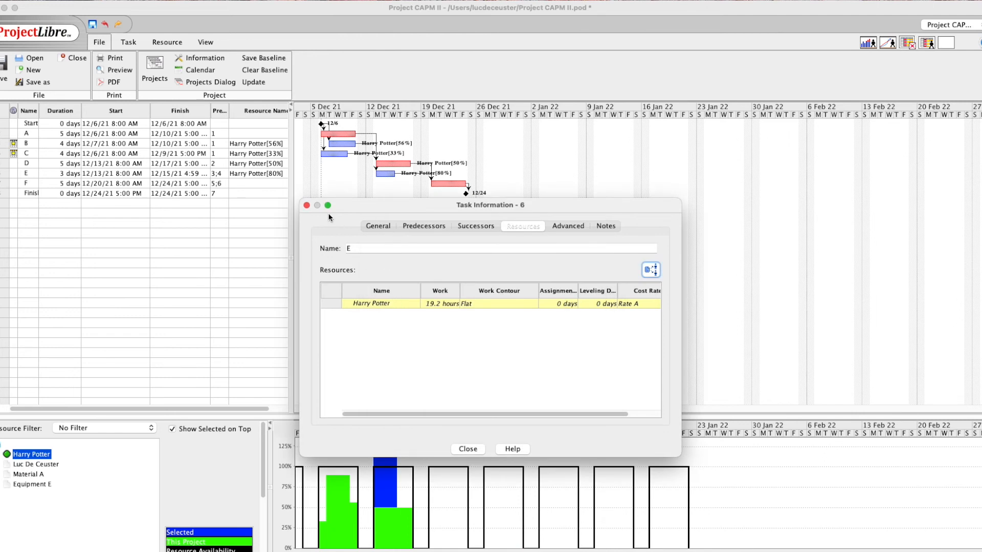
left_click(468, 448)
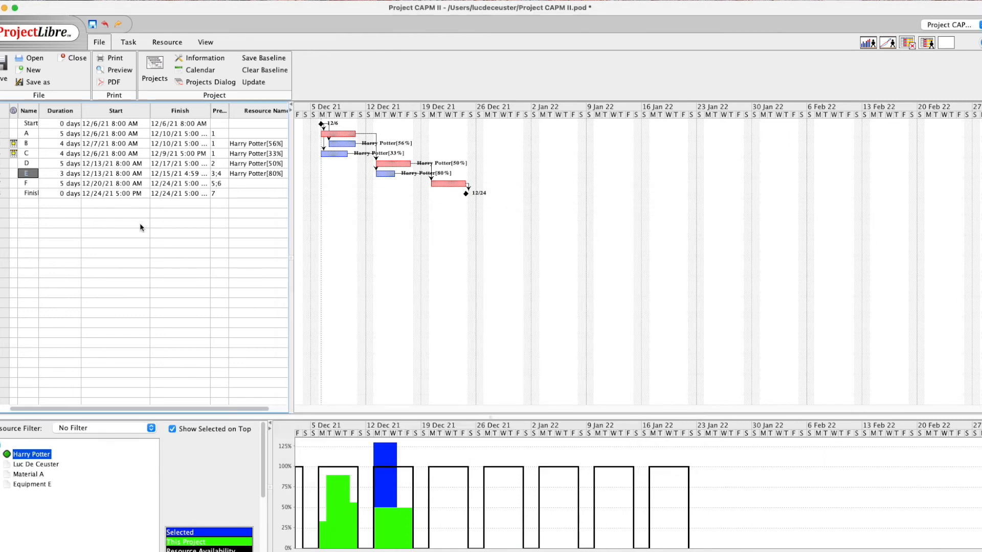
Reconfirm task E's duration as 4 days
double_click(65, 174)
double_click(65, 175)
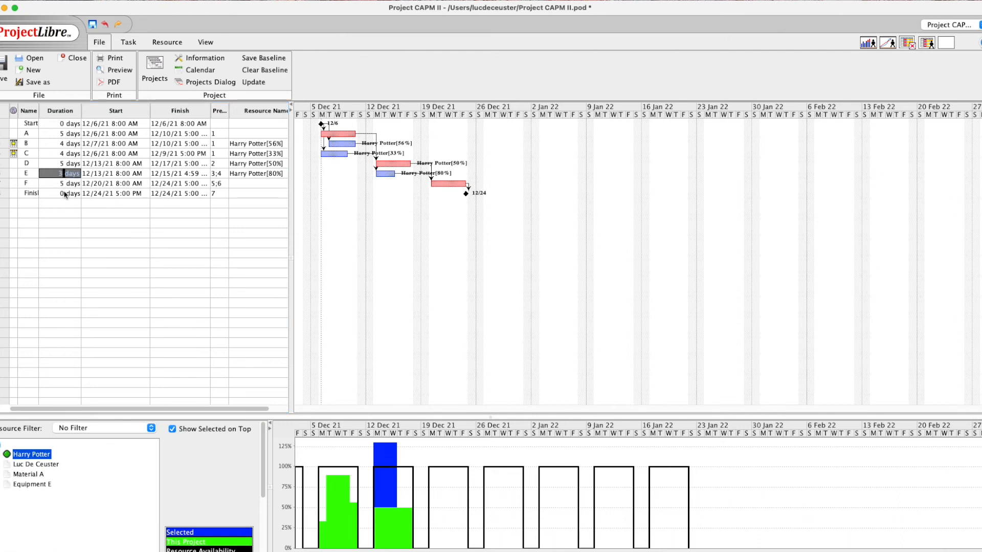
key("Return")
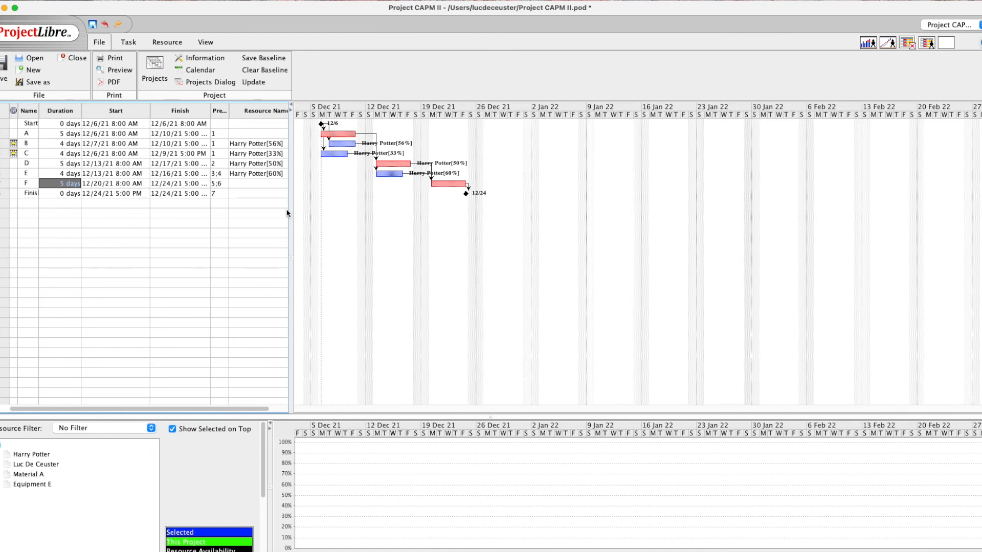
Remove the work resource from task E's assignments
double_click(26, 175)
left_click(566, 227)
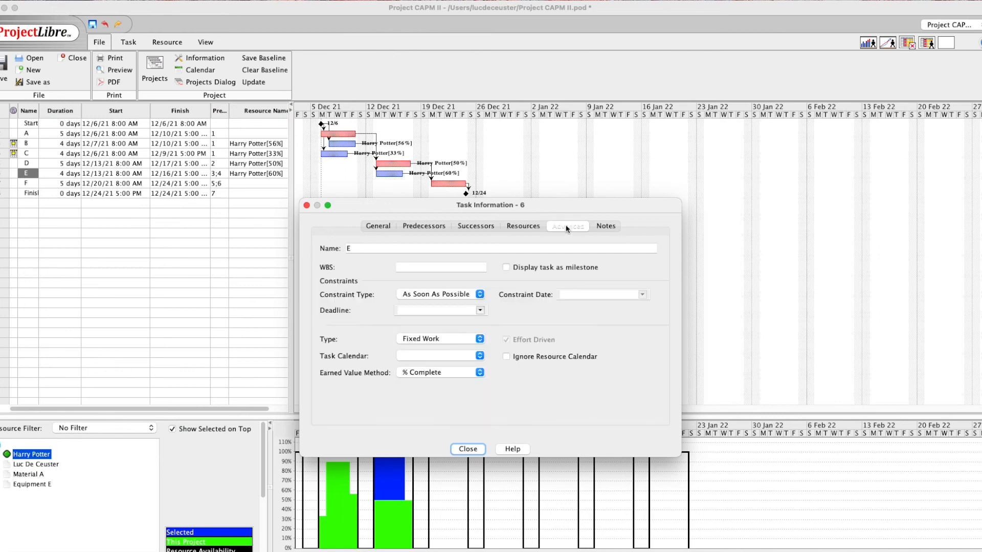
left_click(534, 228)
left_click(653, 274)
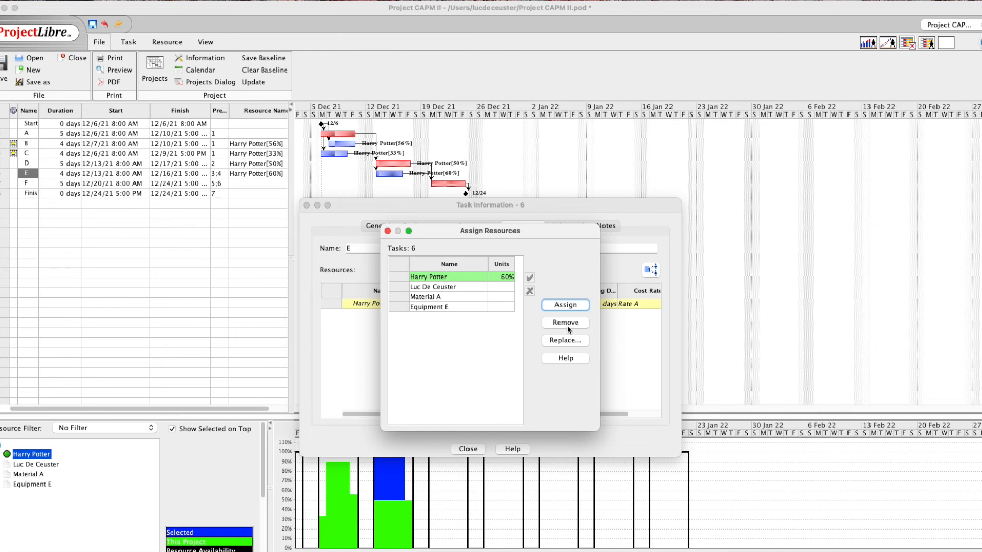
left_click(439, 283)
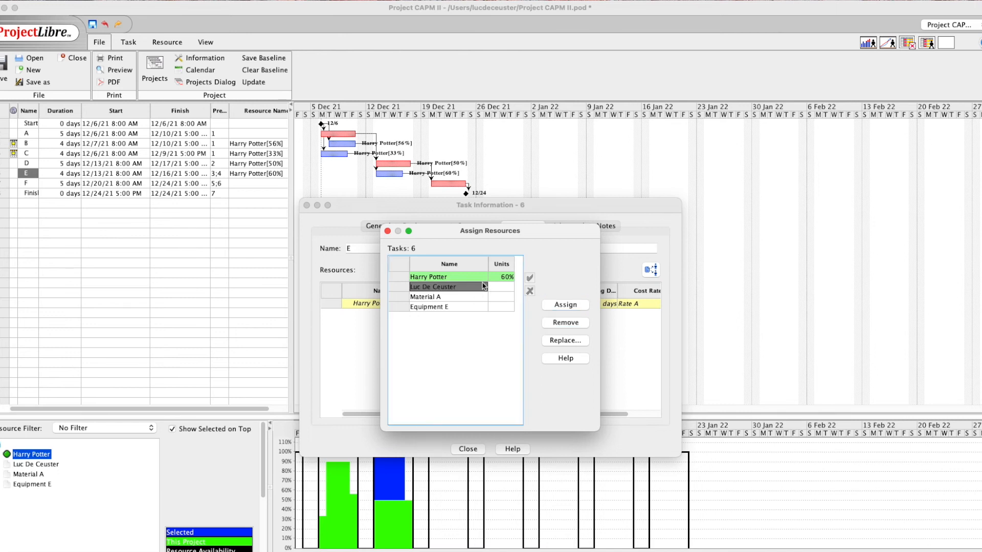
left_click(565, 322)
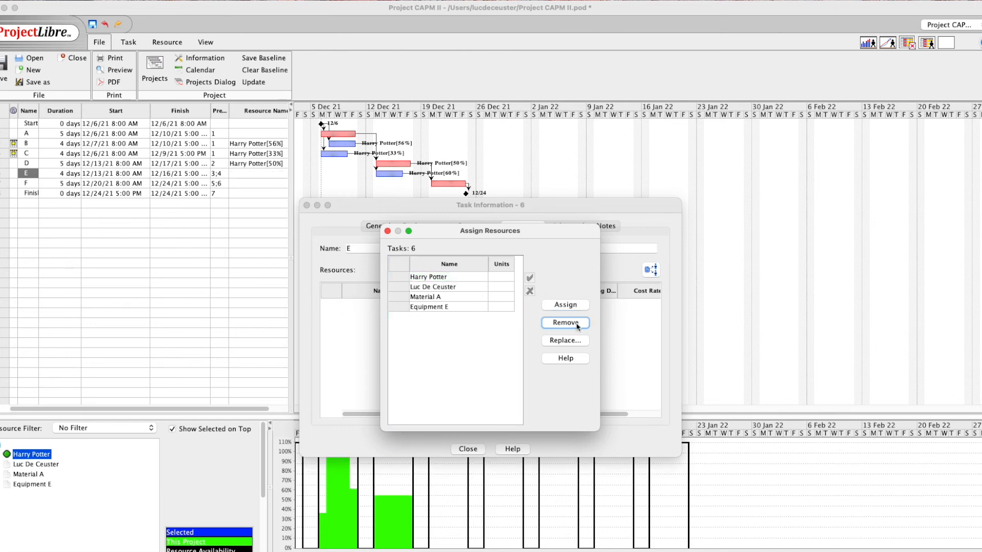
left_click(387, 232)
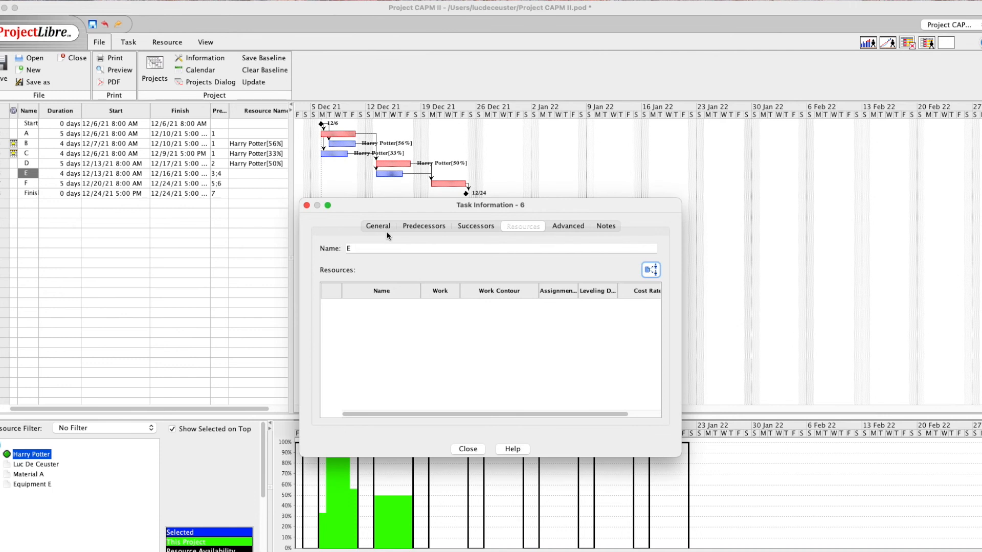
Reassign the work resource to task E at 80% units and close the details
left_click(566, 226)
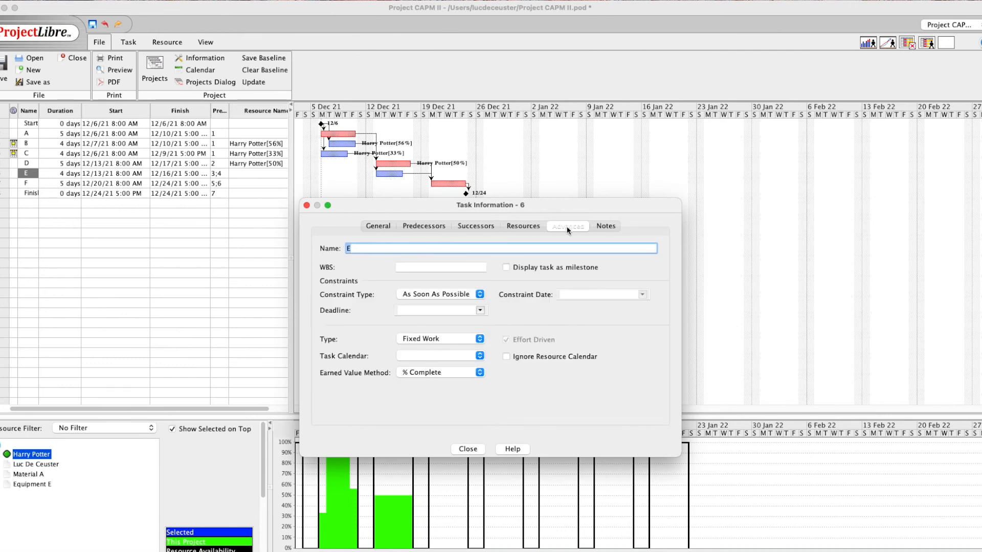
left_click(521, 226)
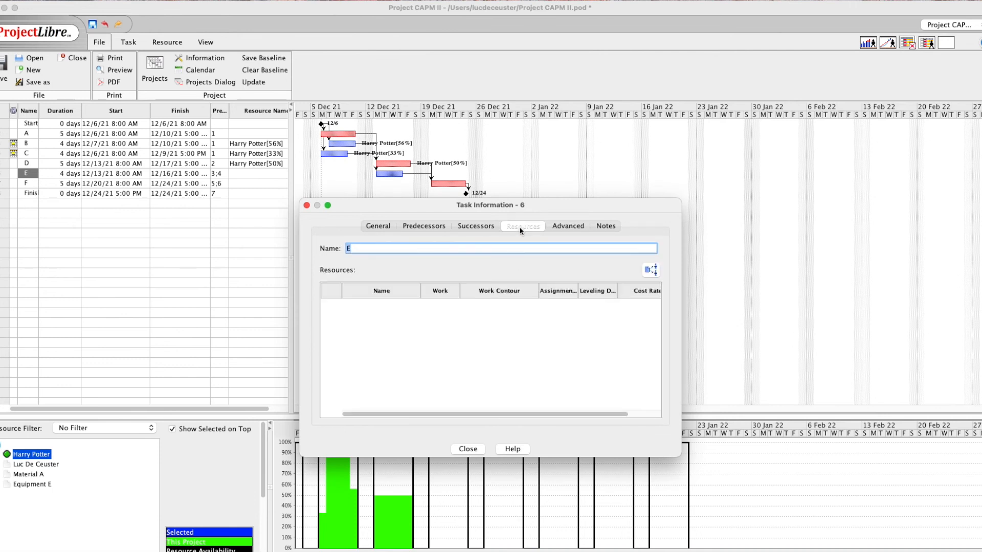
left_click(651, 270)
left_click(495, 278)
left_click(499, 277)
left_click_drag(501, 278, 491, 278)
type("80")
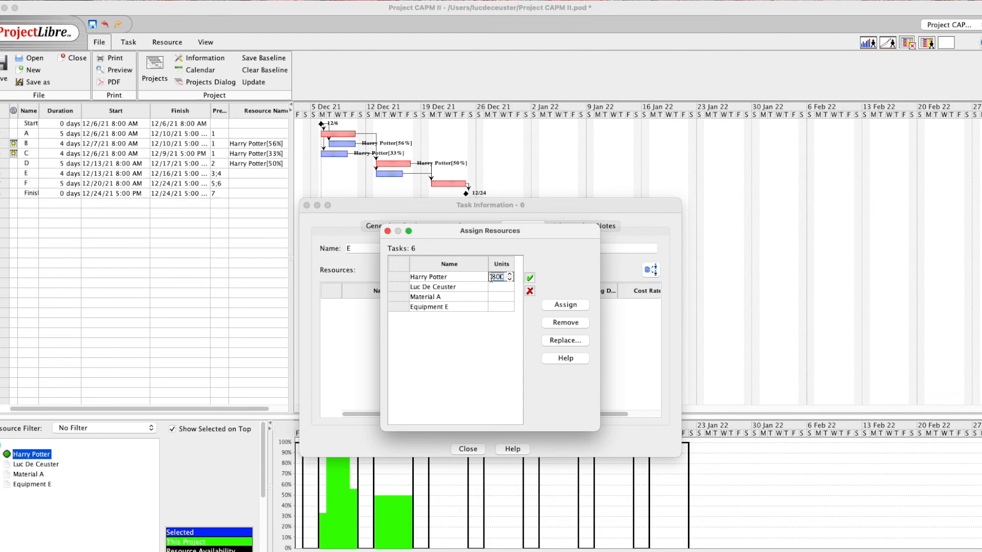
left_click(556, 305)
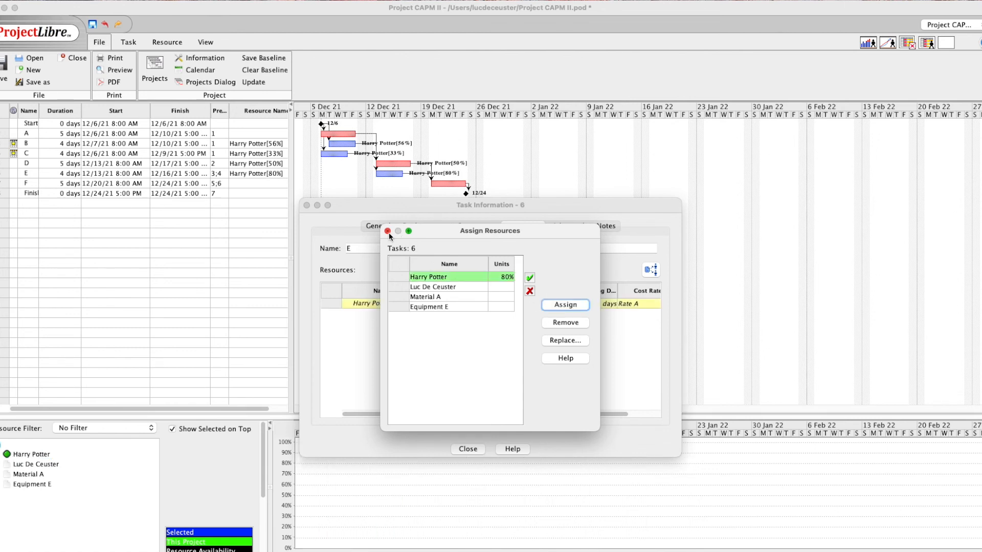
left_click(387, 231)
left_click(307, 205)
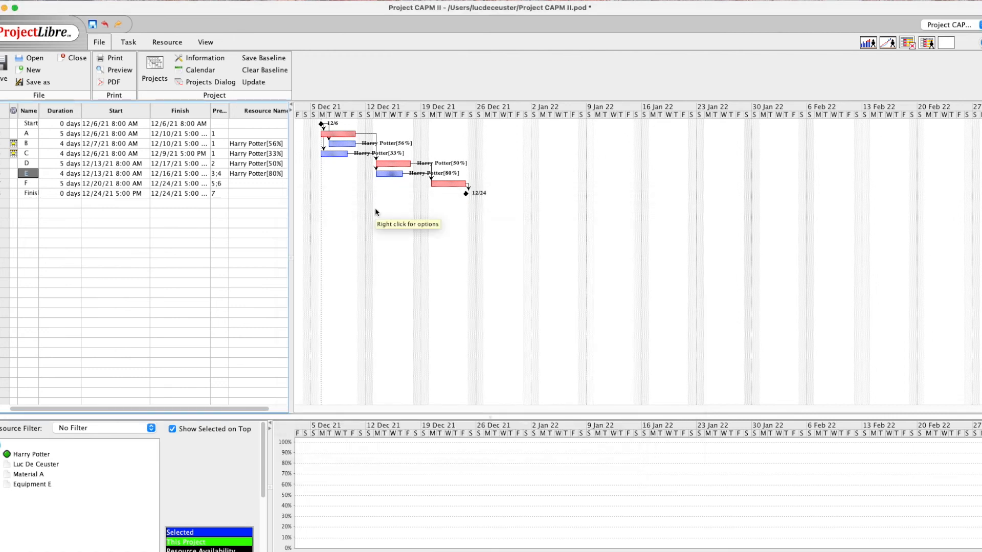
left_click(60, 452)
Lengthen task E to 5 days and check the resource histogram
left_click(52, 455)
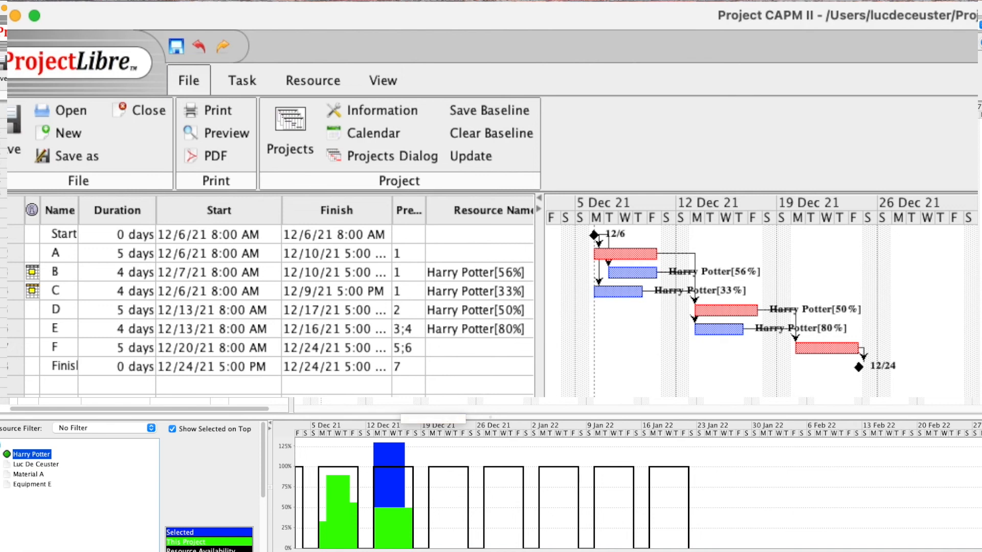
left_click(101, 329)
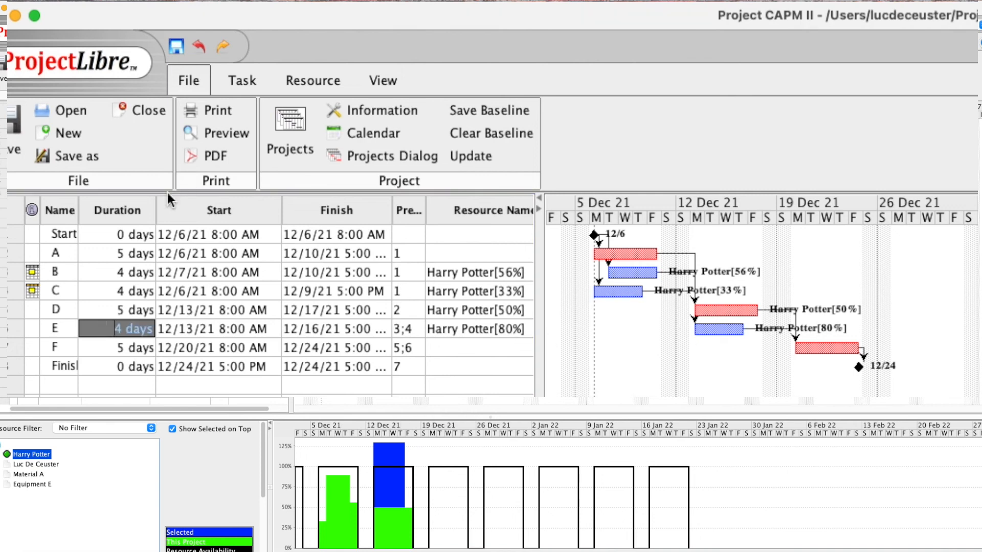
type("5")
left_click(116, 346)
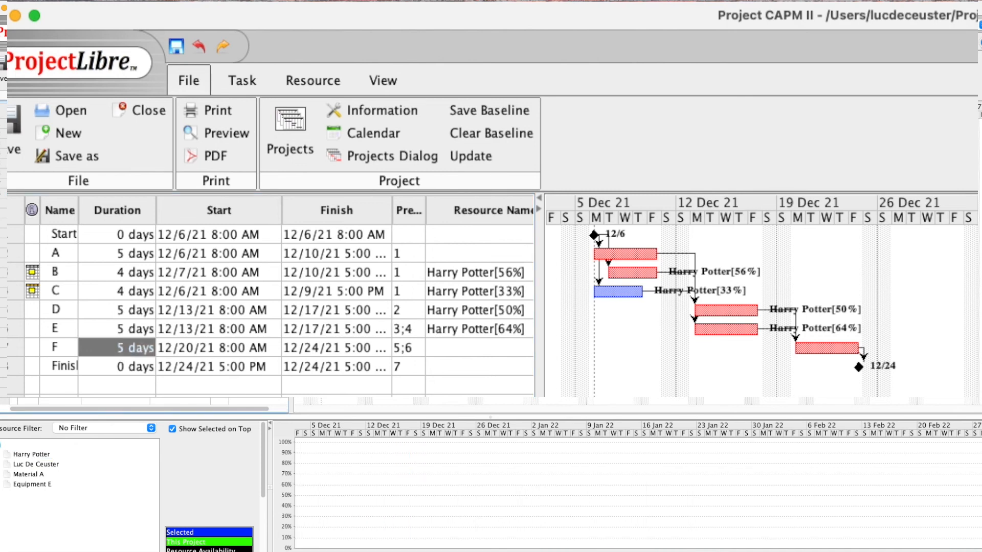
left_click(32, 454)
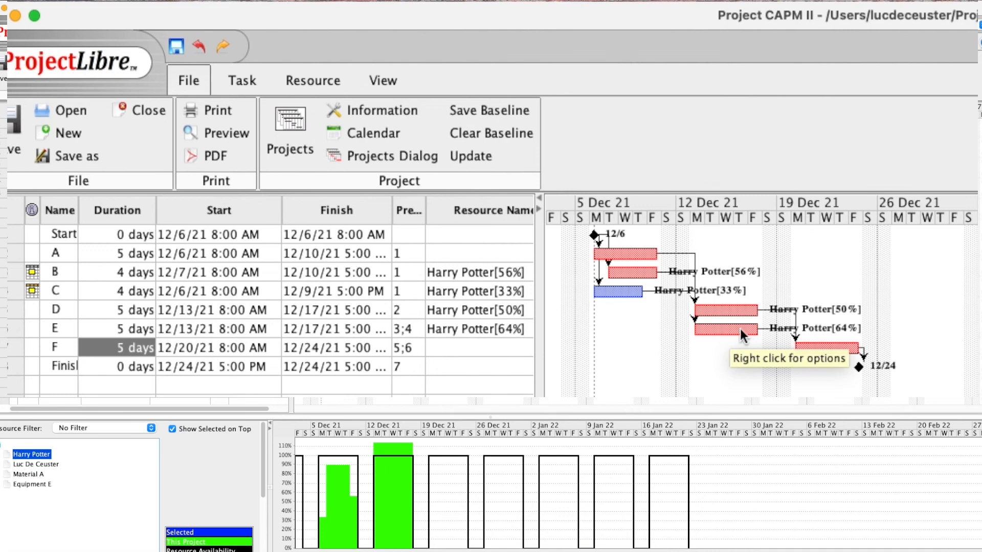
Lengthen task E to 6 days and recheck the overallocated resource's histogram
double_click(56, 329)
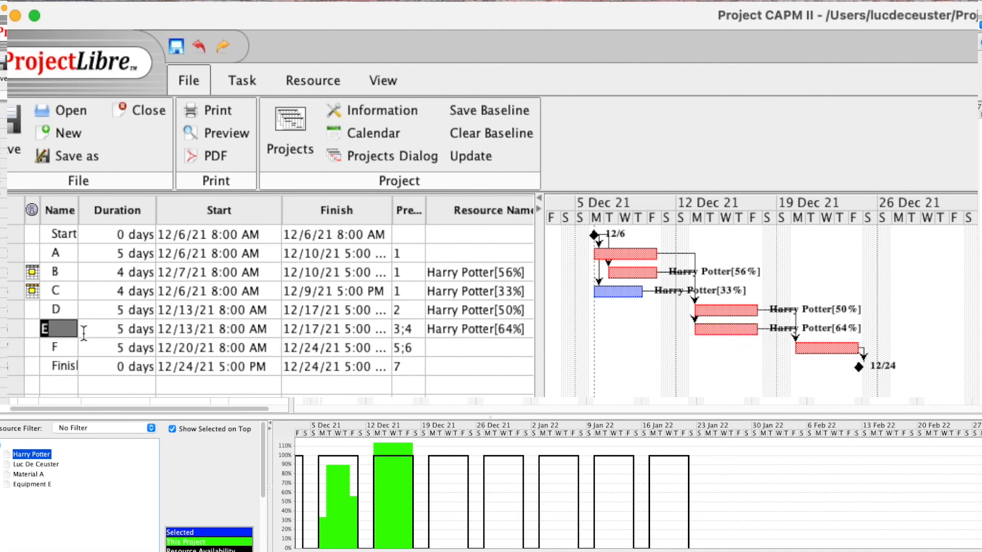
left_click(121, 333)
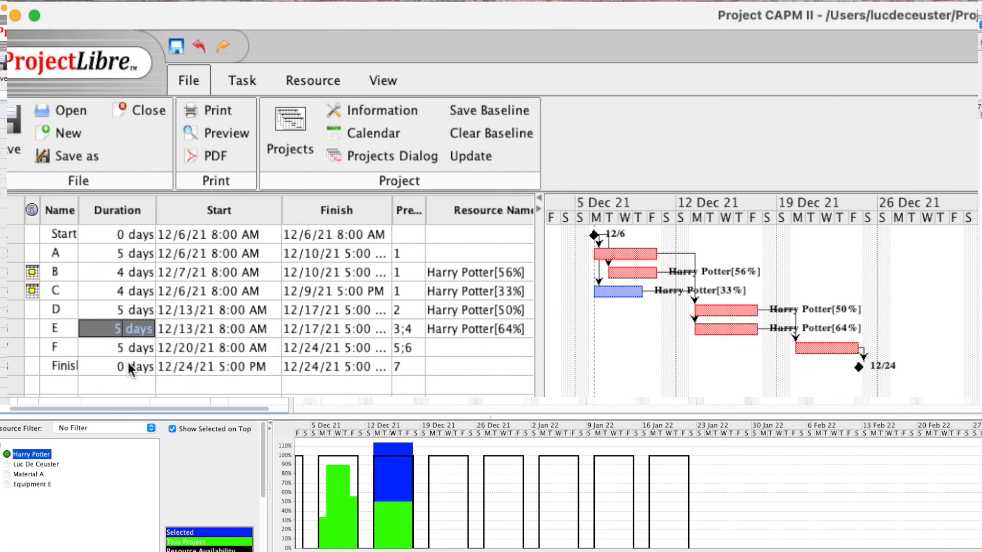
key("BackSpace")
type("6")
key("Return")
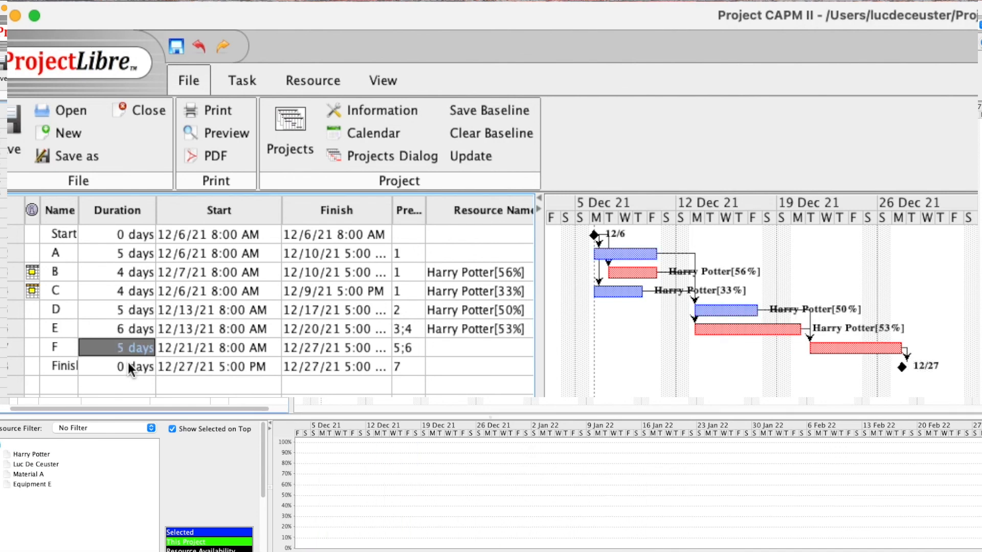
left_click(40, 457)
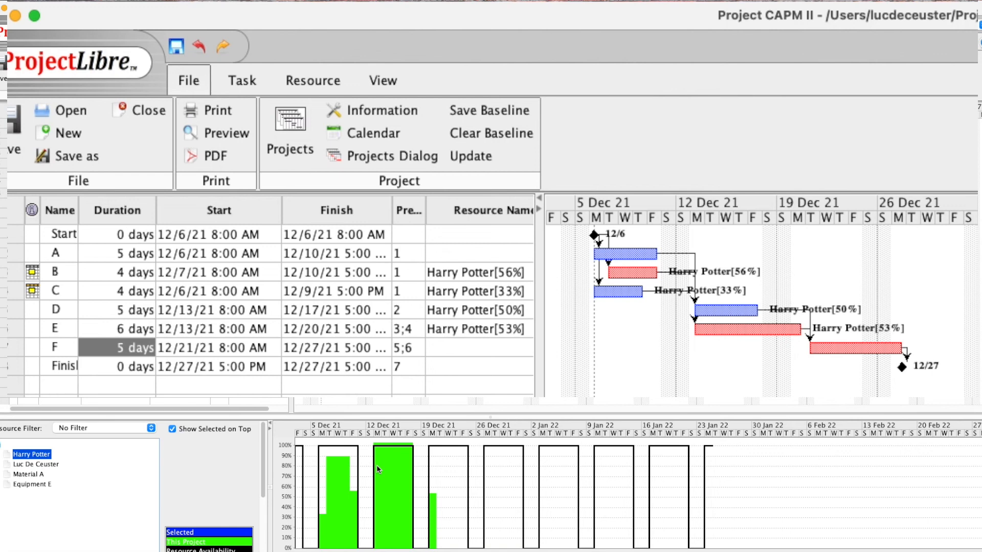
Set task E's duration to 7 days
left_click(122, 329)
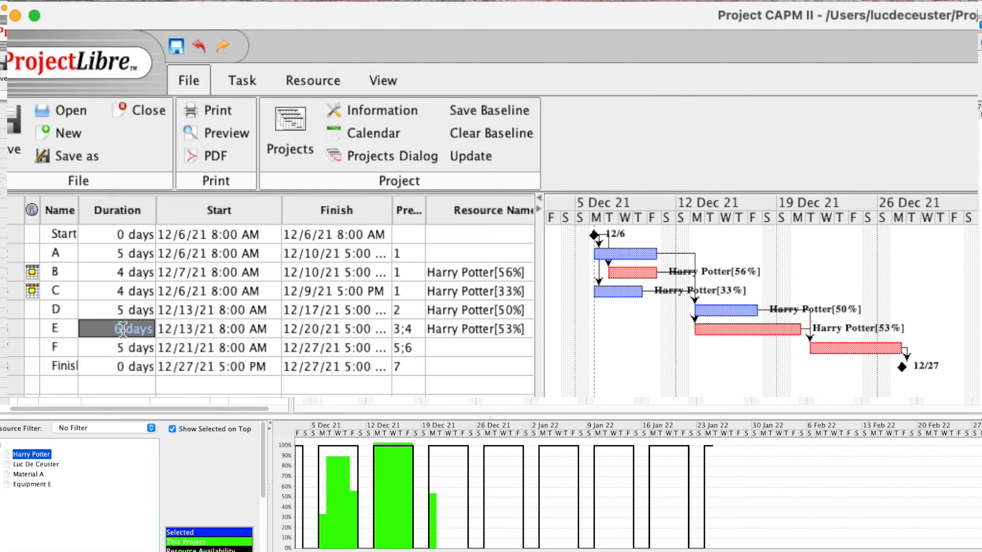
key("BackSpace")
type("7")
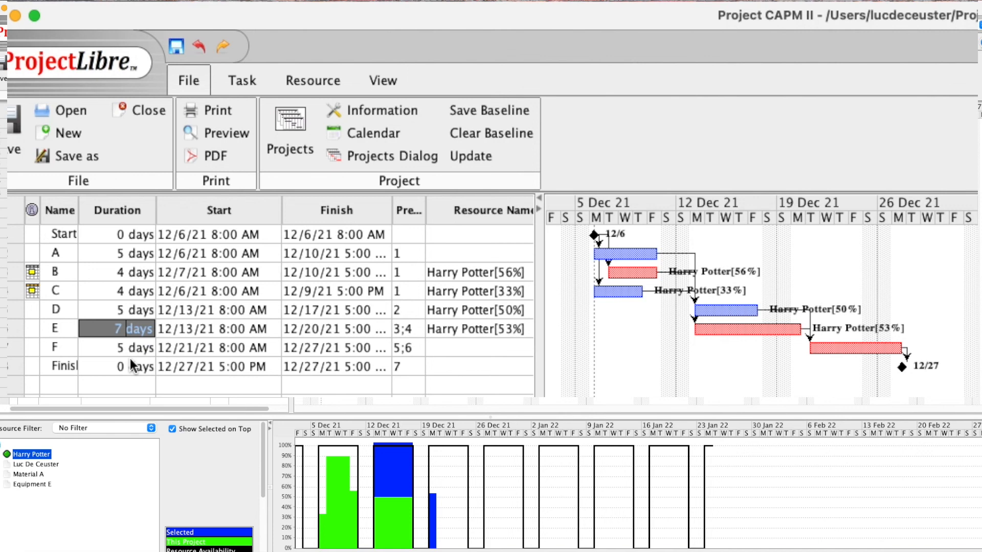
key("Return")
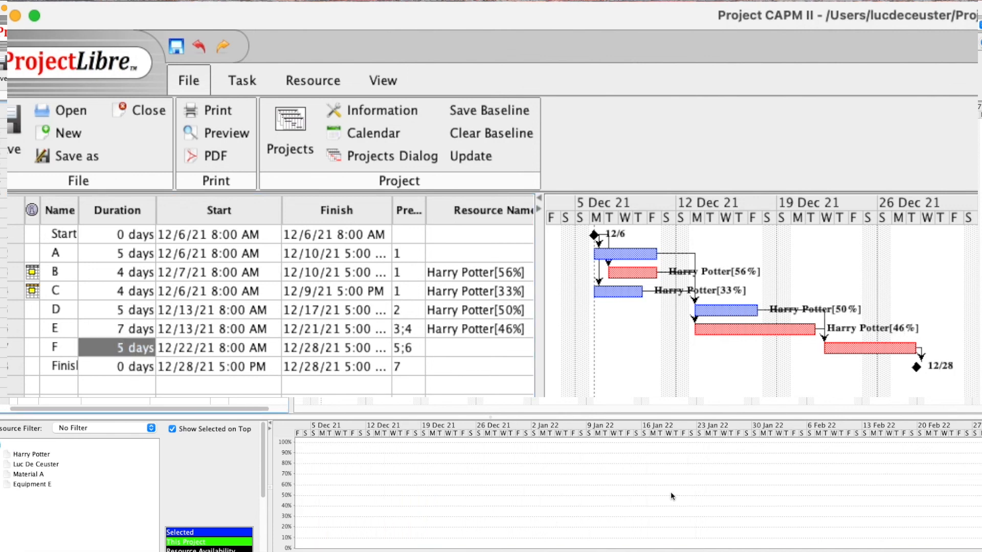
Display the resource histogram, now below 100% with task E at 7 days
left_click(32, 454)
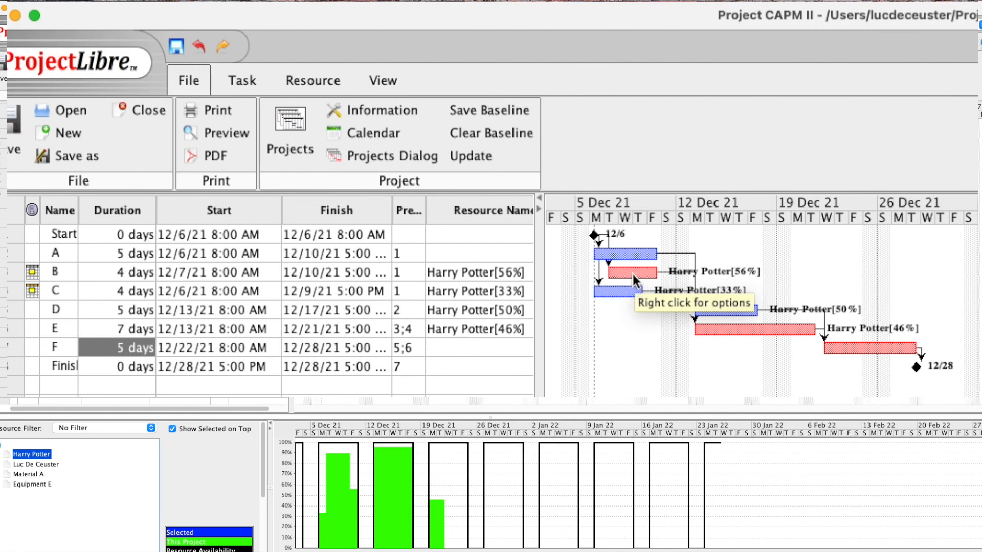
Change task B's start date from 12/7/21 to 12/6/21
double_click(180, 274)
left_click(186, 271)
key("BackSpace")
type("6")
key("Return")
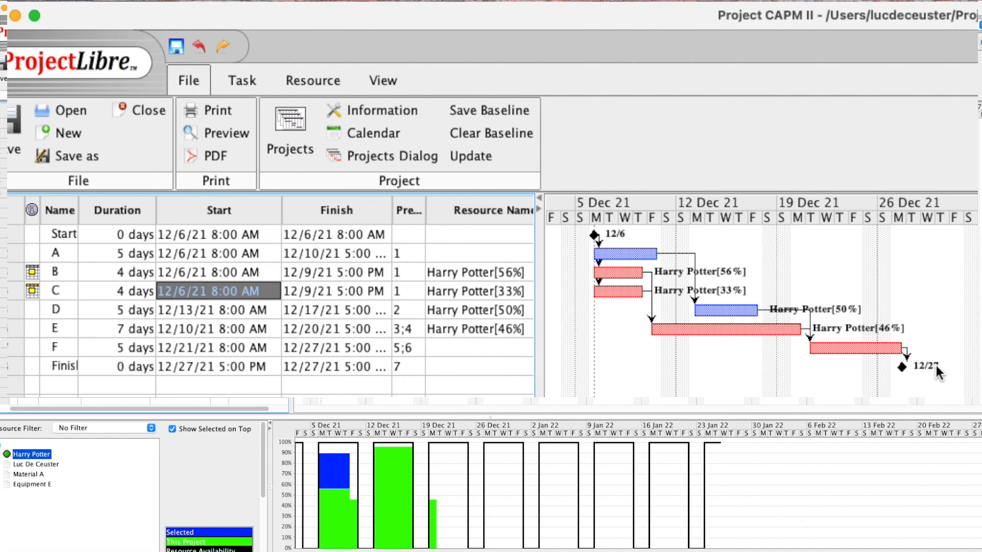
Change task A's type to Fixed Work in its task information
double_click(64, 253)
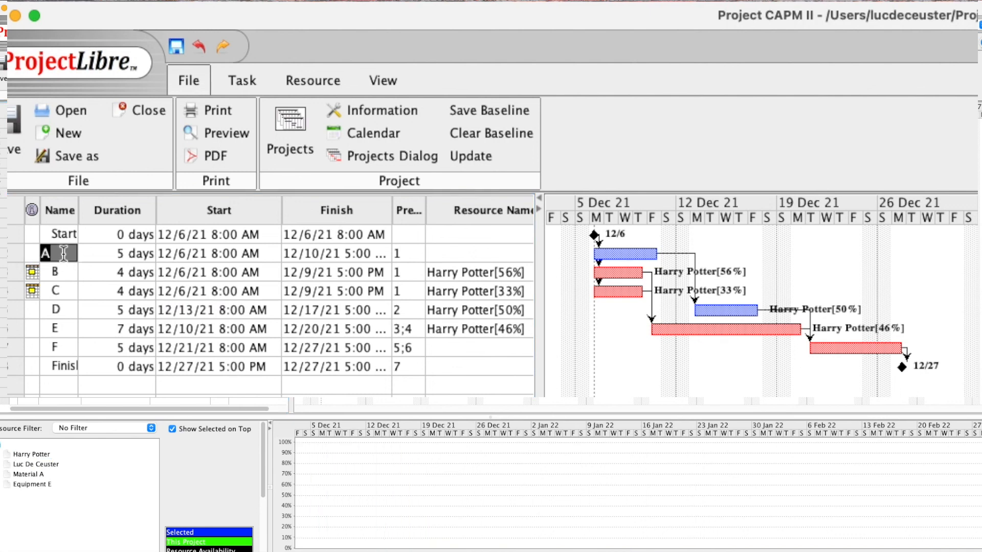
double_click(64, 256)
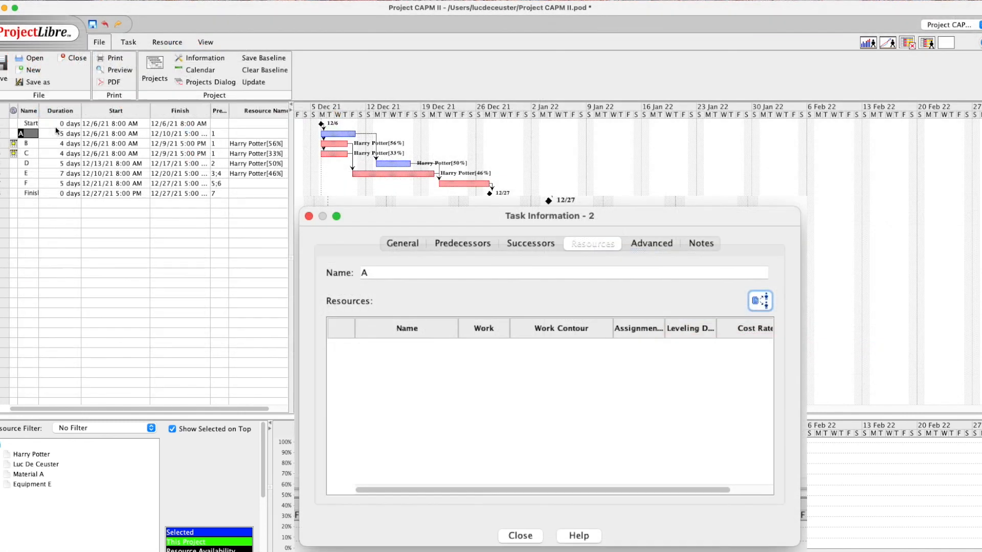
left_click(666, 244)
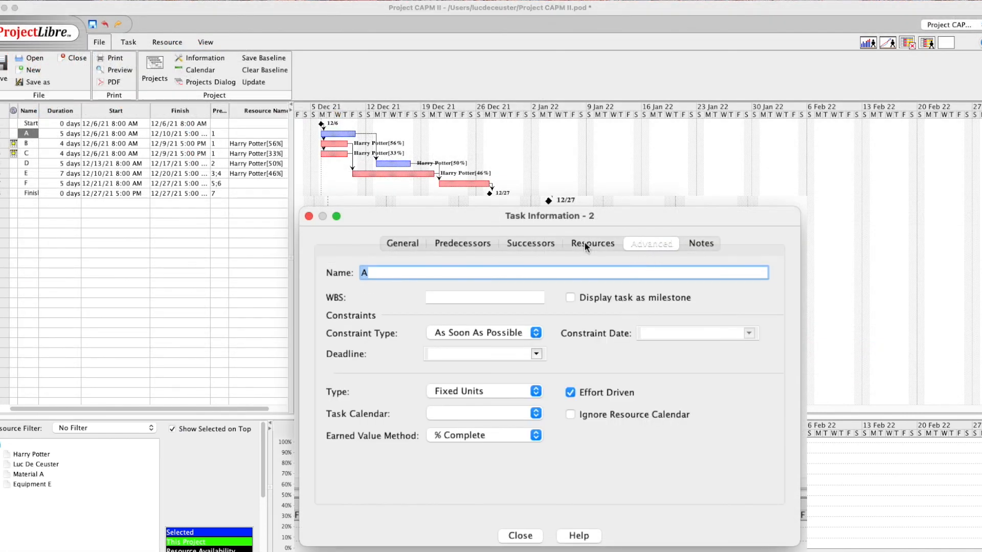
left_click(536, 391)
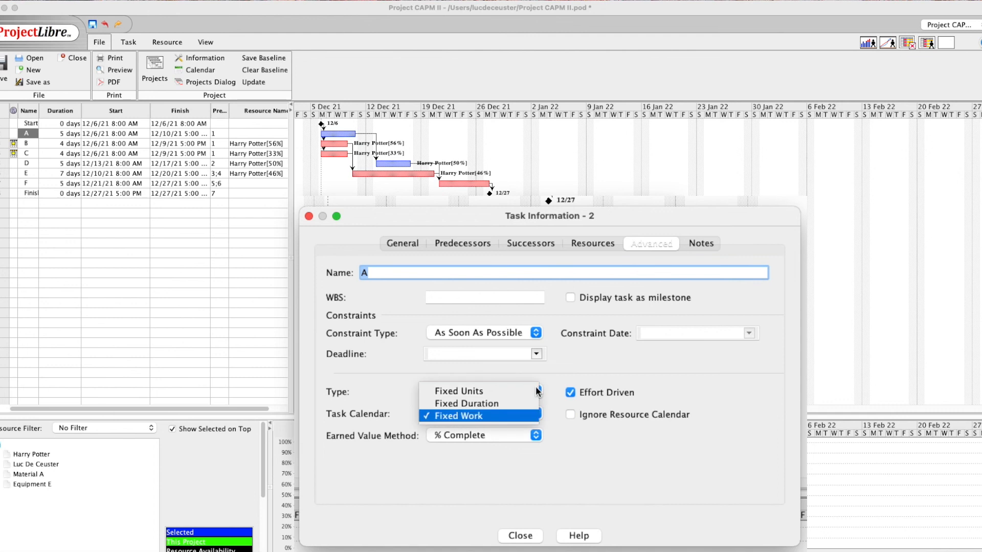
left_click(509, 415)
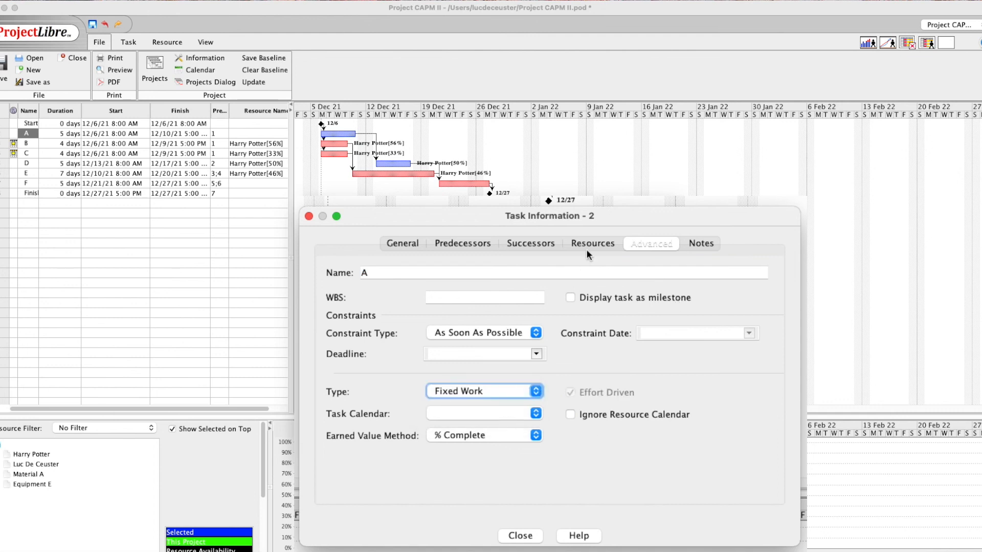
Assign task A to the second work resource at 80% units, giving 32 hours of work
left_click(587, 250)
left_click(762, 302)
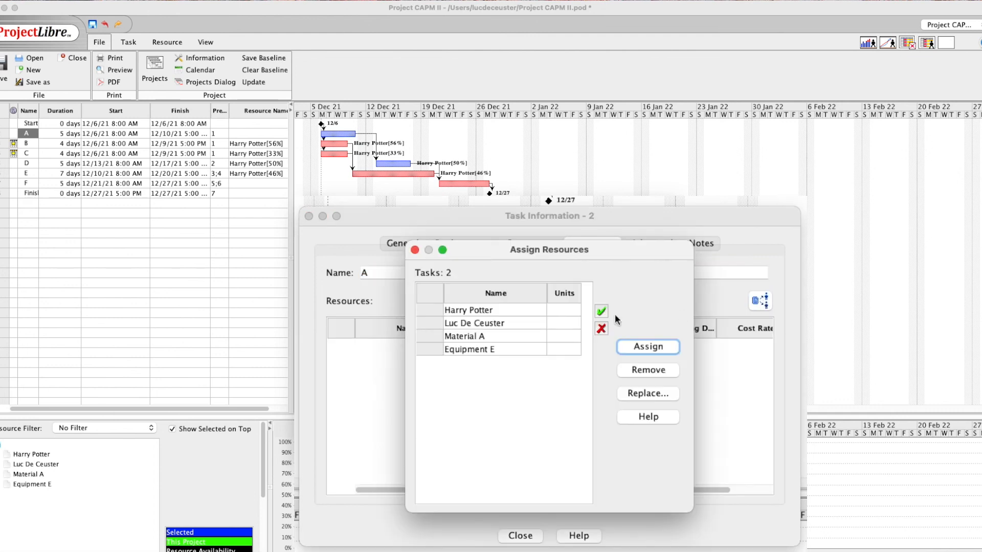
left_click(498, 323)
left_click(561, 323)
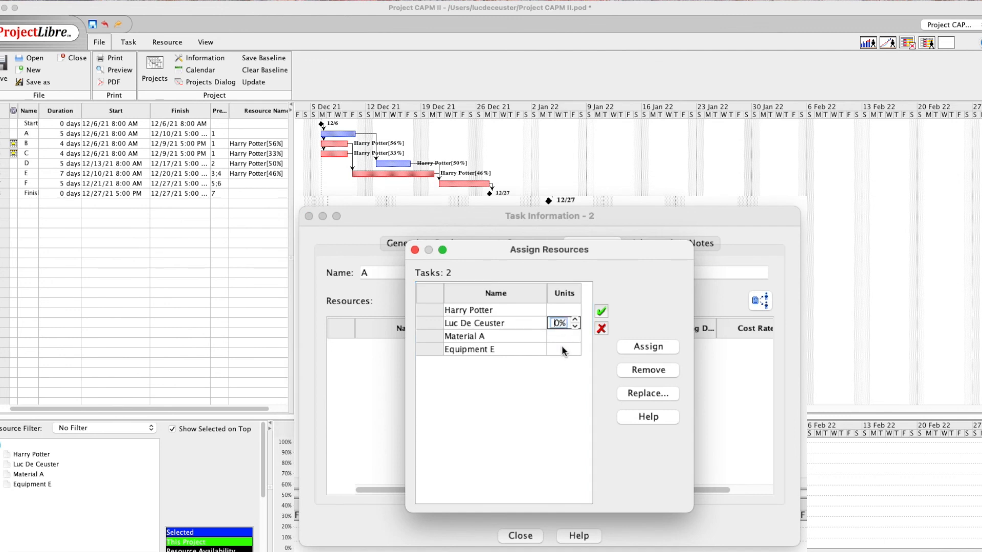
left_click(626, 347)
left_click(414, 250)
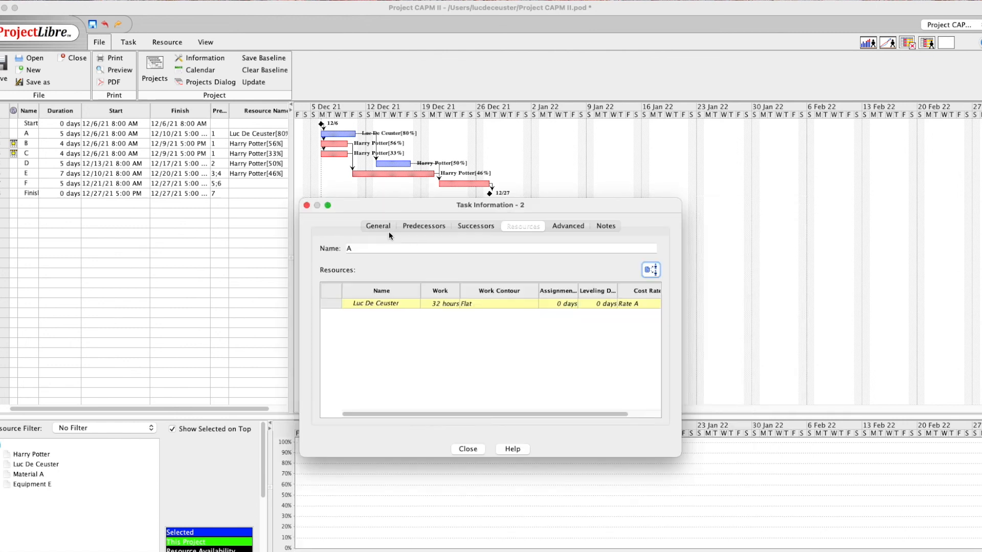
left_click(307, 207)
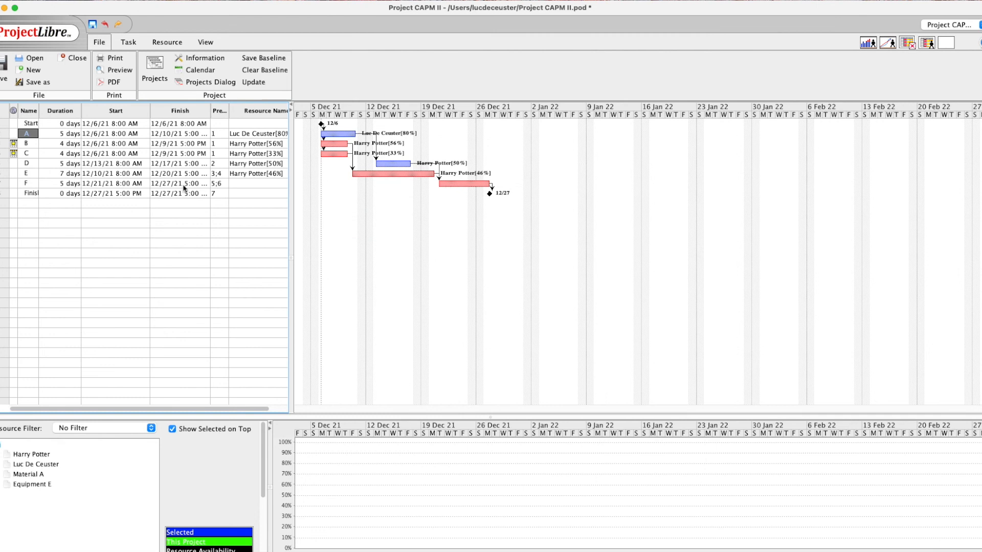
Change task F's type to Fixed Work in its task information
left_click(30, 183)
double_click(29, 183)
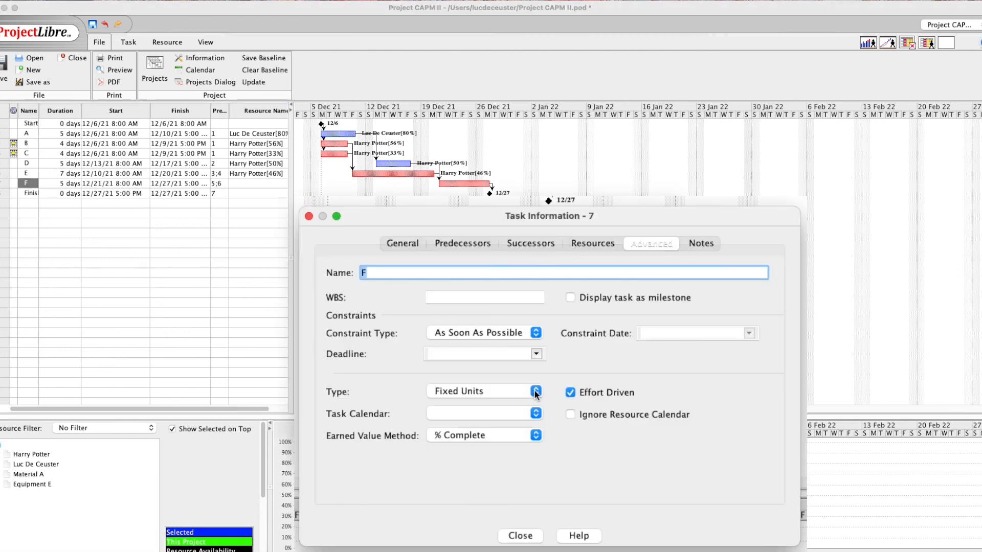
left_click(534, 392)
left_click(518, 416)
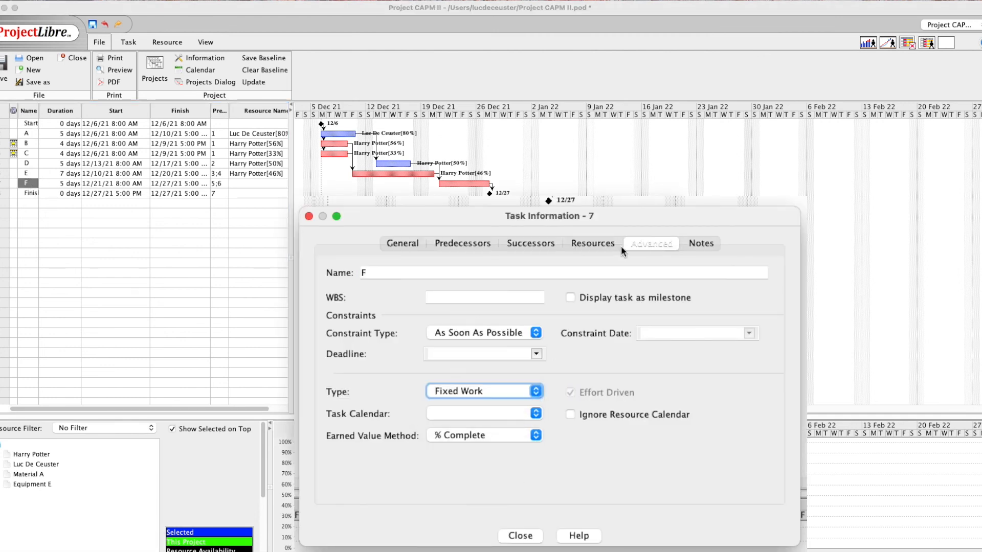
Assign task F to the second work resource at 100% units, giving 40 hours of work
left_click(603, 243)
left_click(759, 301)
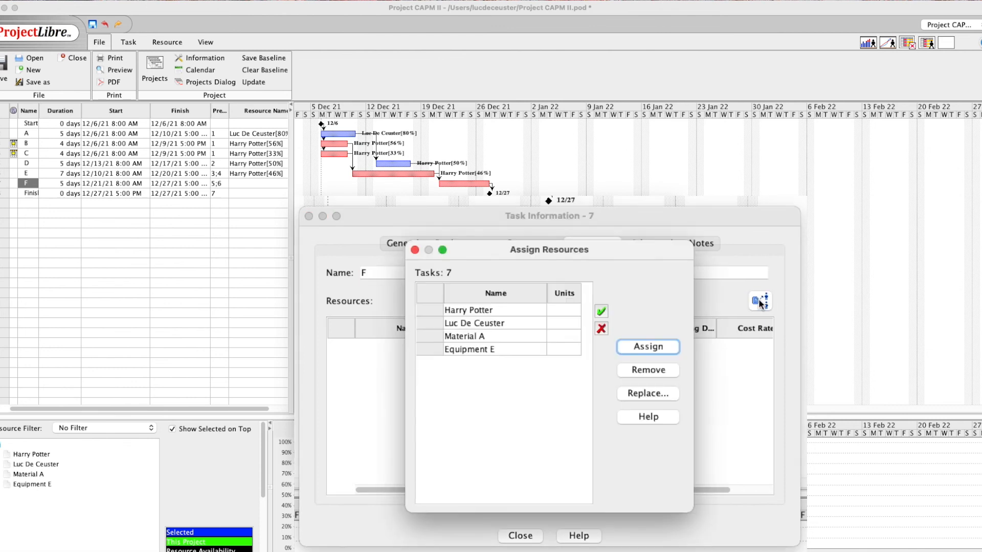
left_click(483, 324)
left_click(561, 323)
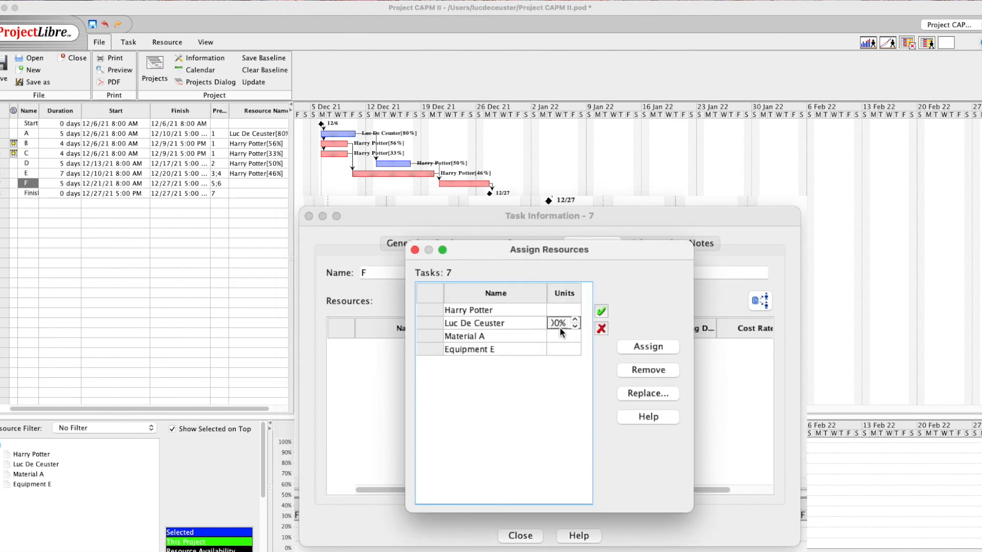
double_click(556, 323)
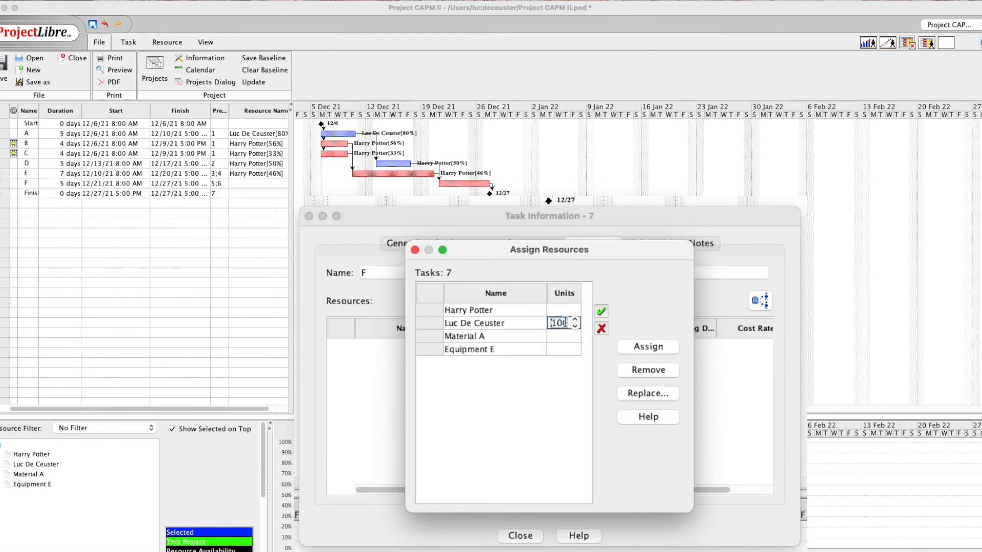
left_click(602, 312)
left_click(639, 346)
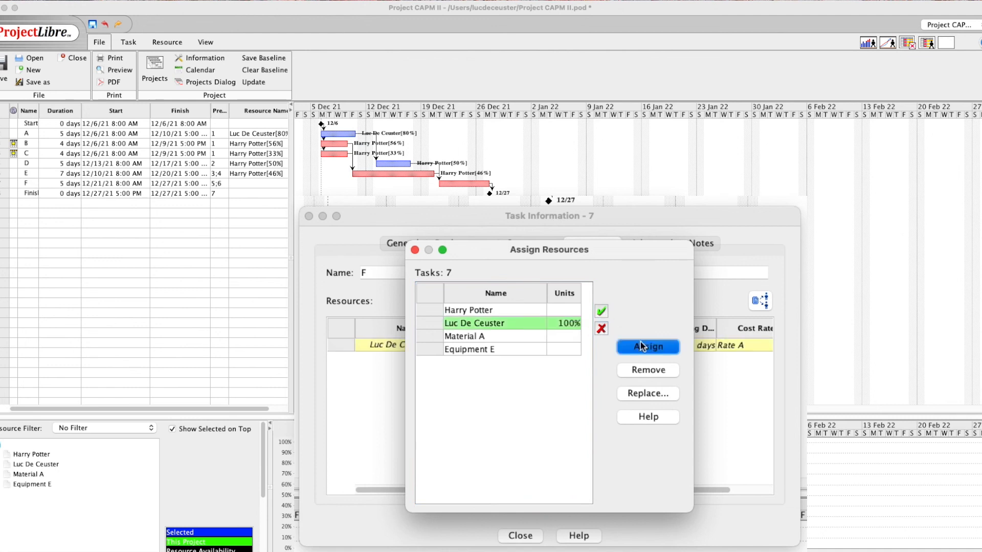
left_click(415, 250)
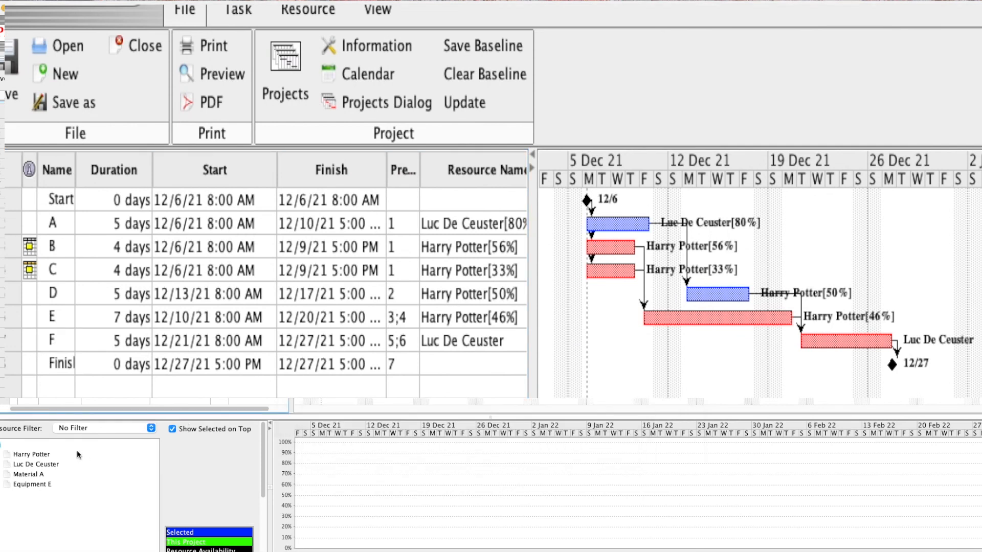
Compare the overallocated and second resources' histograms, then filter the resource list to Work Resources
left_click(43, 456)
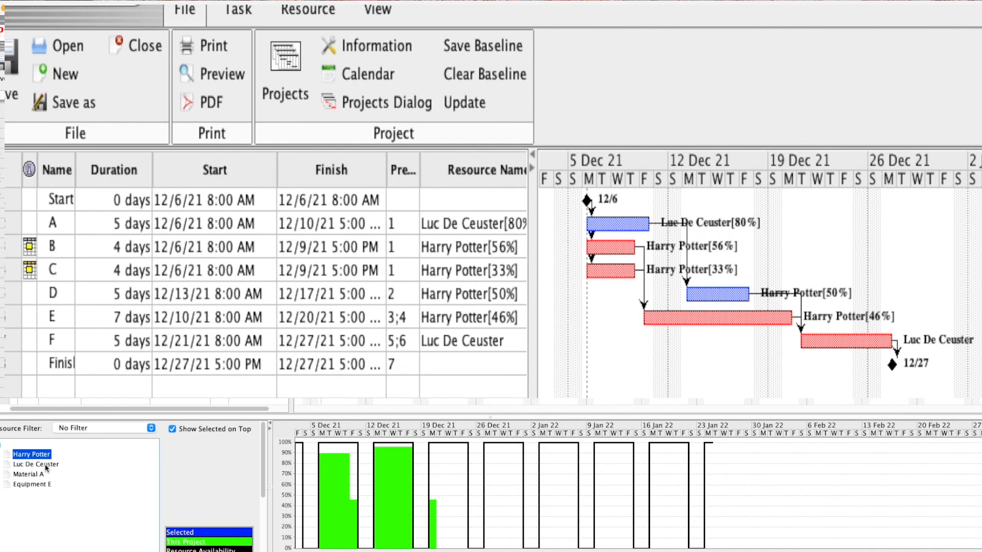
left_click(46, 464)
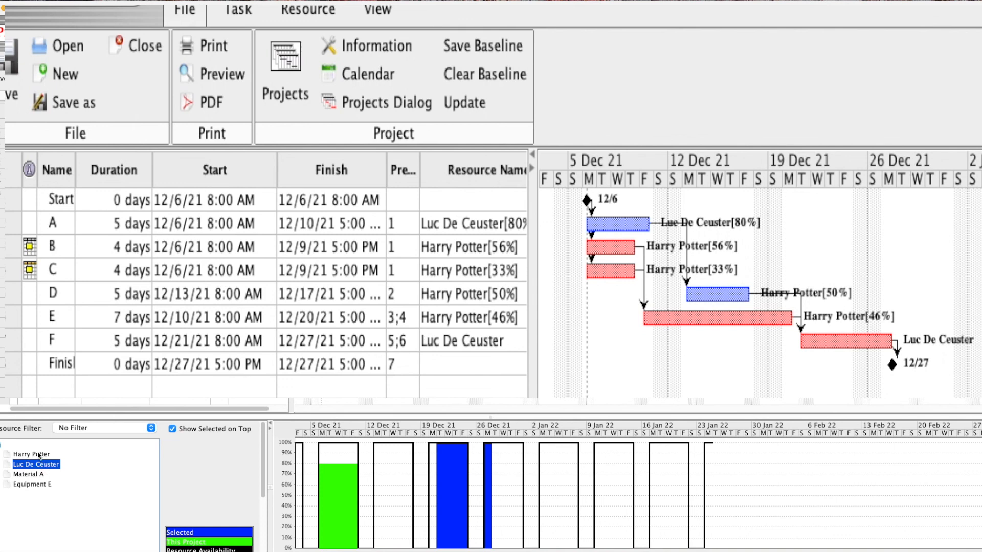
left_click(40, 454)
left_click(32, 467)
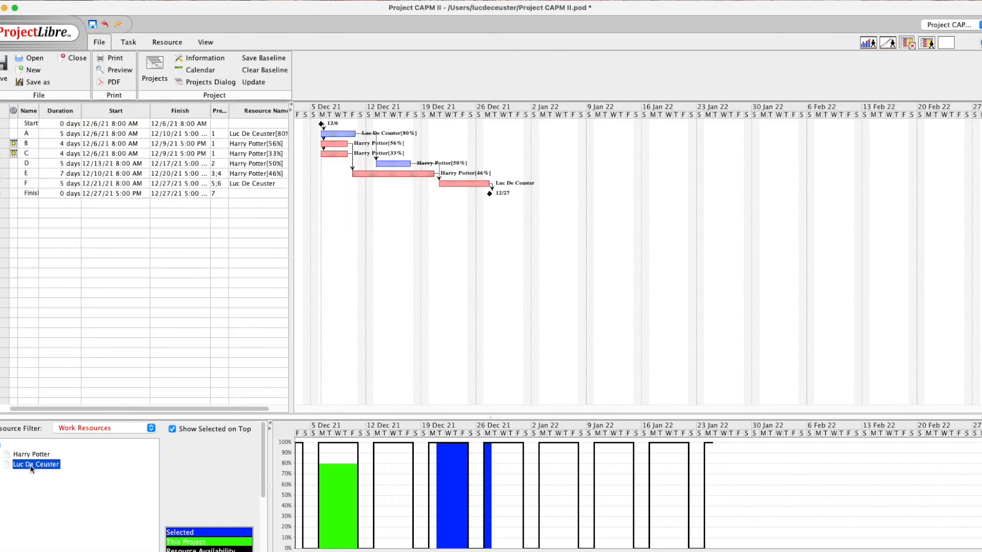